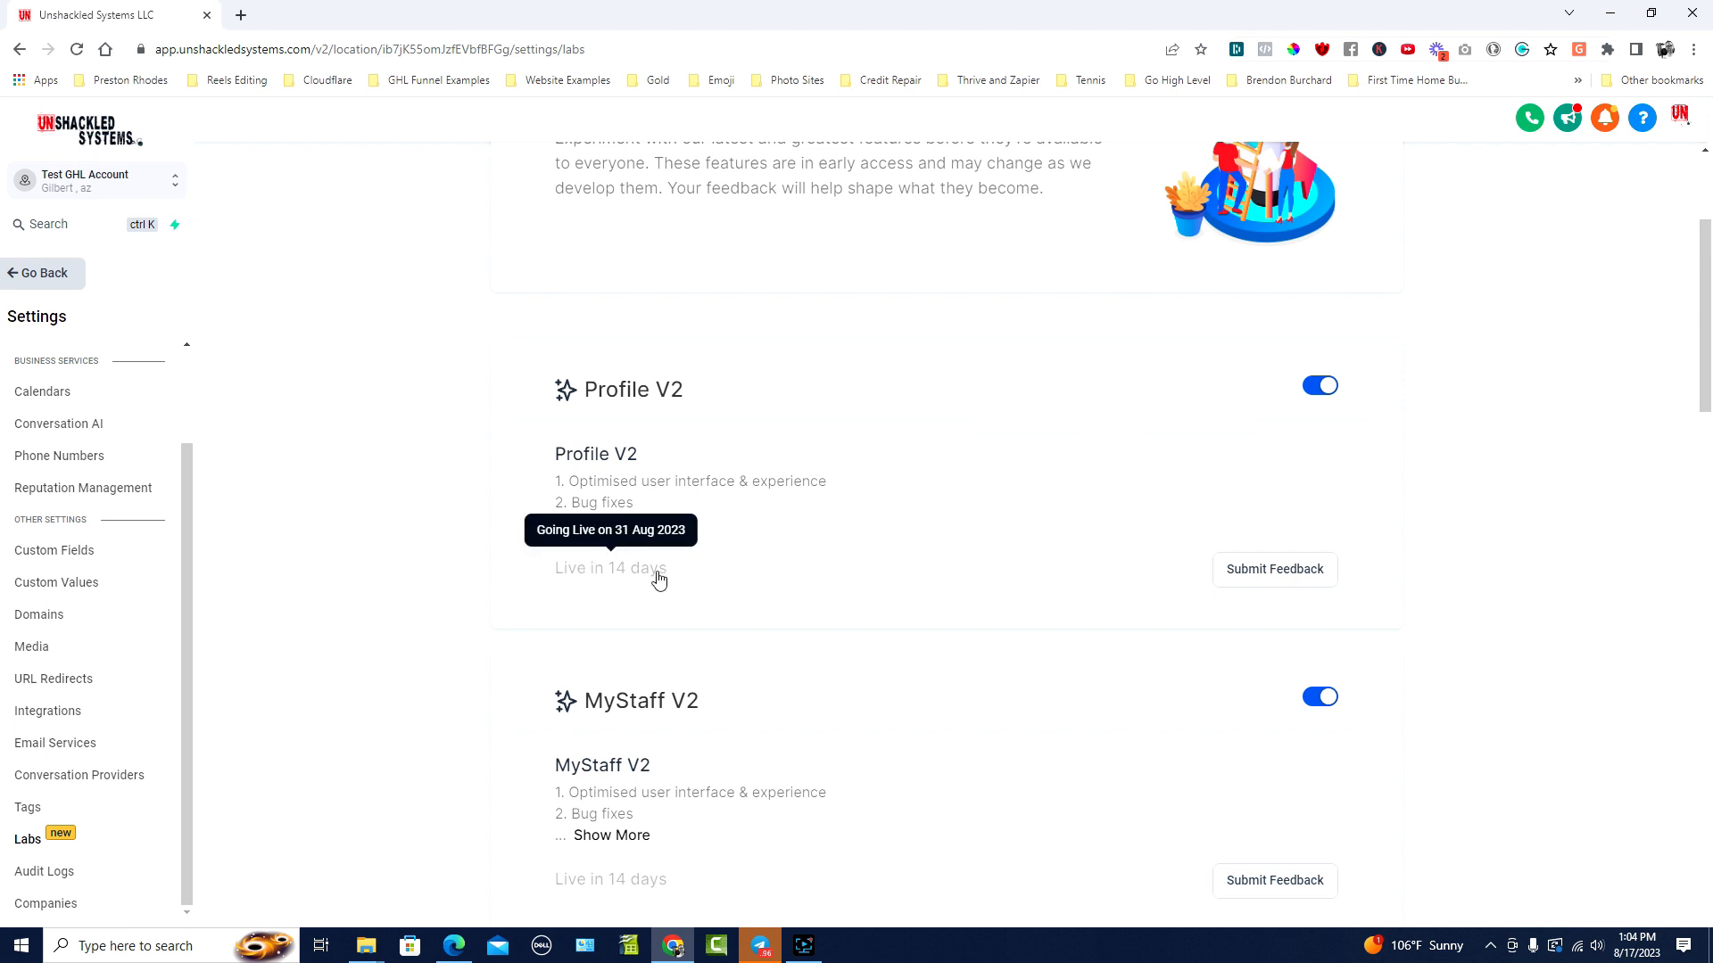
Step: Look through the early-access features in Labs, from Profile V2 down to Revamped Form Builder and New Message Composer
scroll(658, 581, "down", 6)
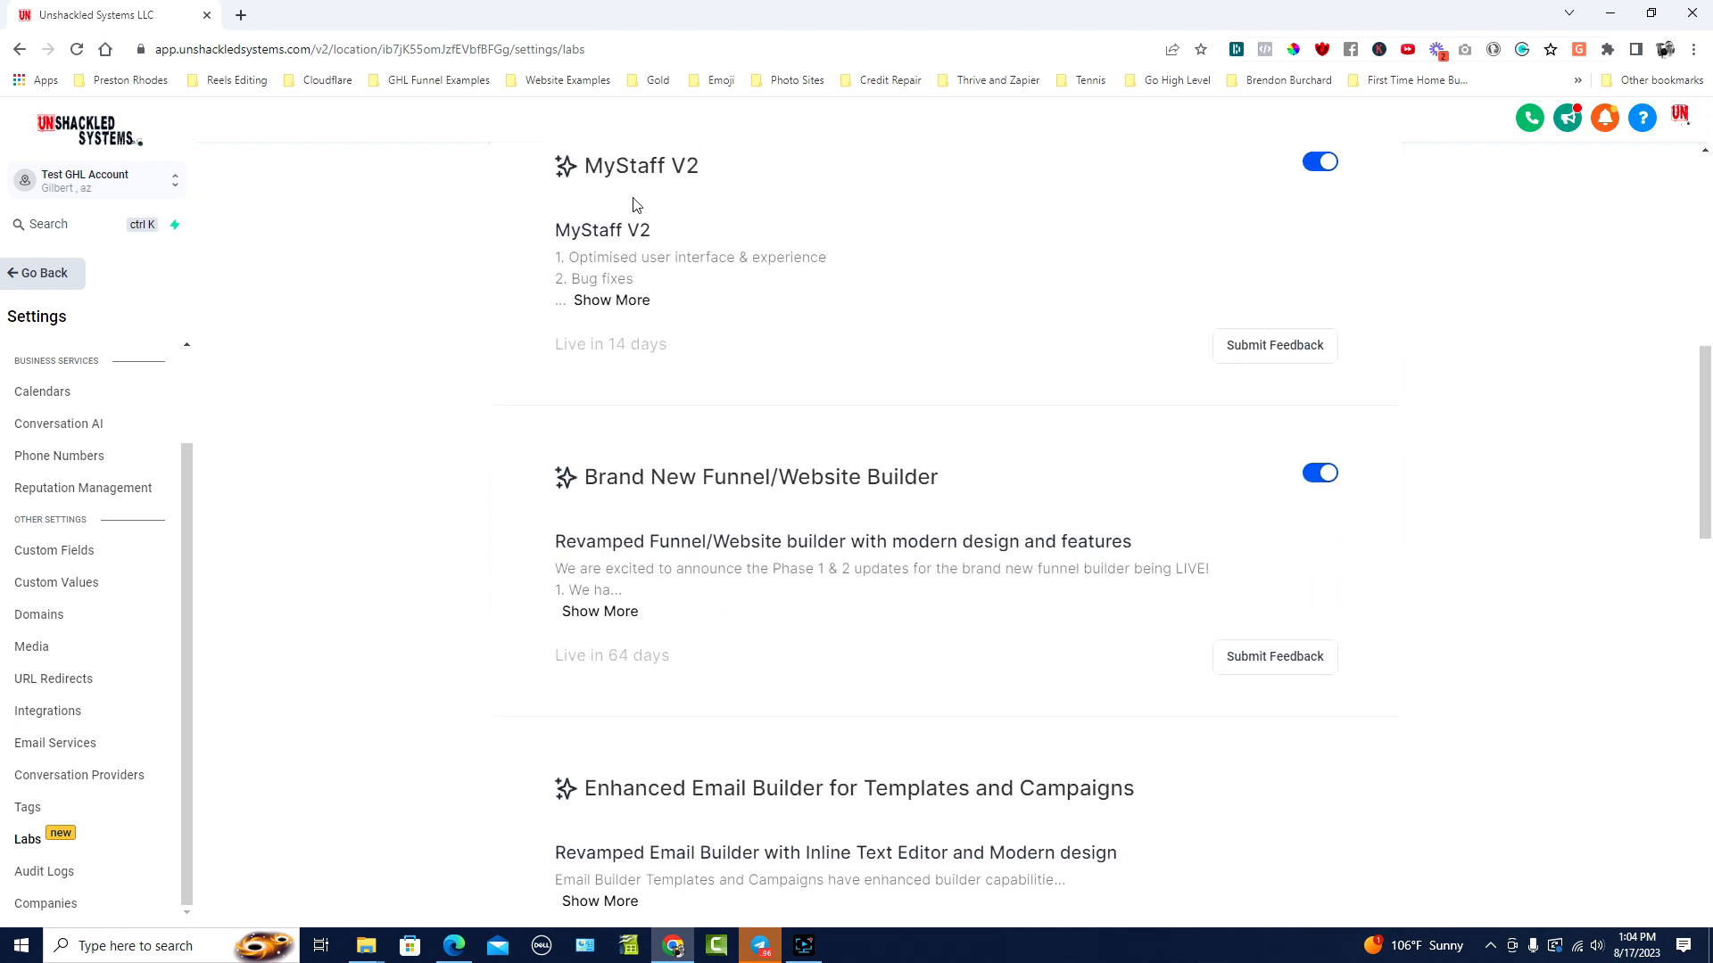
scroll(671, 401, "down", 3)
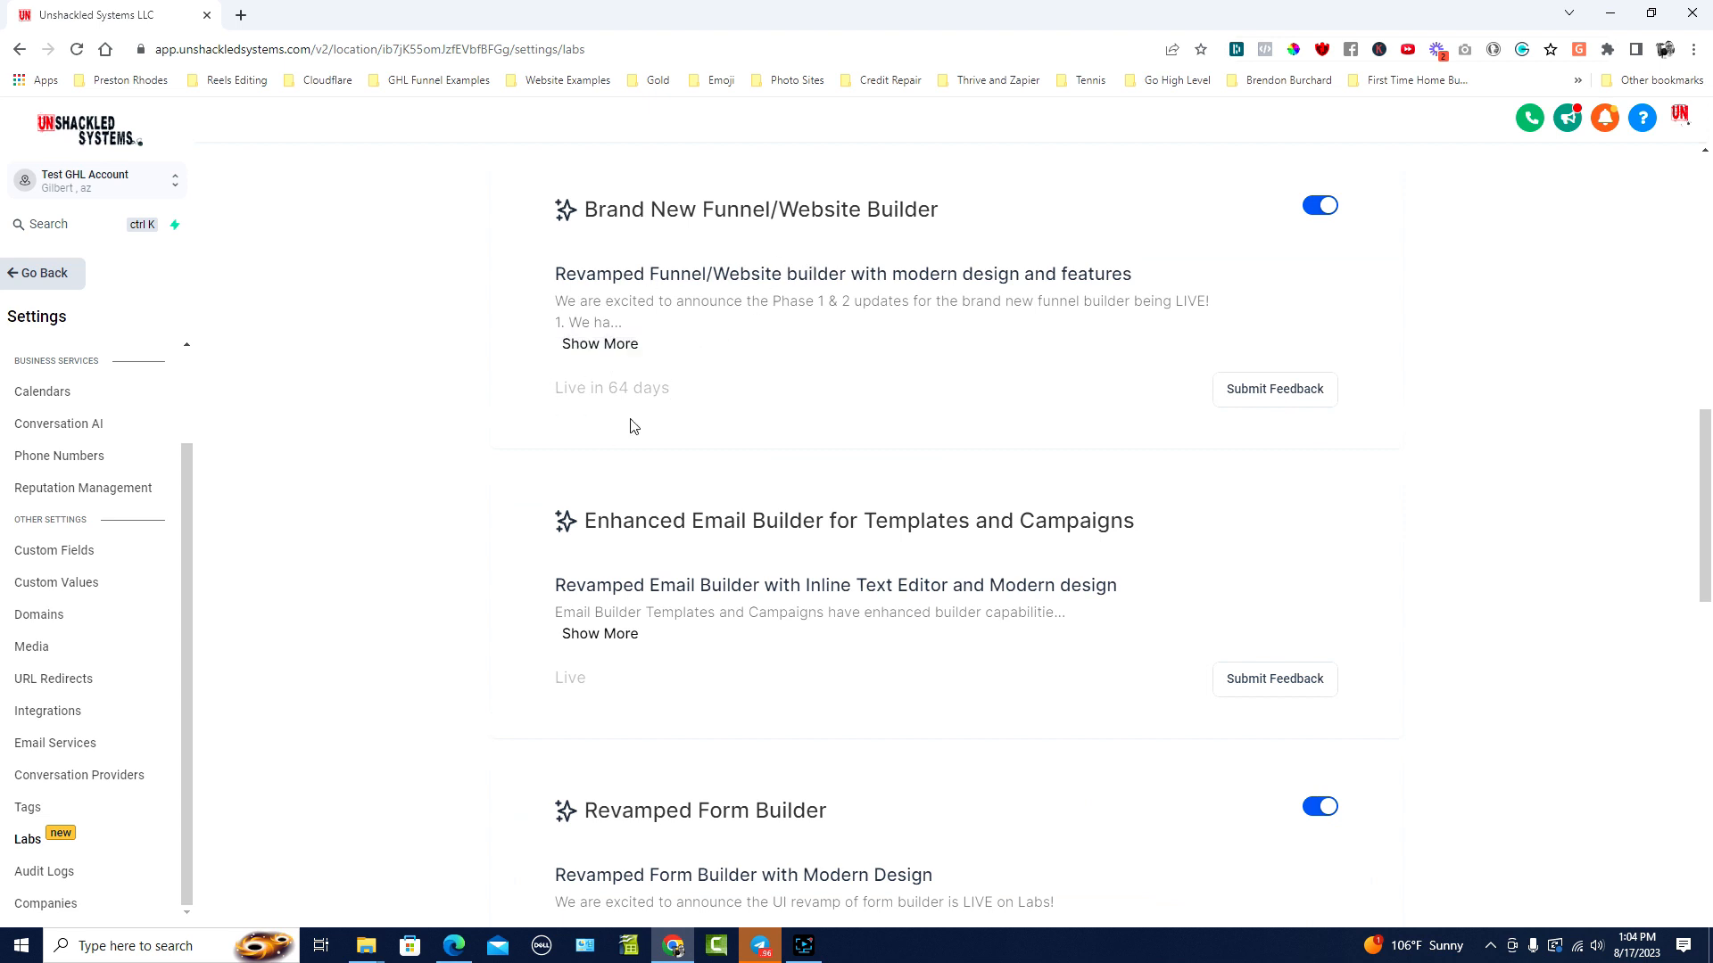
scroll(631, 426, "down", 2)
scroll(791, 433, "down", 3)
scroll(790, 437, "down", 1)
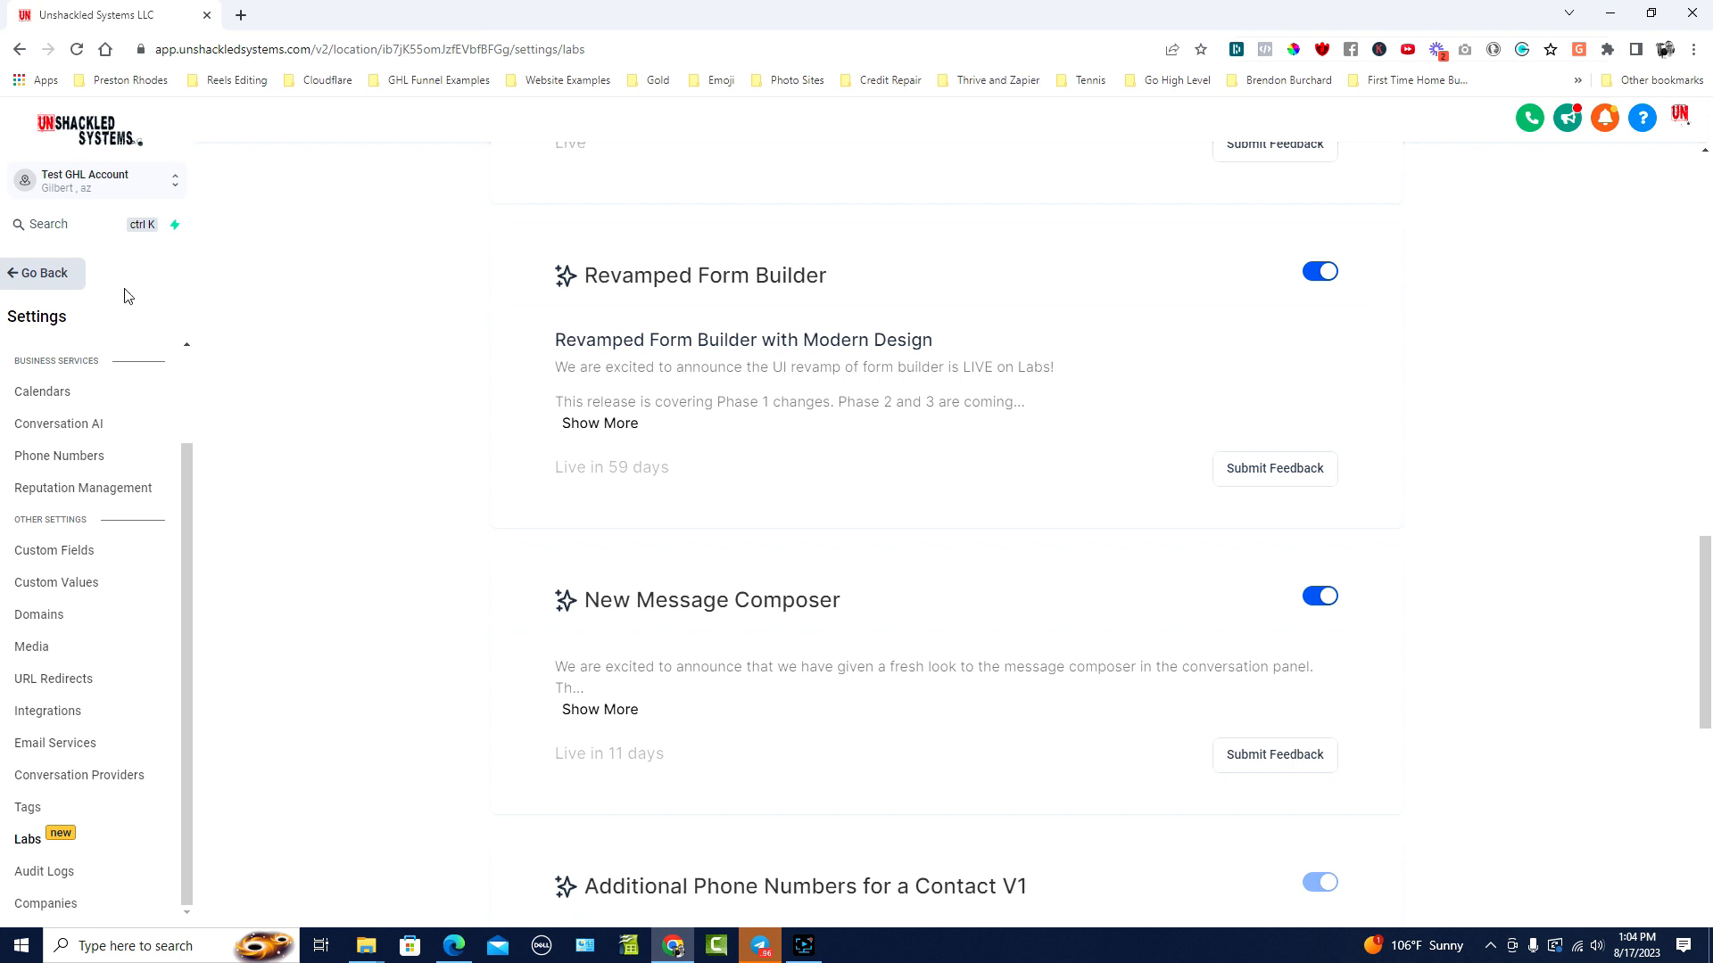
Step: Leave the settings and open the form builder's list of forms within Sites
left_click(44, 274)
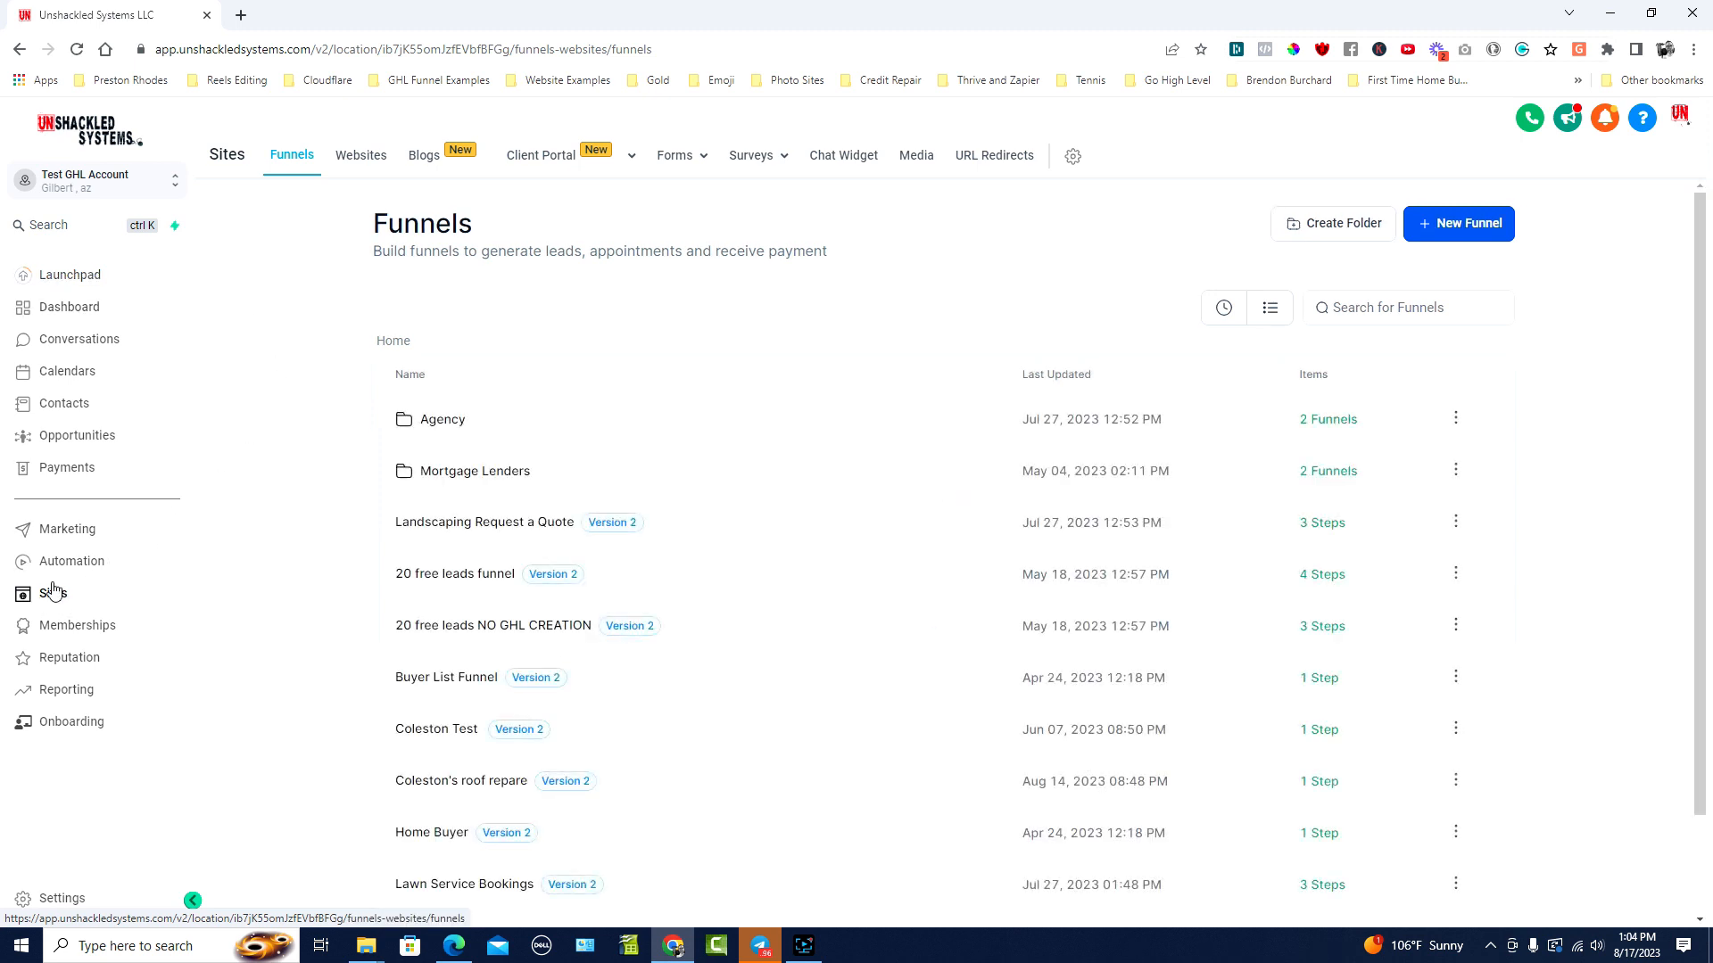
mouse_move(700, 161)
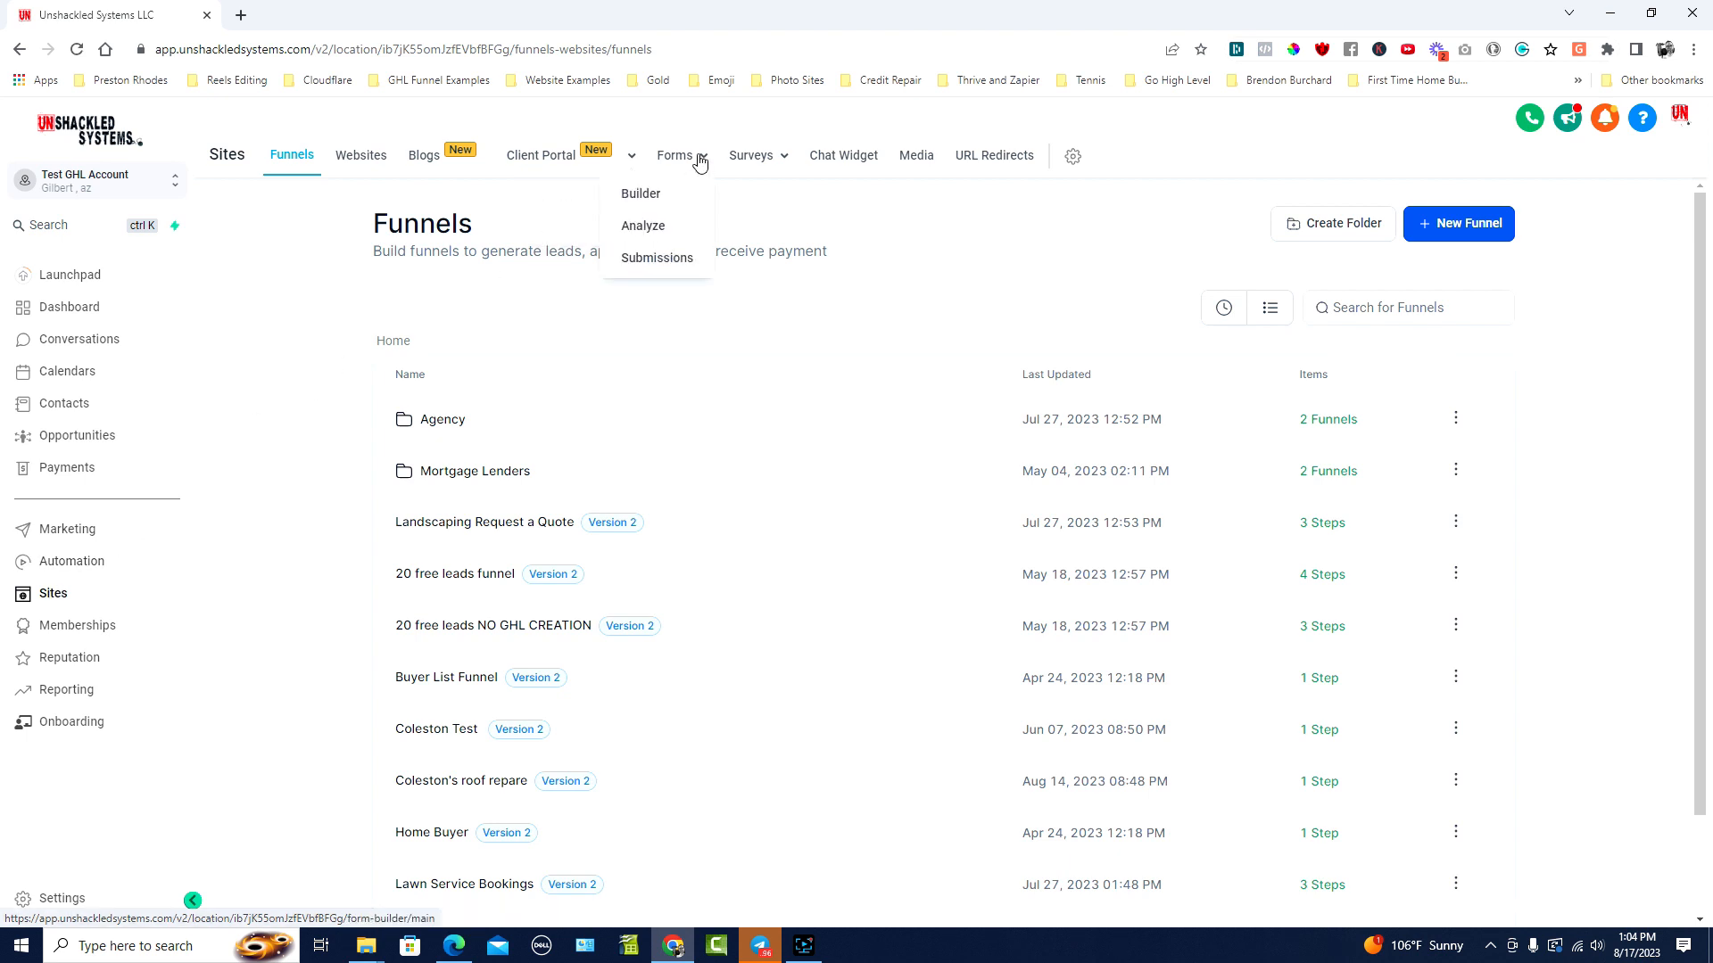
left_click(652, 202)
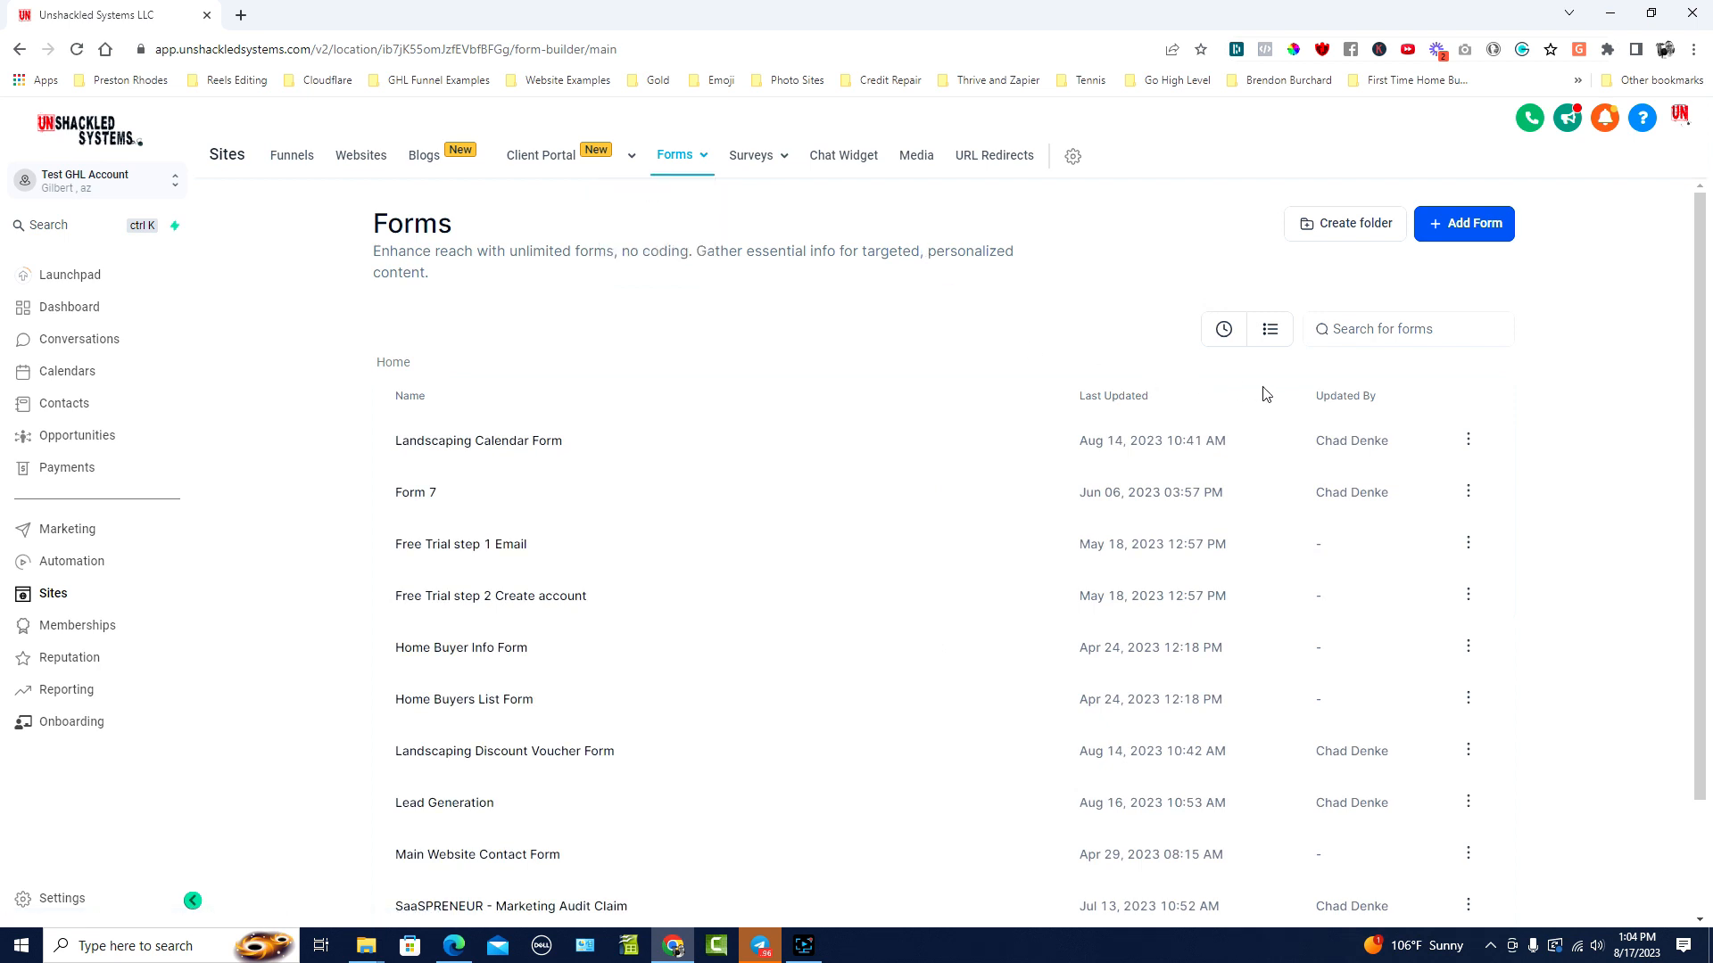
Step: Examine the location choices for sharing the Landscaping Calendar Form, and close the dialog without sharing
left_click(1467, 439)
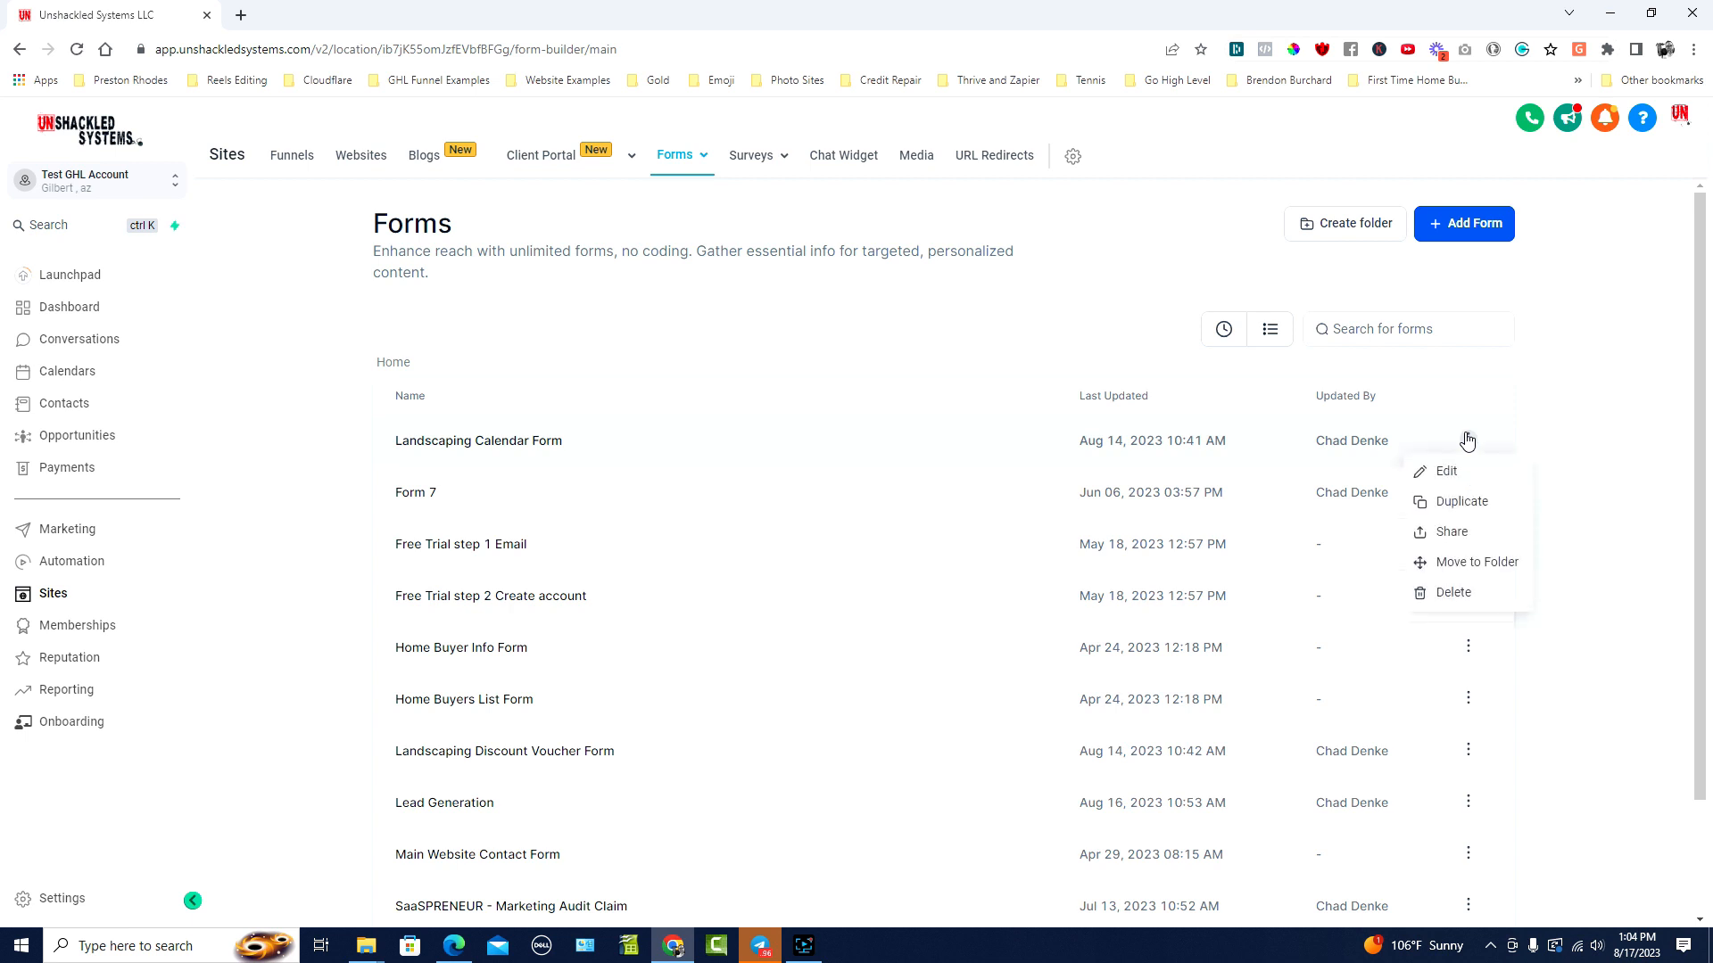
left_click(1439, 538)
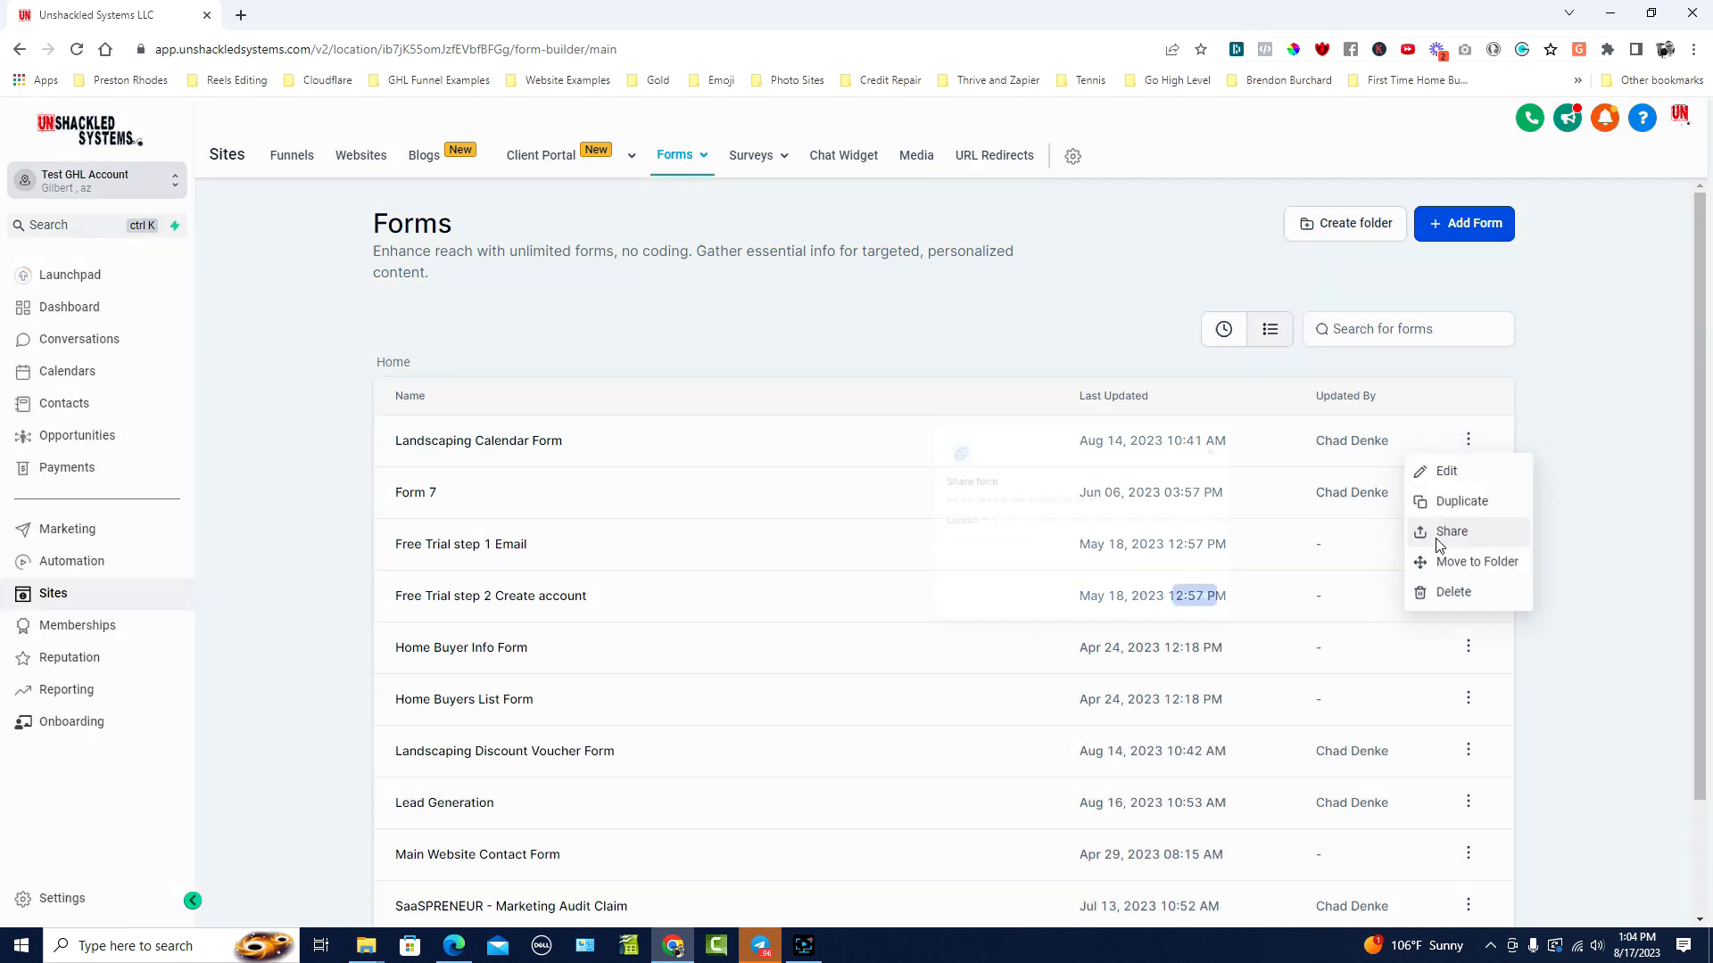
left_click(872, 545)
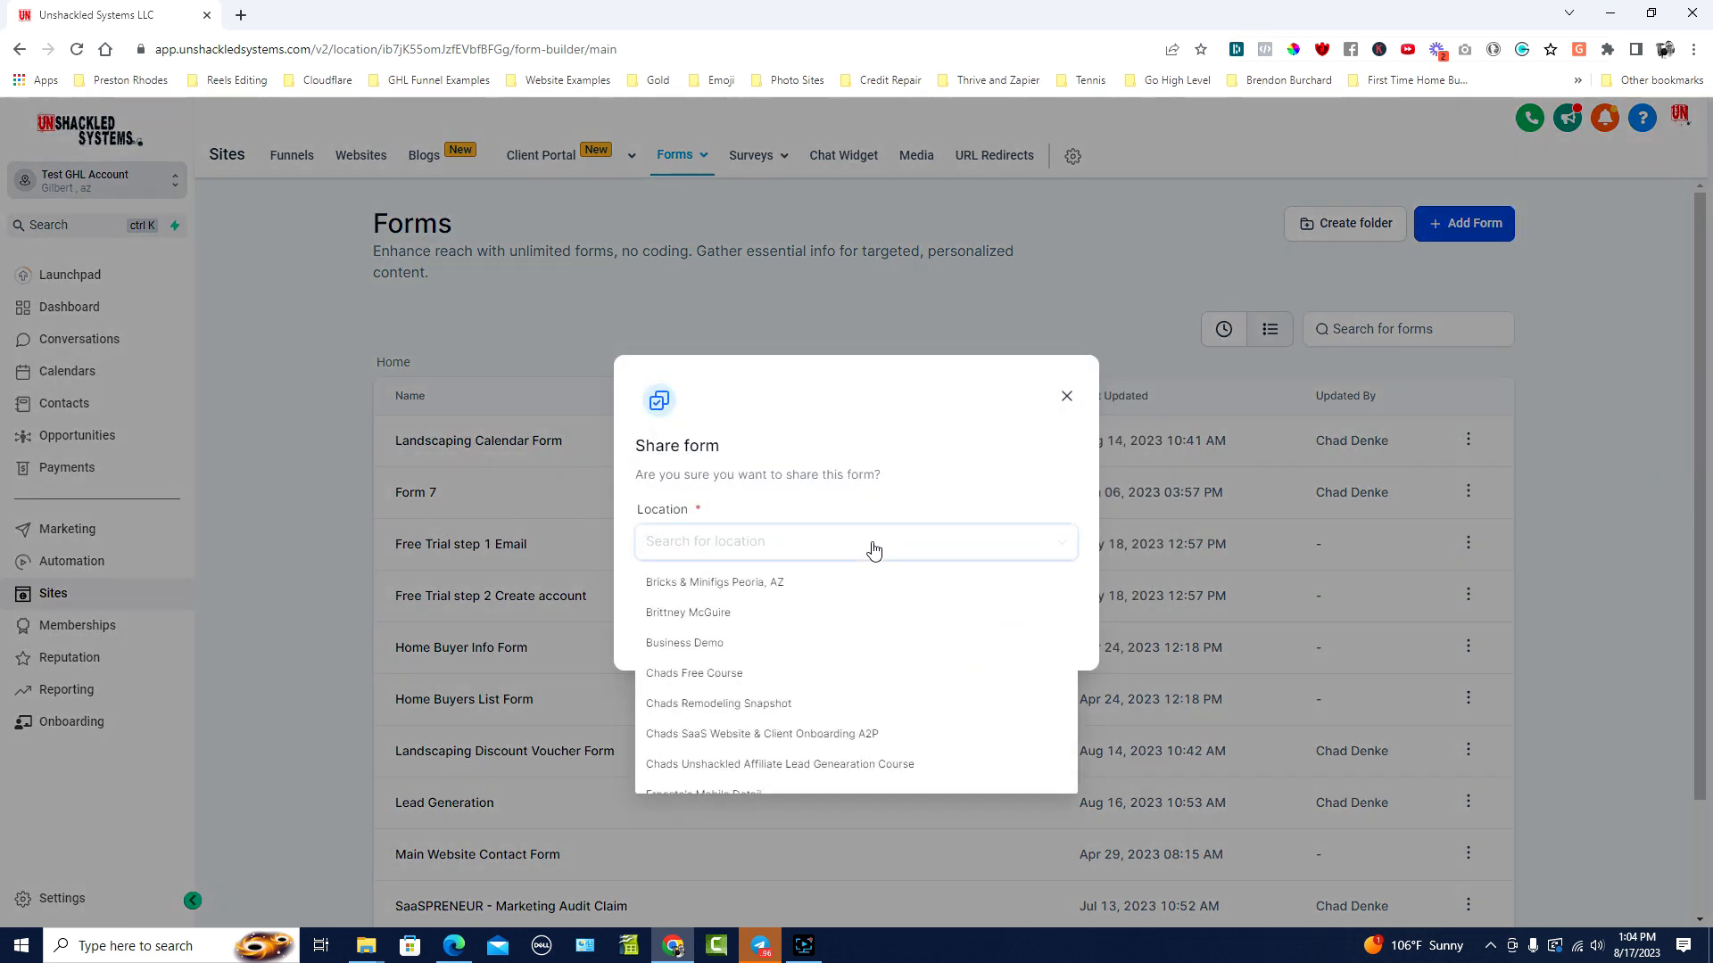
left_click(912, 480)
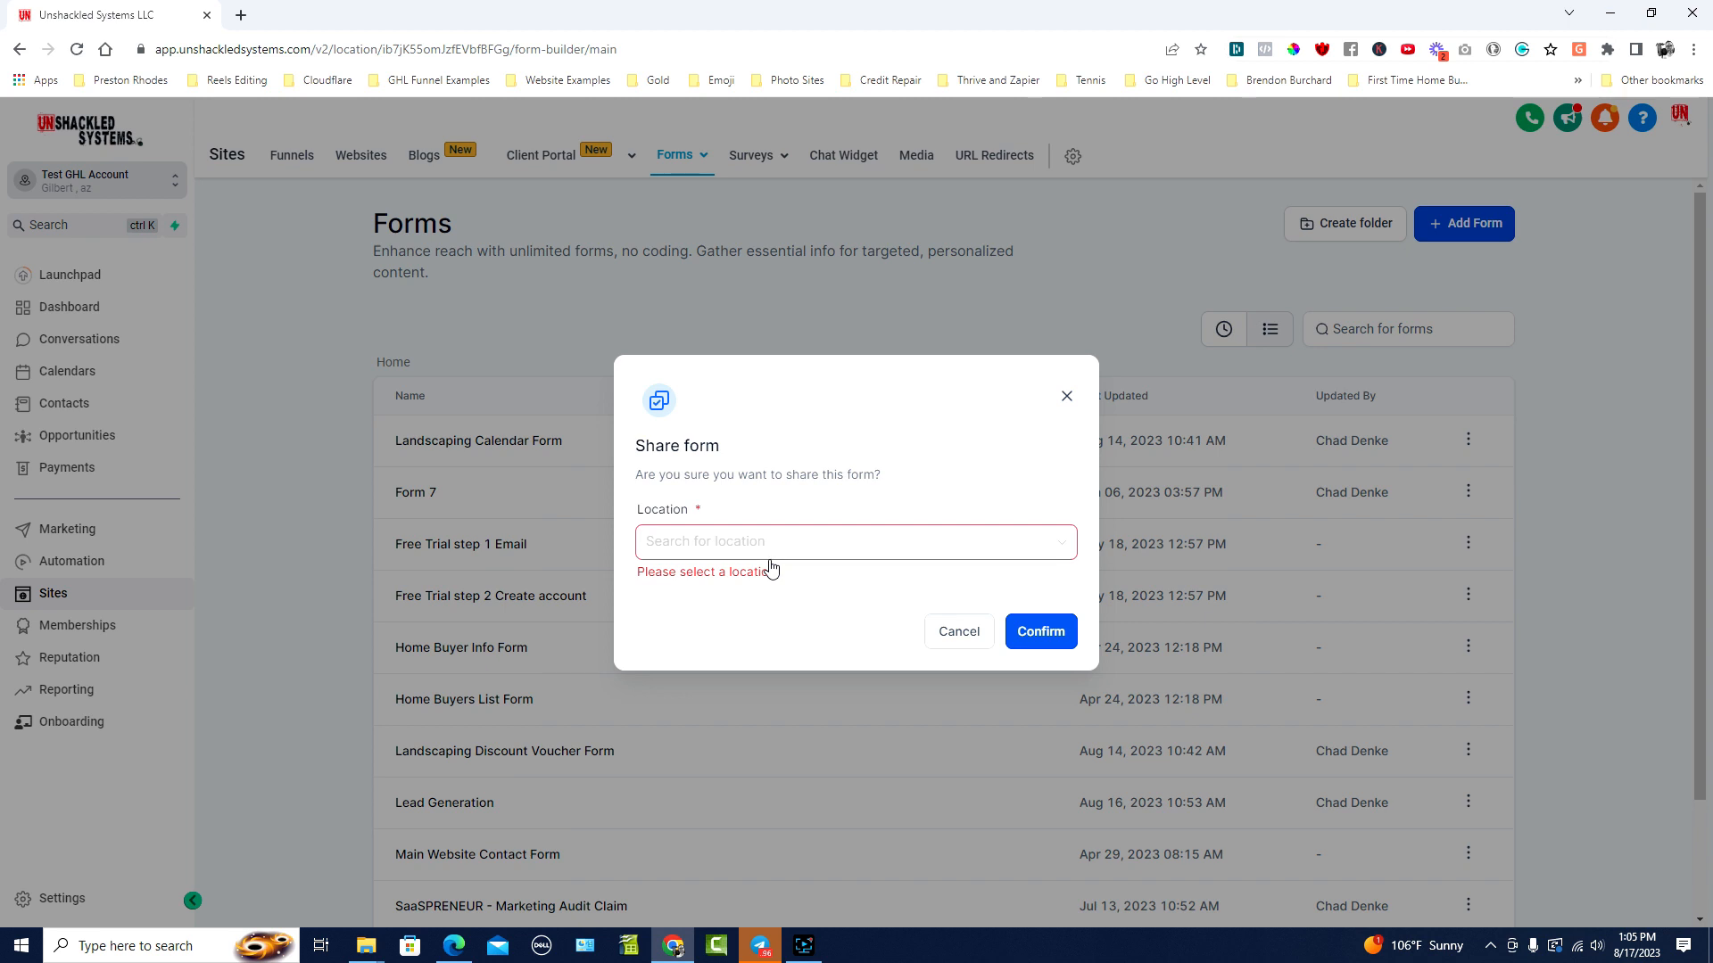
left_click(1066, 396)
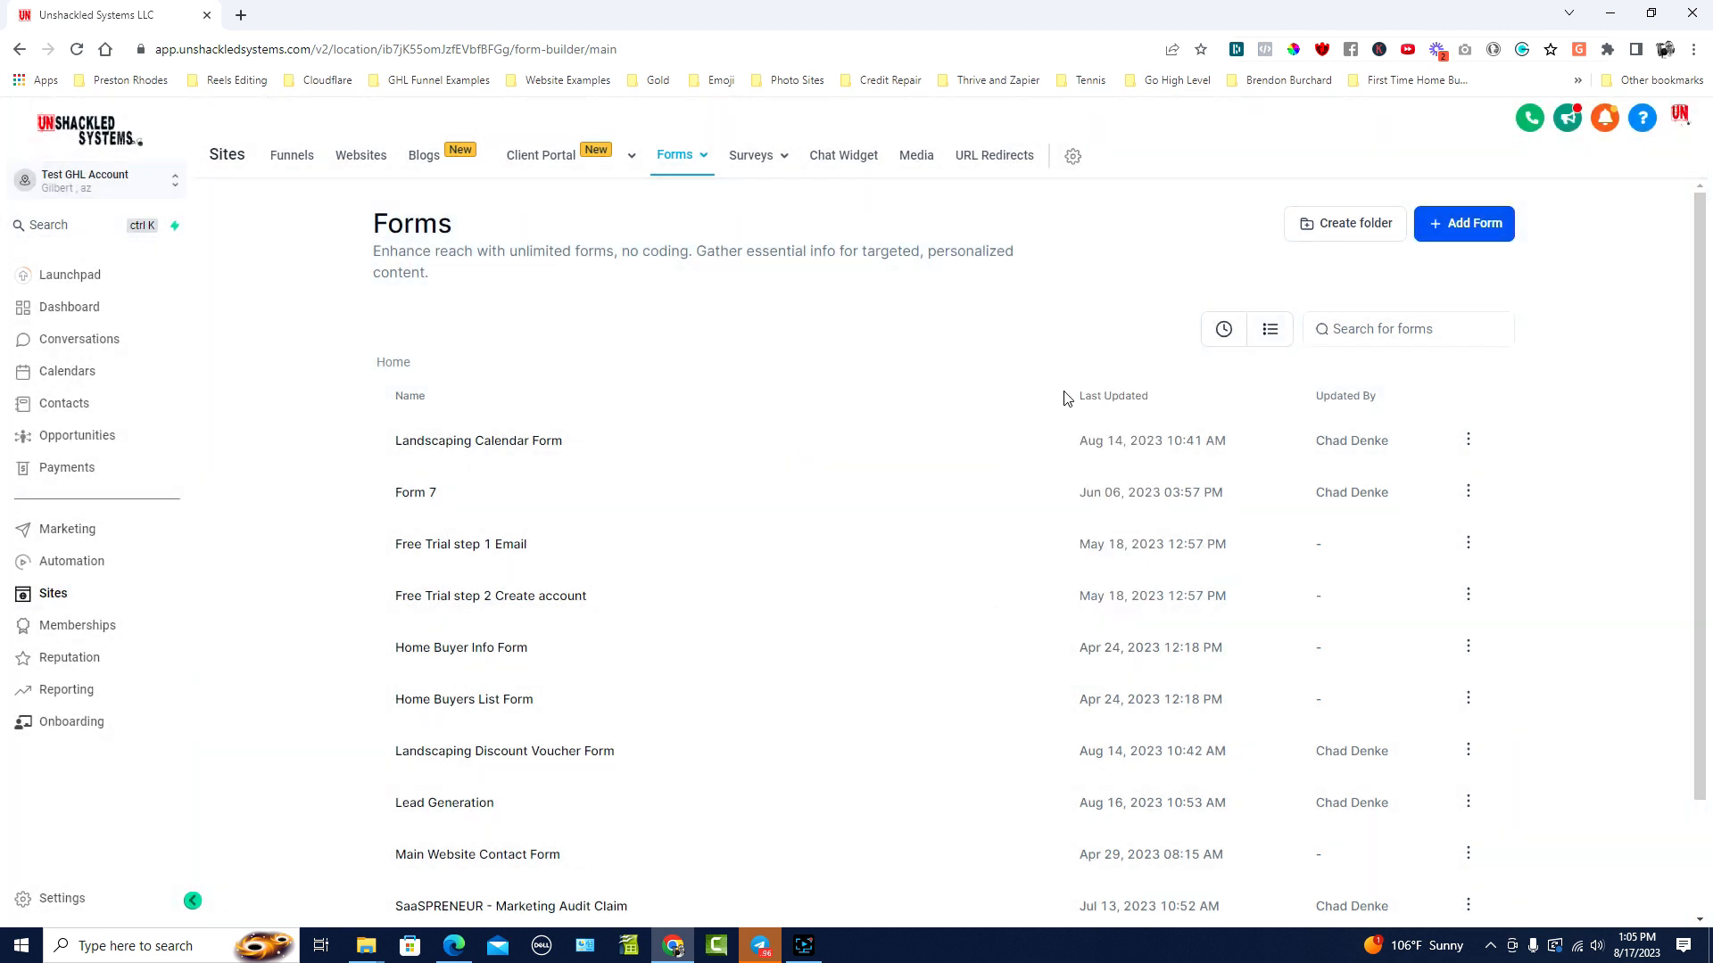
Step: Create a new form from the Health Insurance Request template in the template library
left_click(1456, 234)
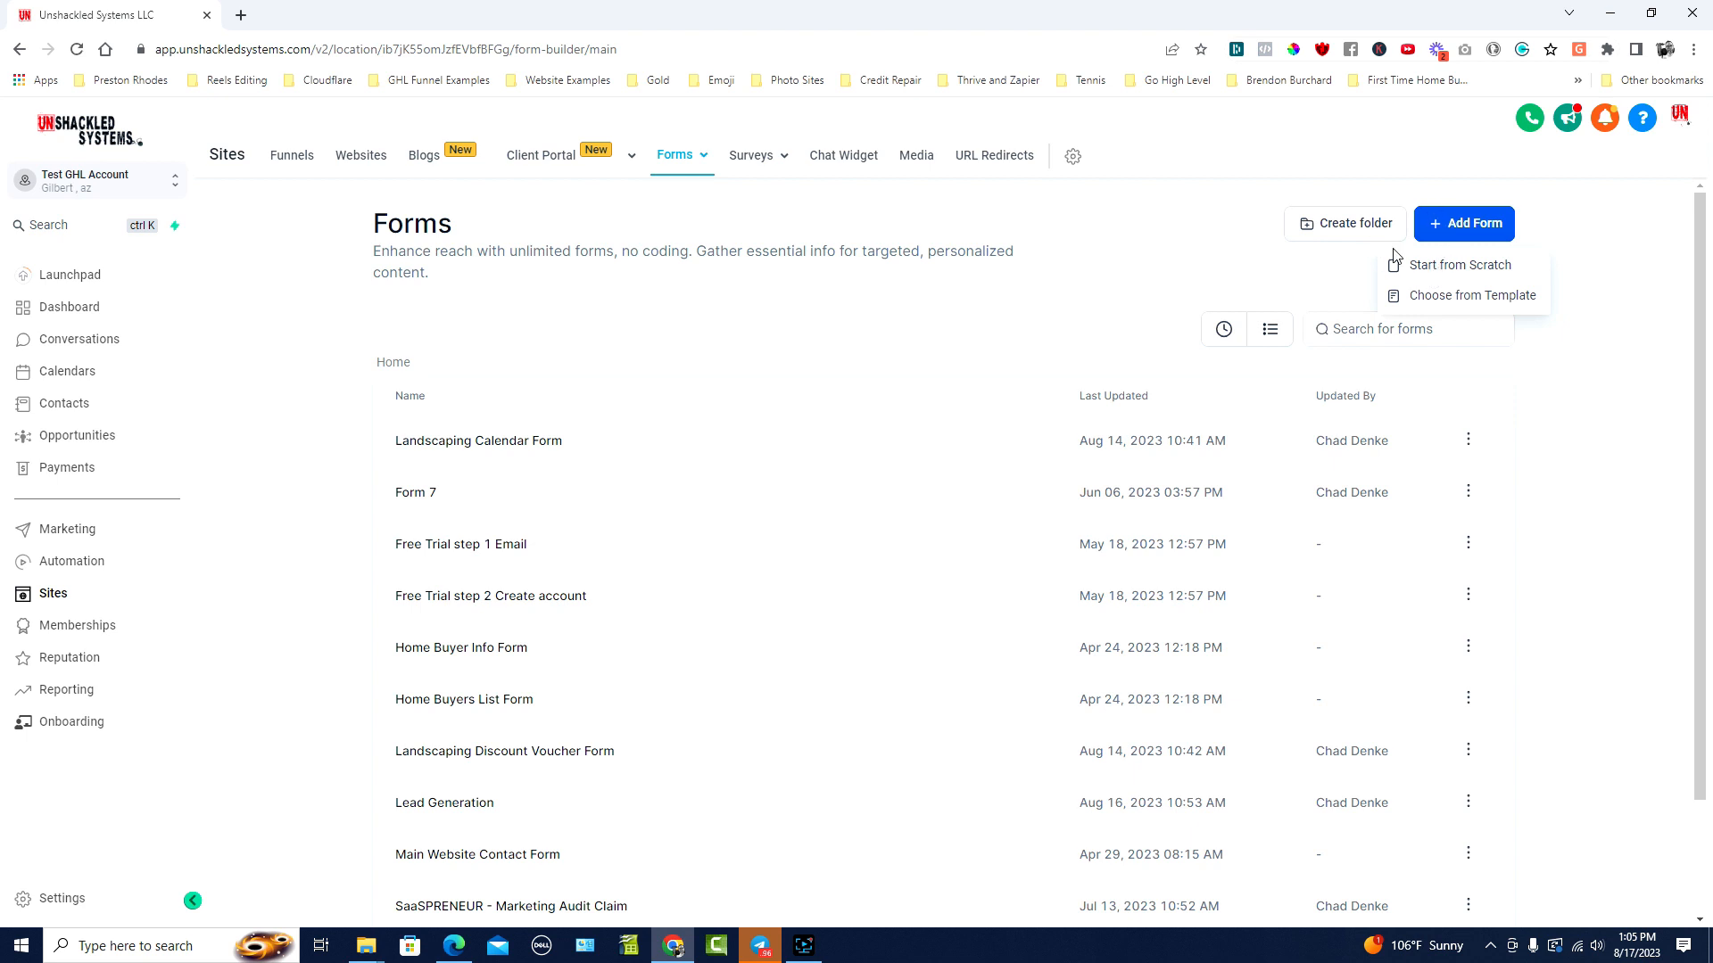
left_click(1446, 297)
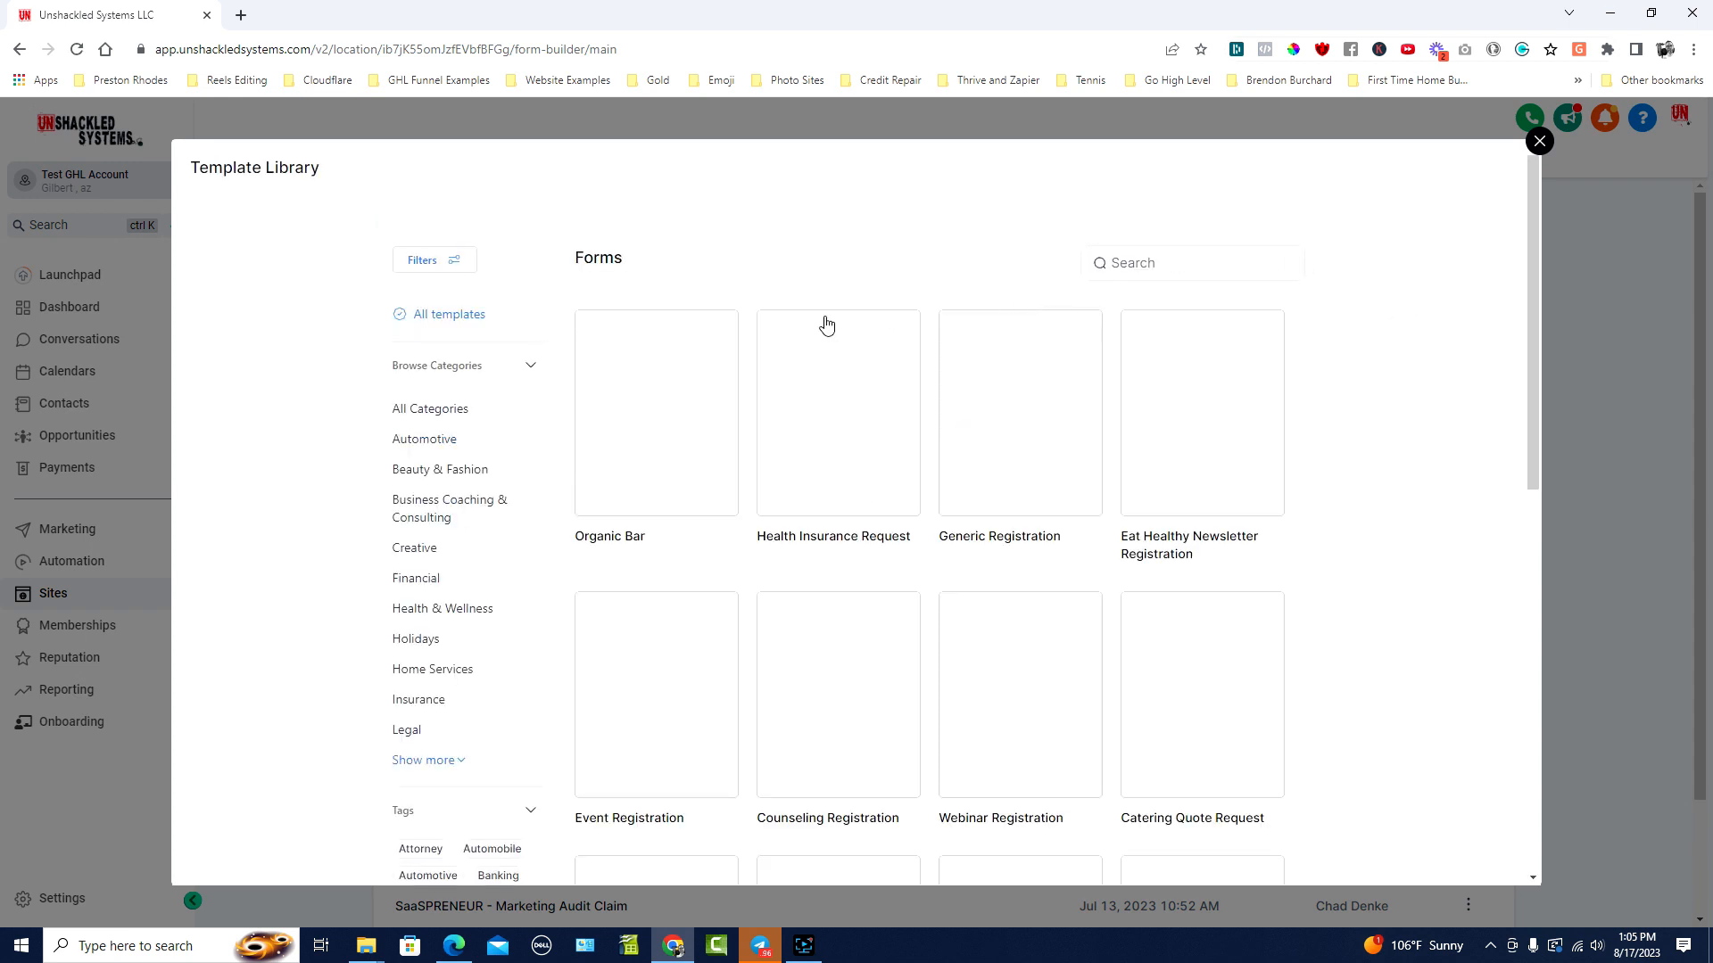
mouse_move(803, 336)
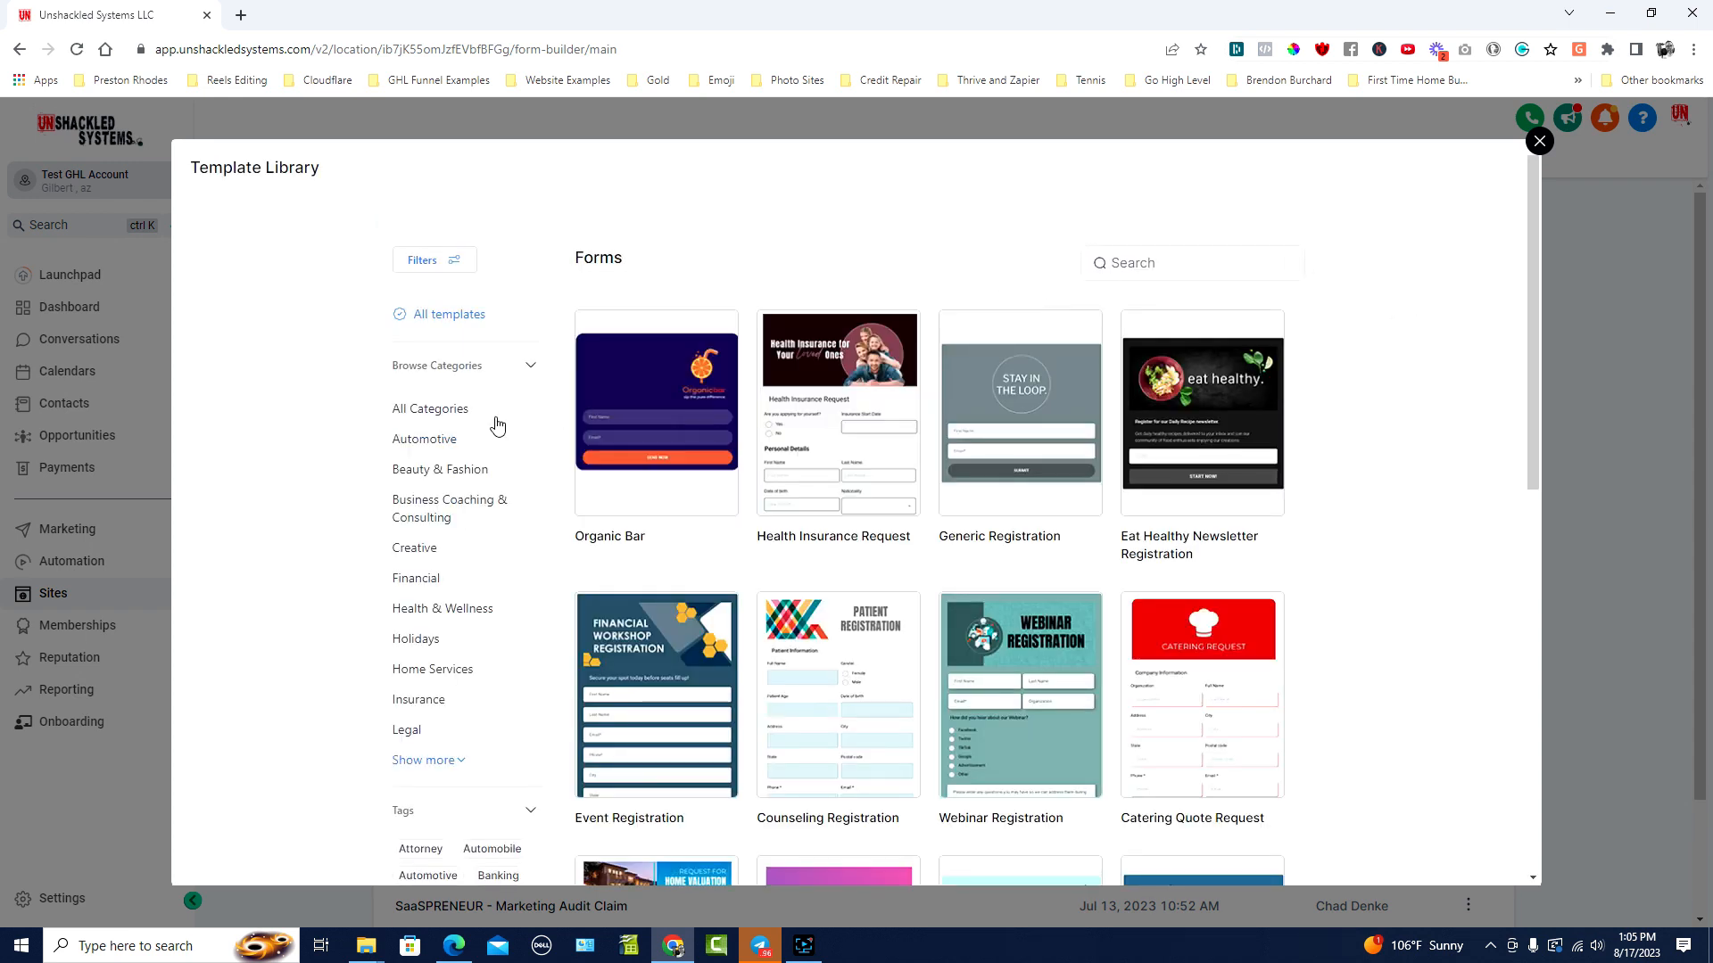
scroll(486, 419, "down", 2)
scroll(486, 419, "up", 2)
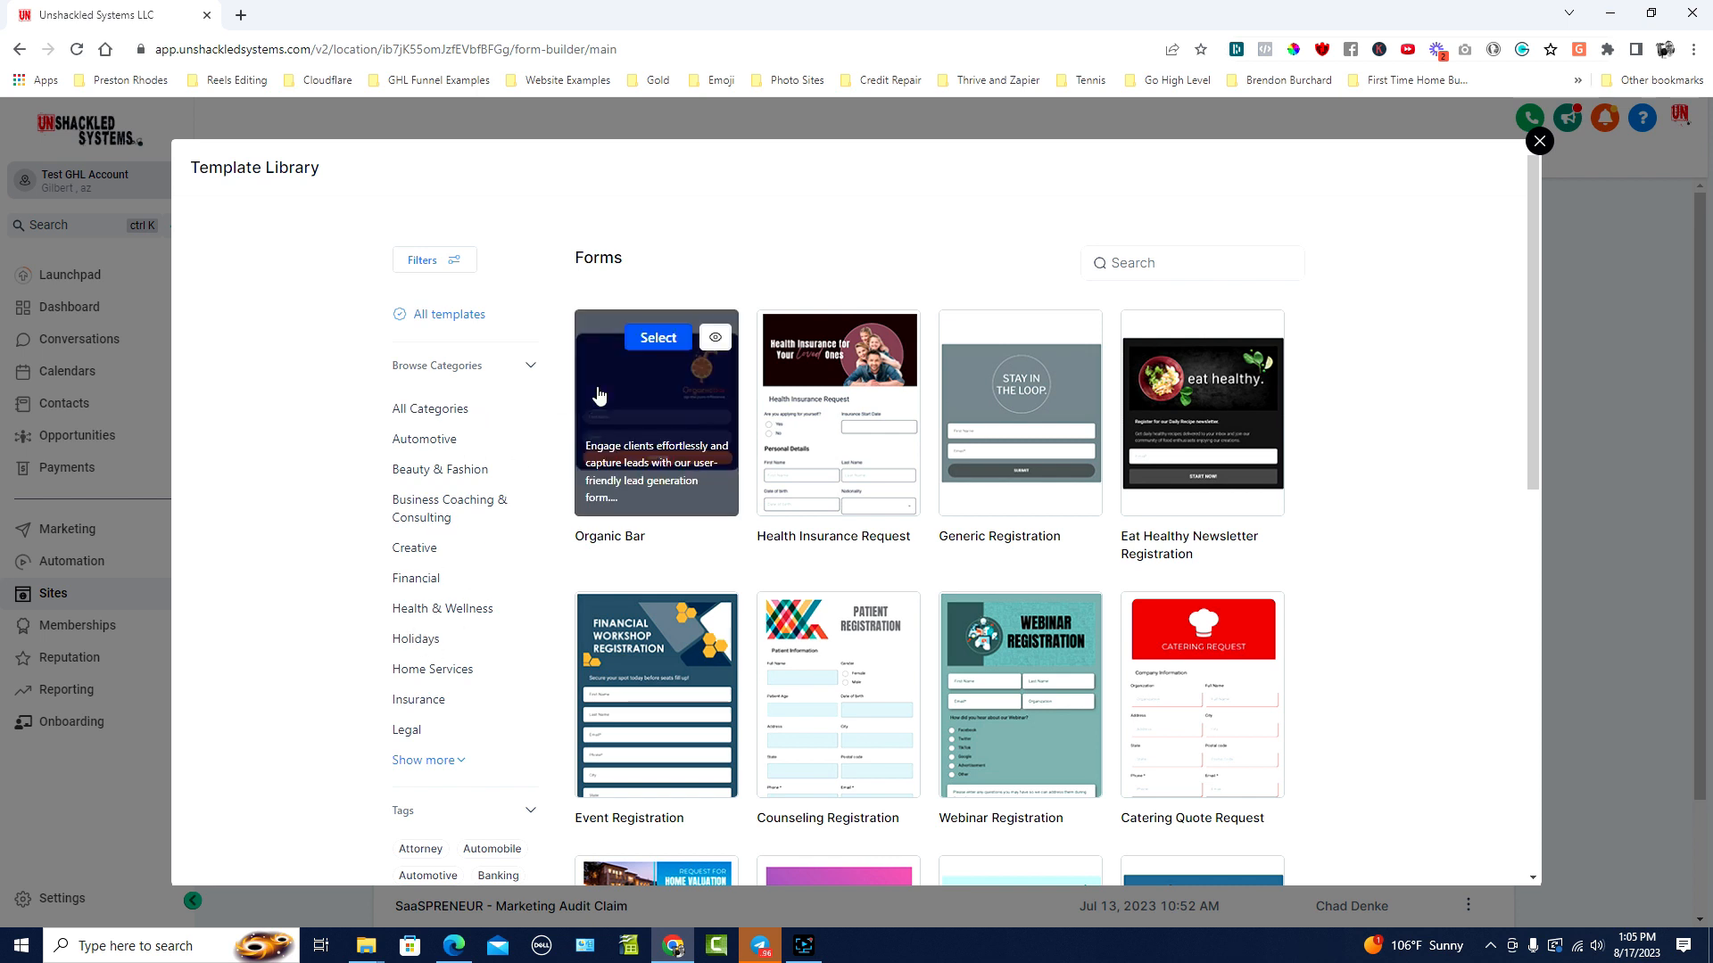
scroll(596, 392, "down", 1)
scroll(598, 395, "up", 1)
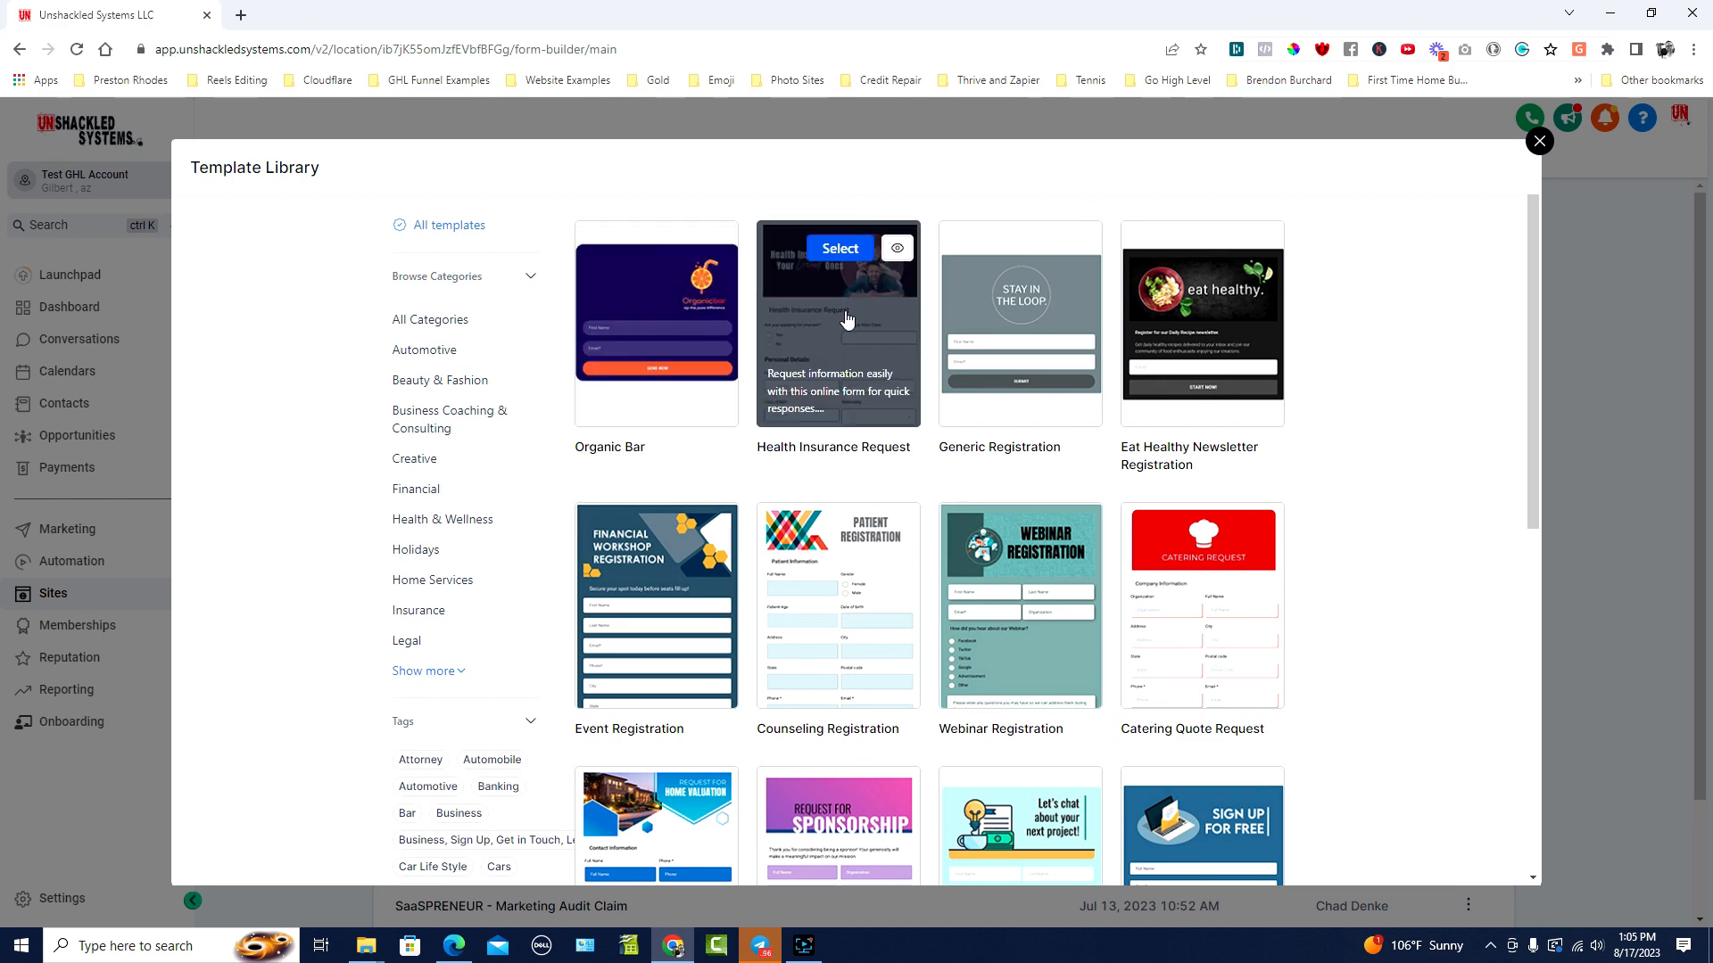
left_click(848, 254)
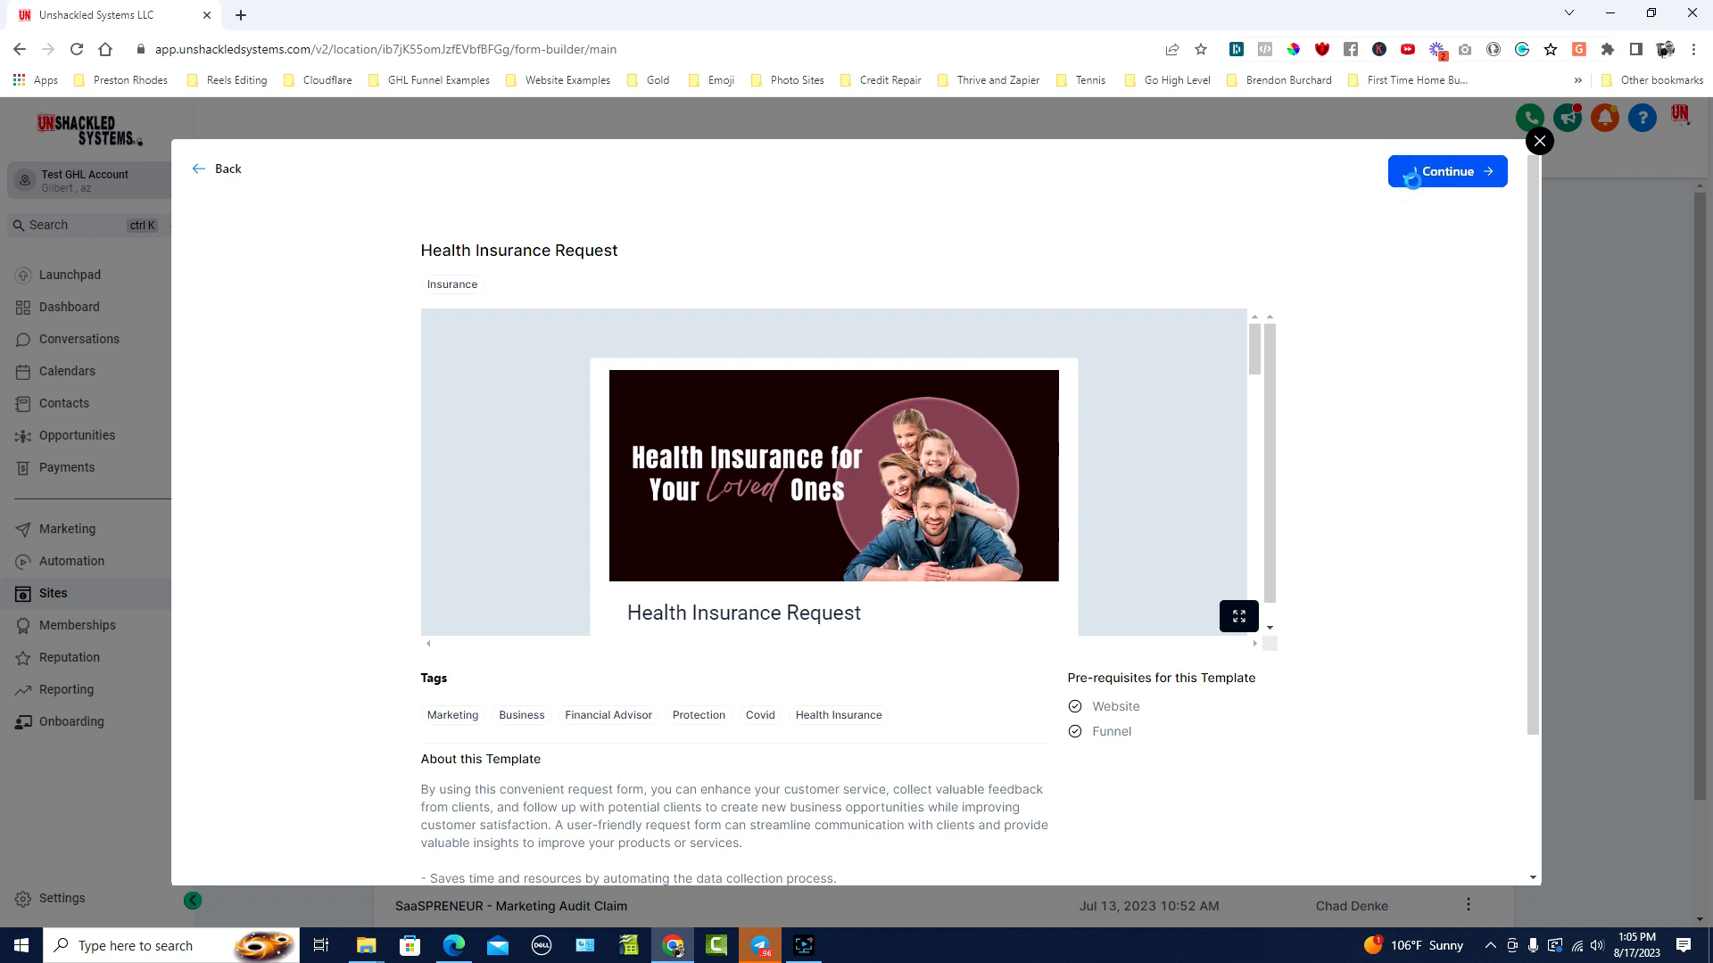
left_click(1423, 174)
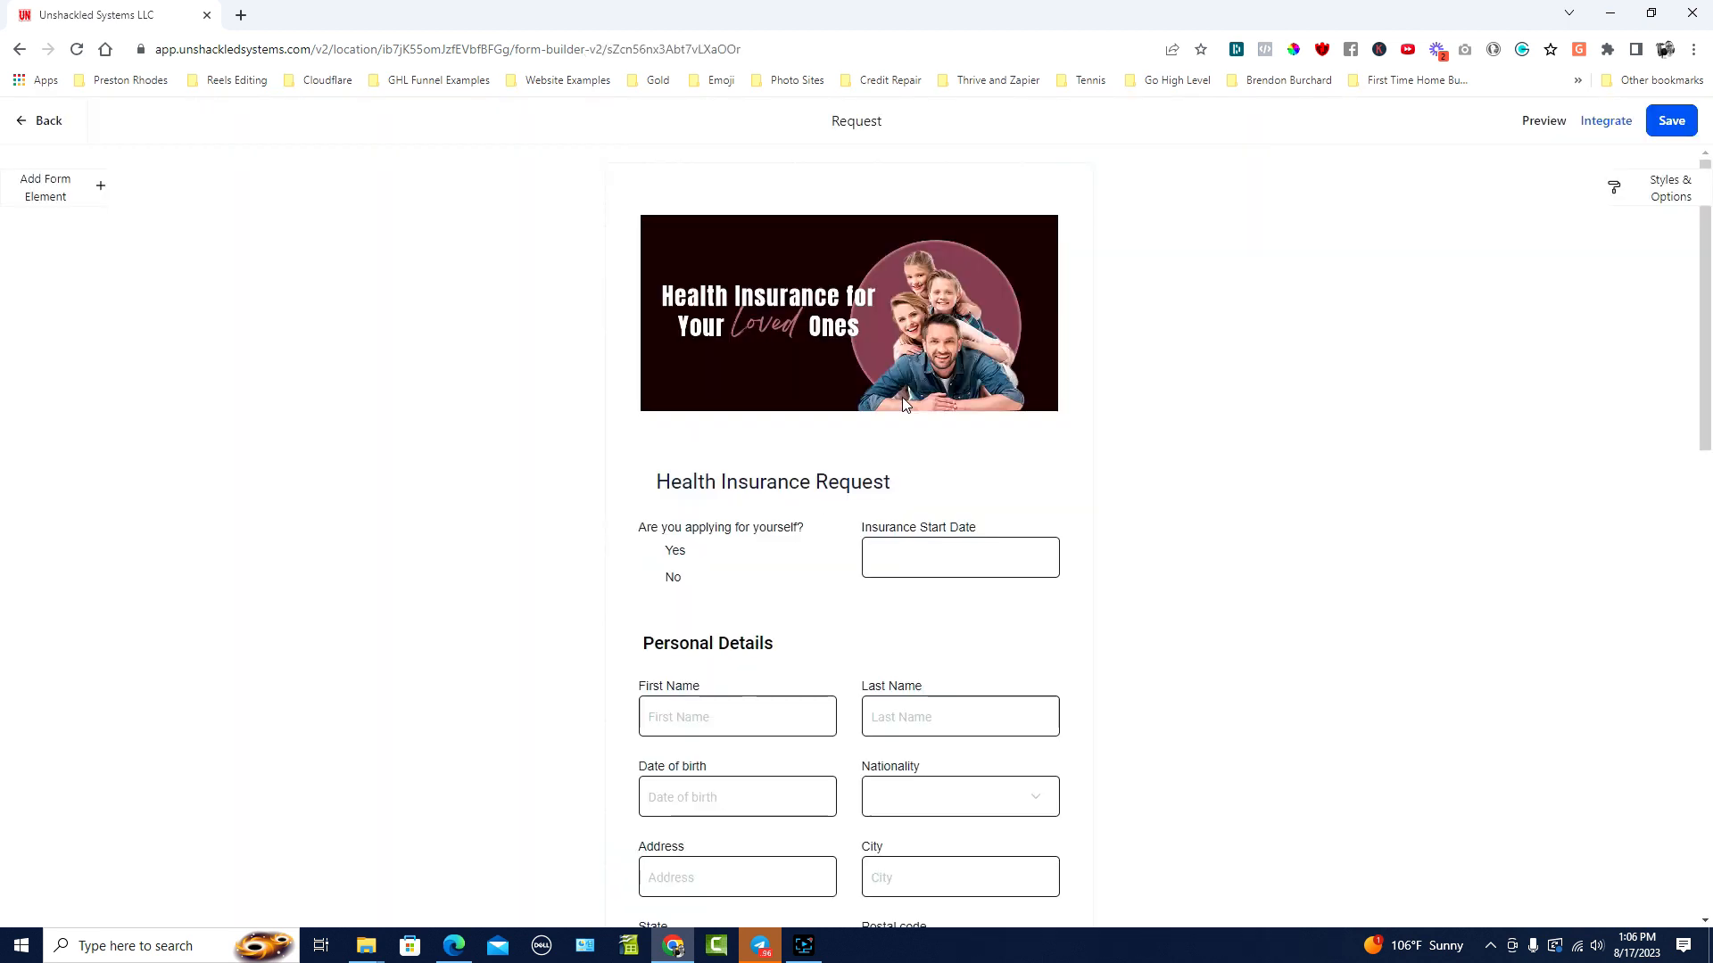
Step: Review the whole Health Insurance Request form, from the header banner to the Submit button and back
scroll(524, 287, "down", 2)
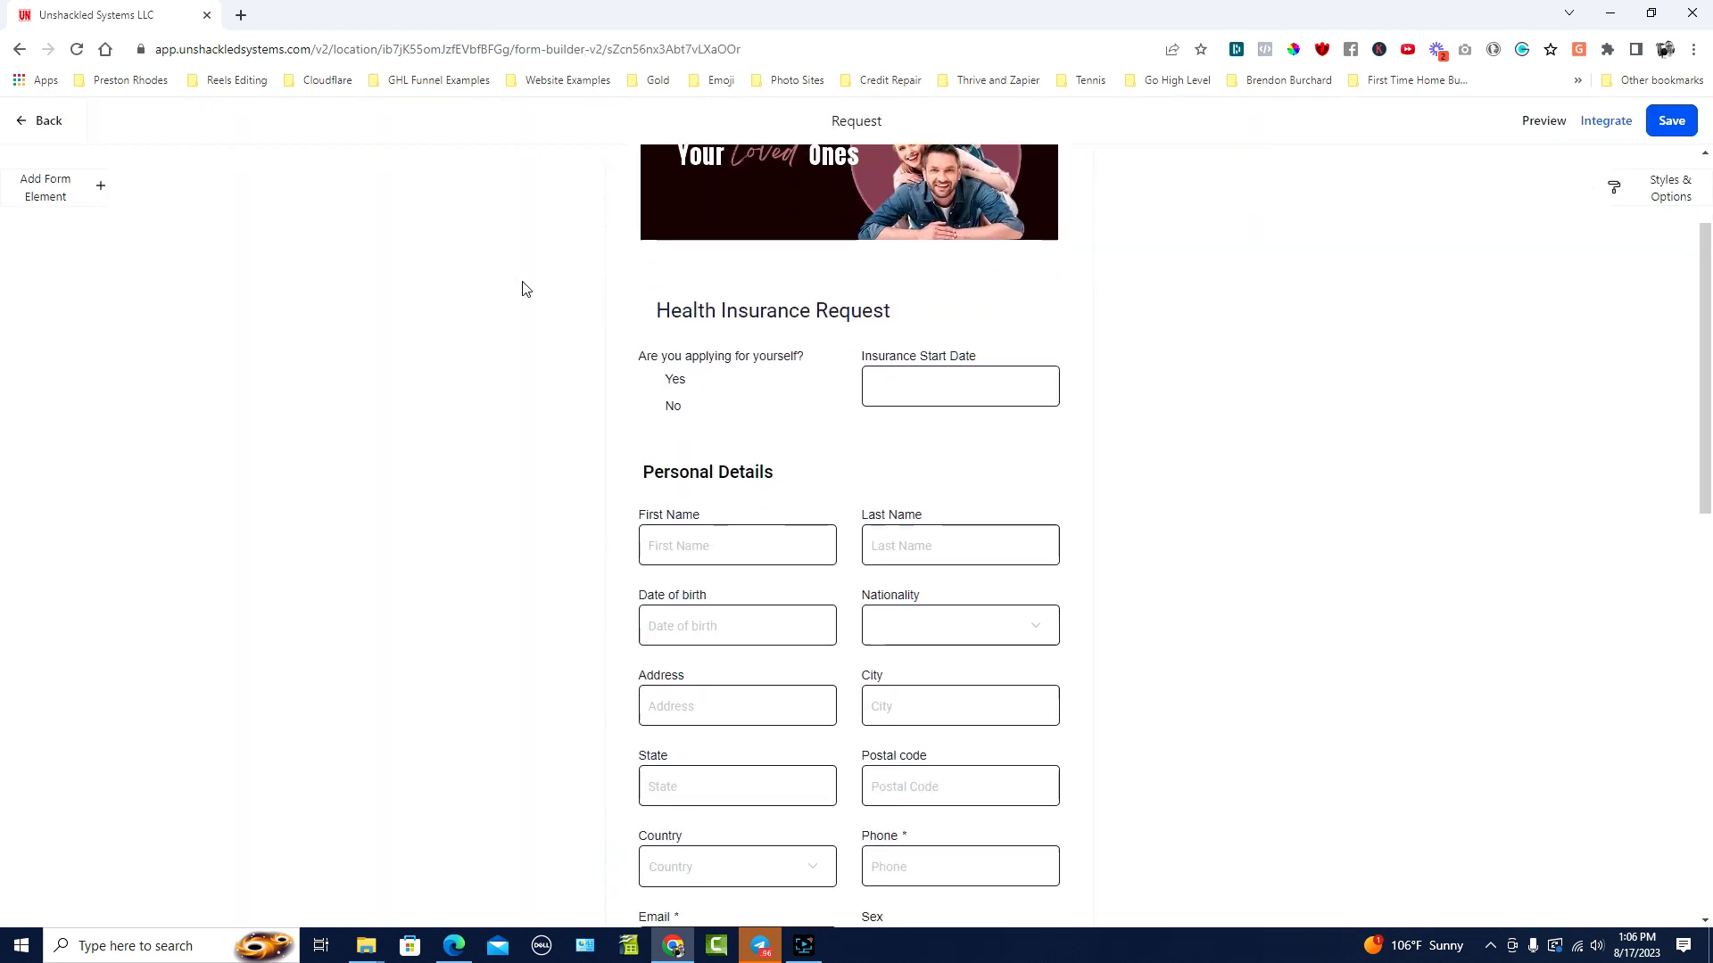
scroll(497, 393, "up", 2)
scroll(499, 396, "down", 9)
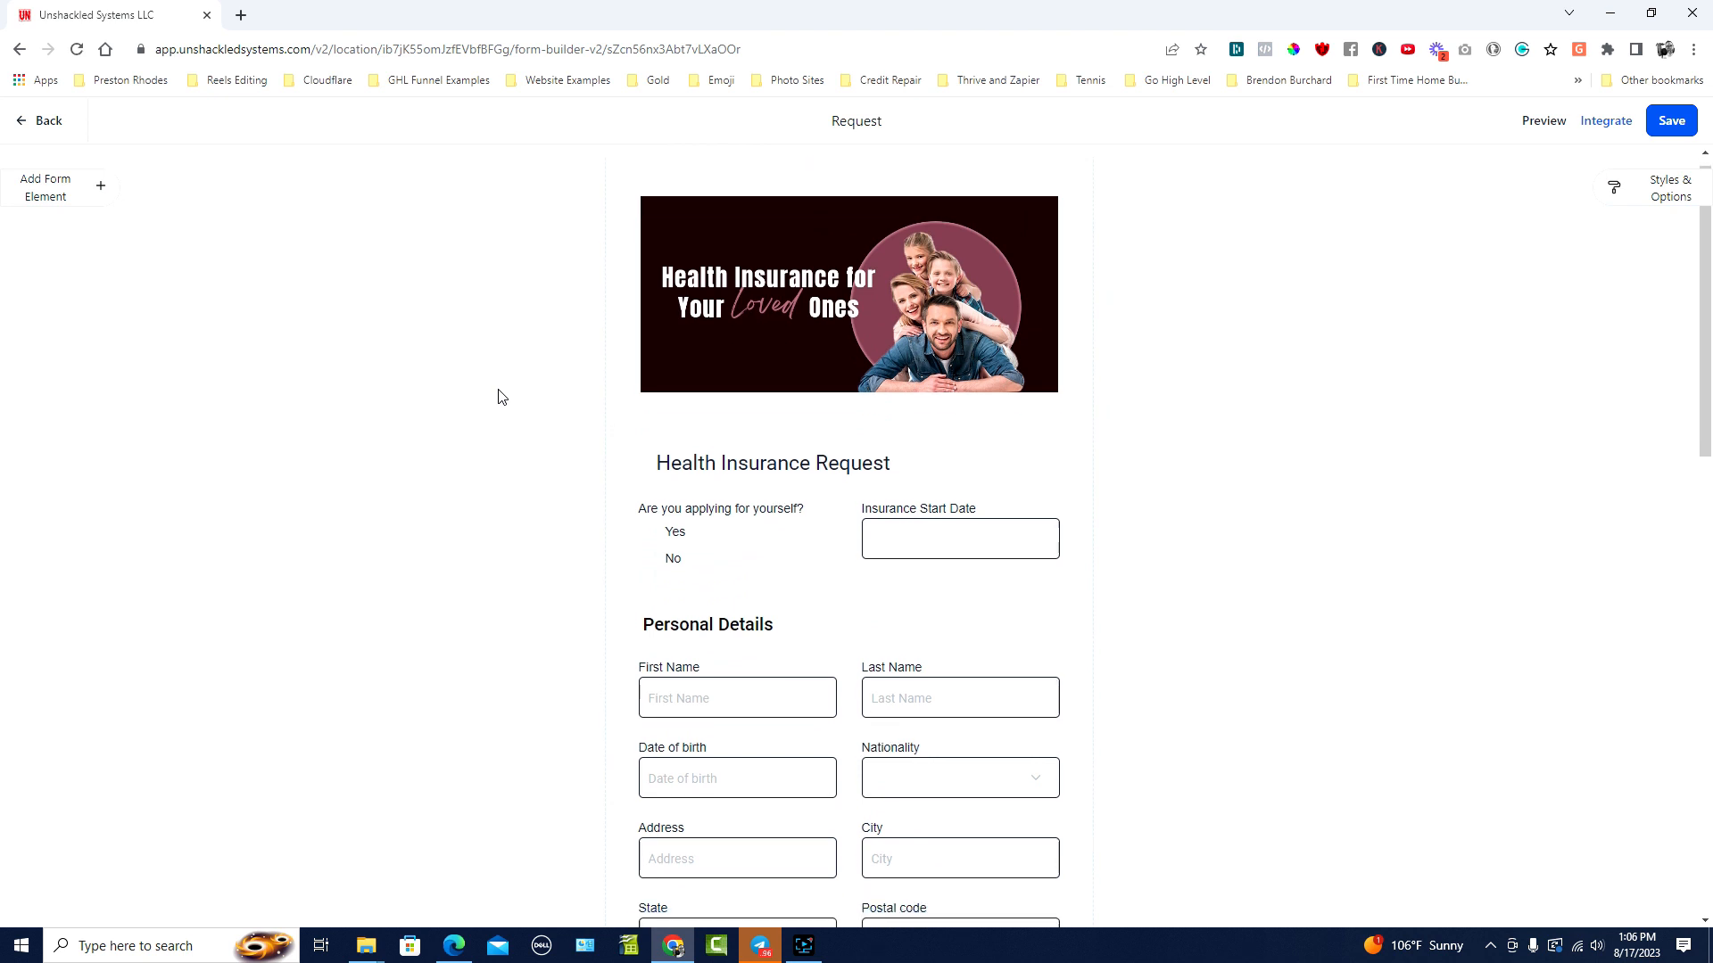
scroll(499, 396, "down", 5)
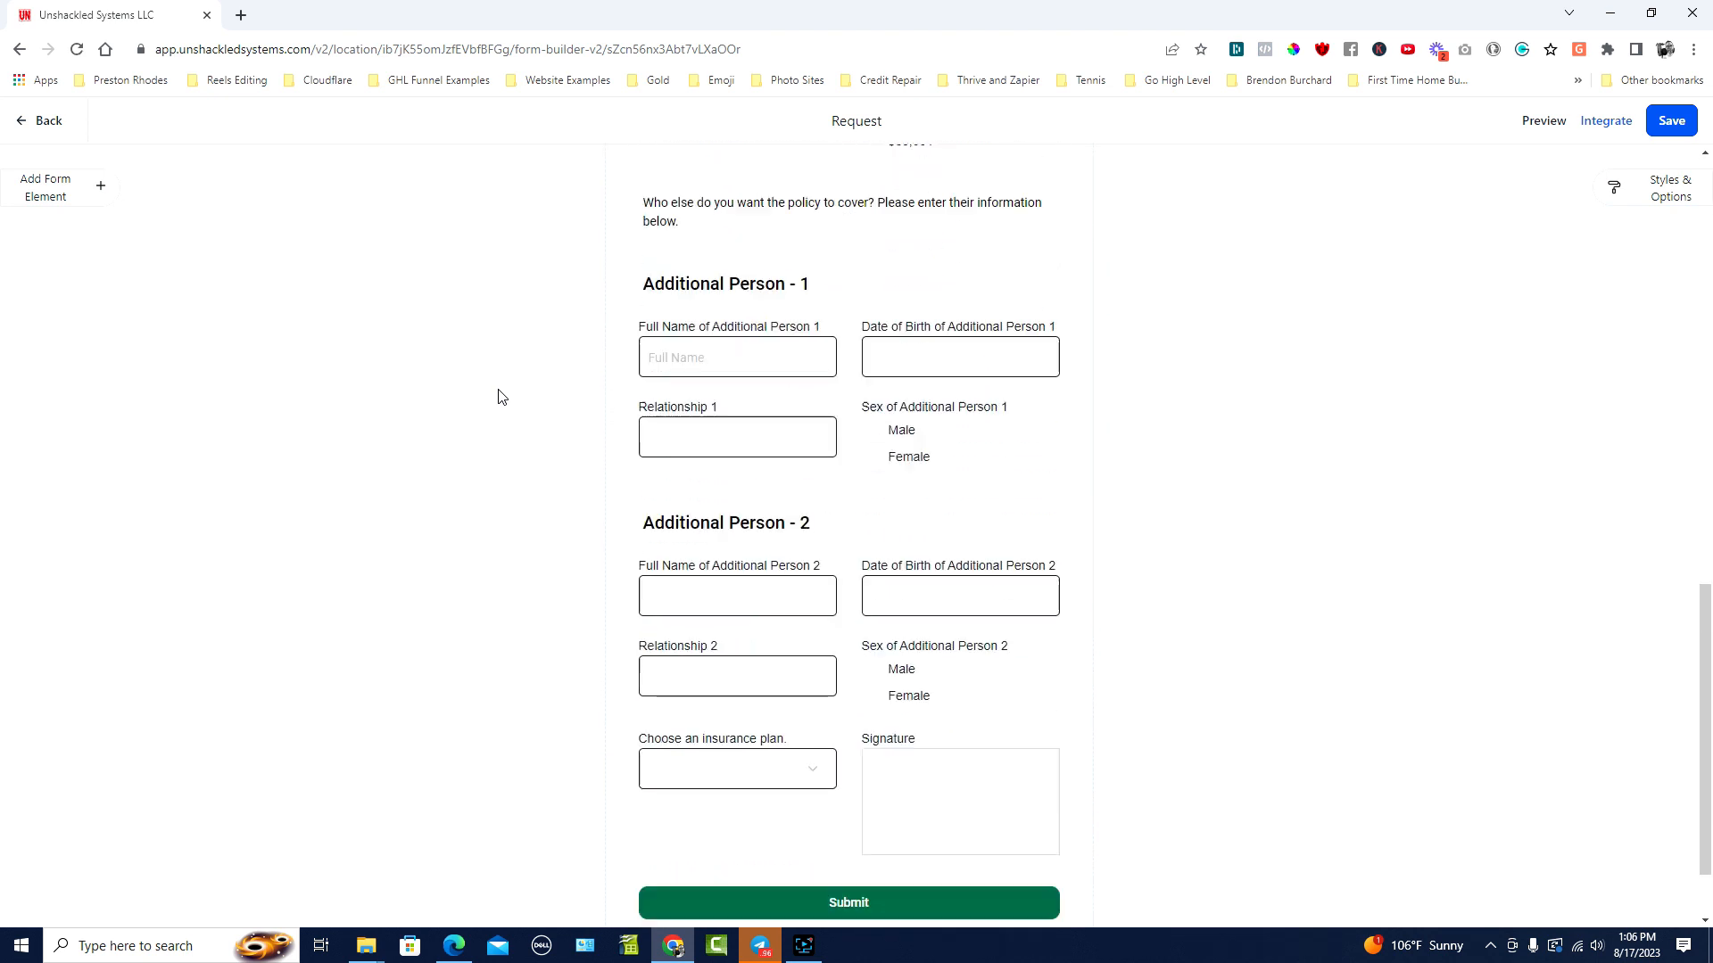
scroll(499, 396, "up", 5)
scroll(500, 396, "up", 10)
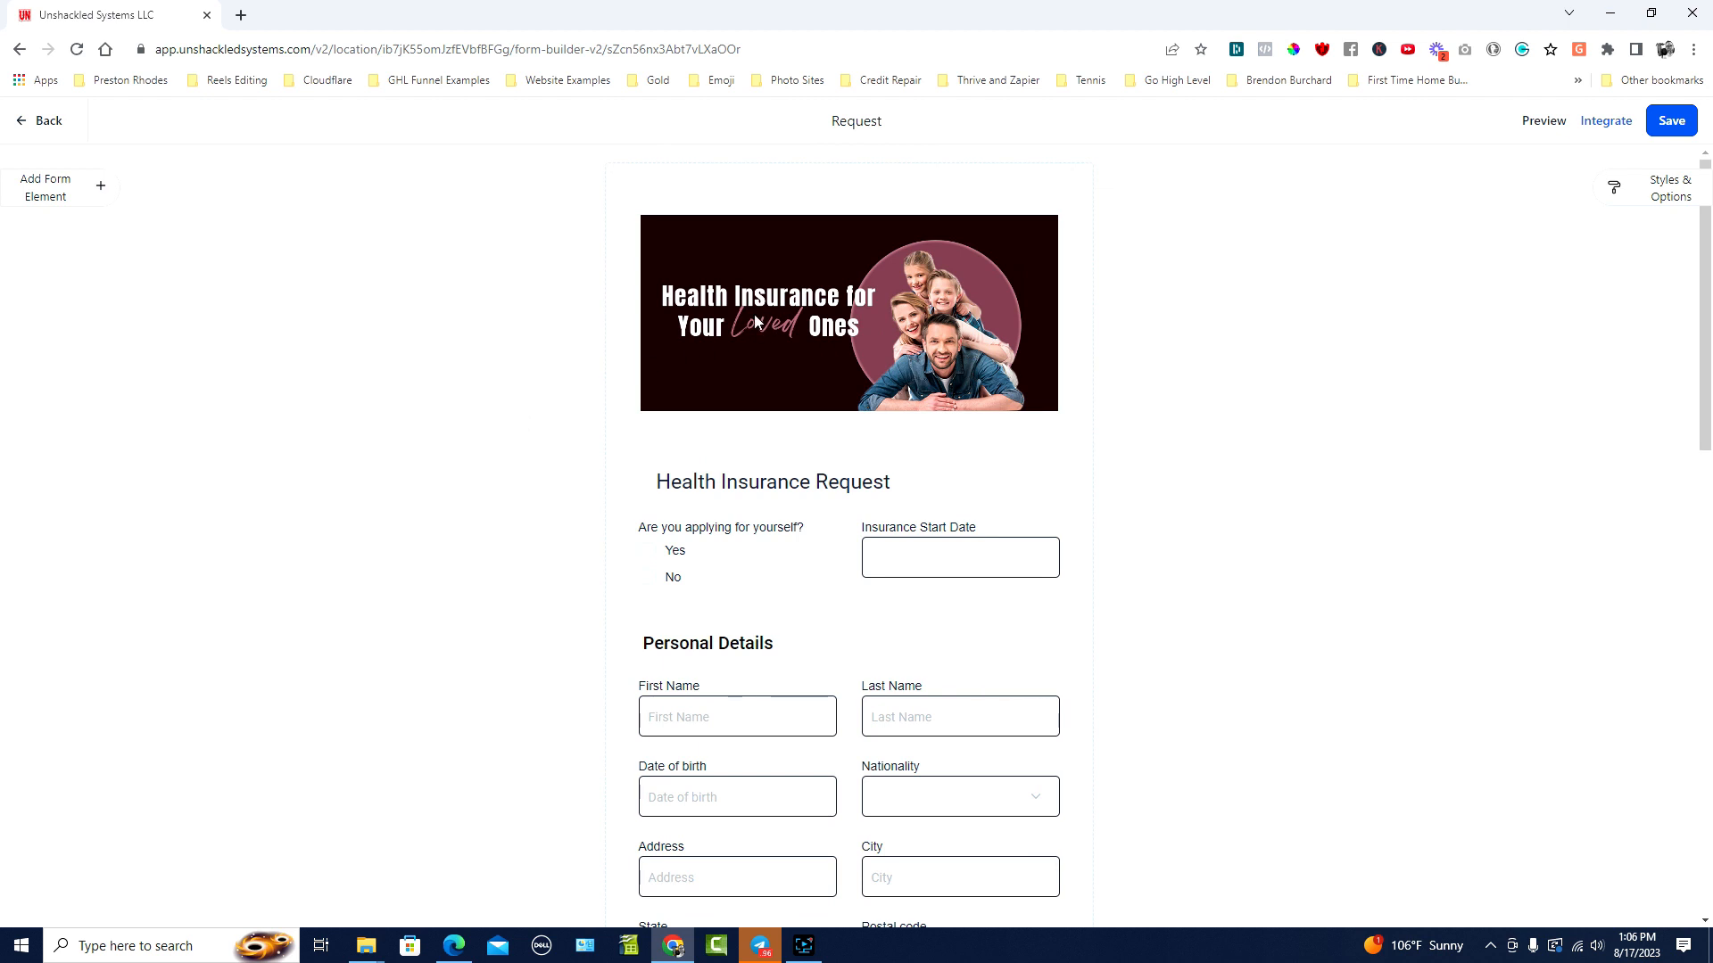
Step: Try an image width of 200 px on the header banner, and clear the value again
left_click(760, 264)
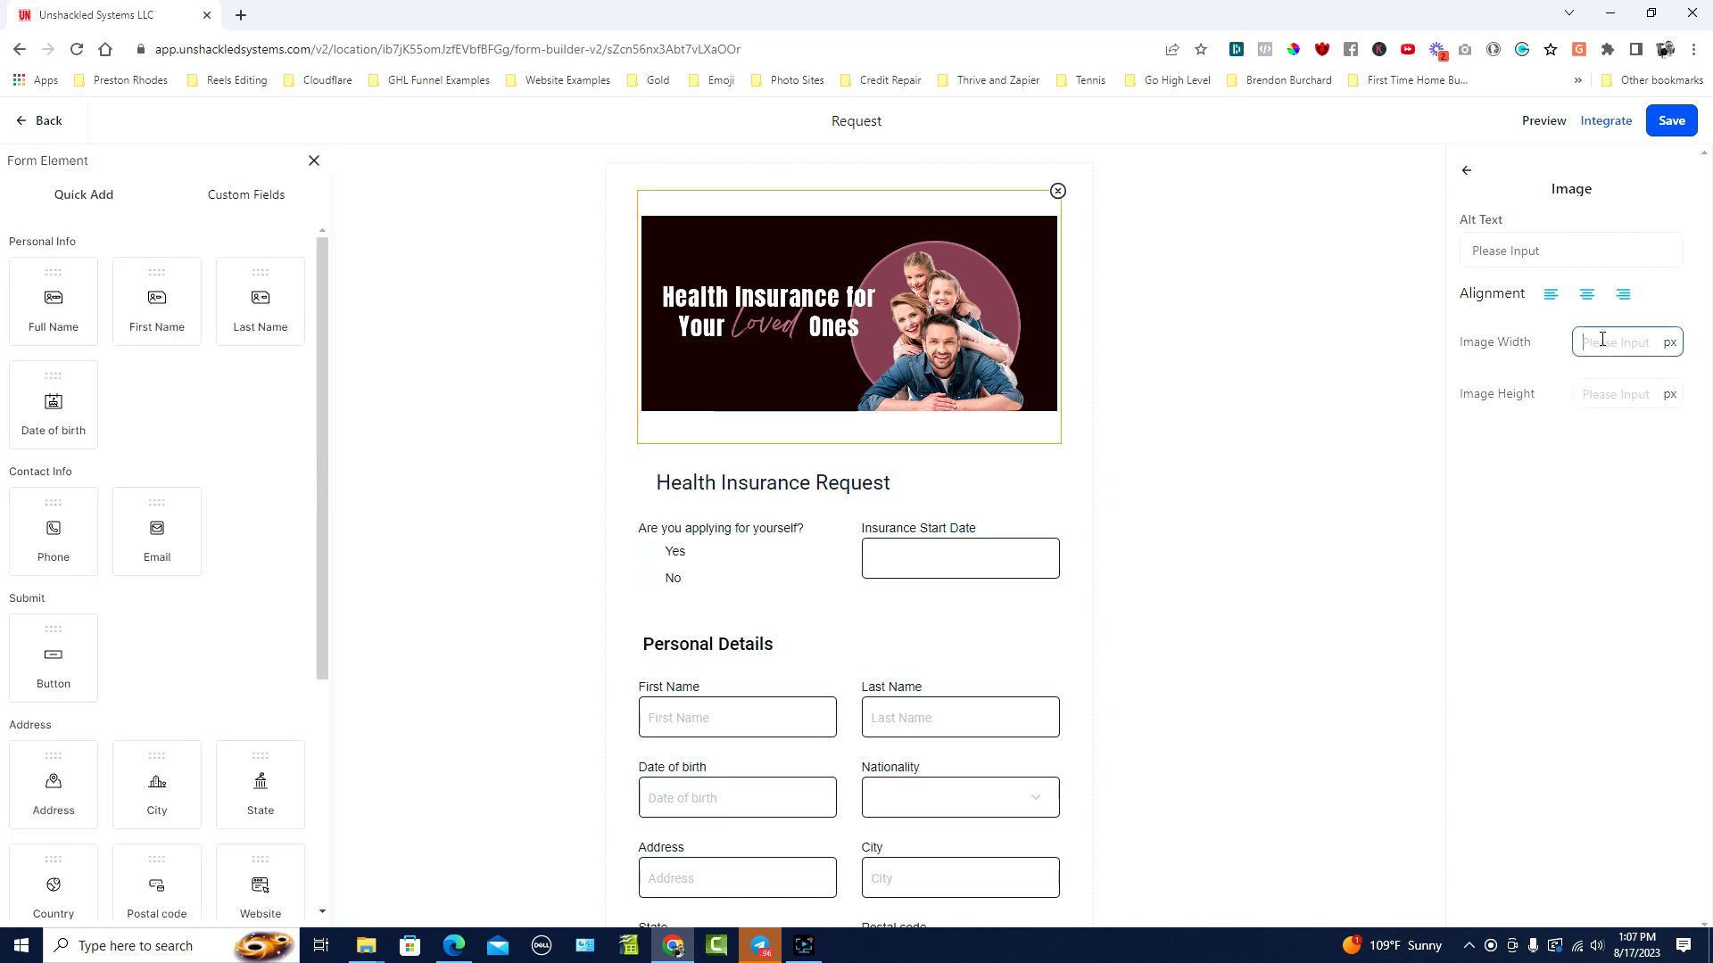
type("200")
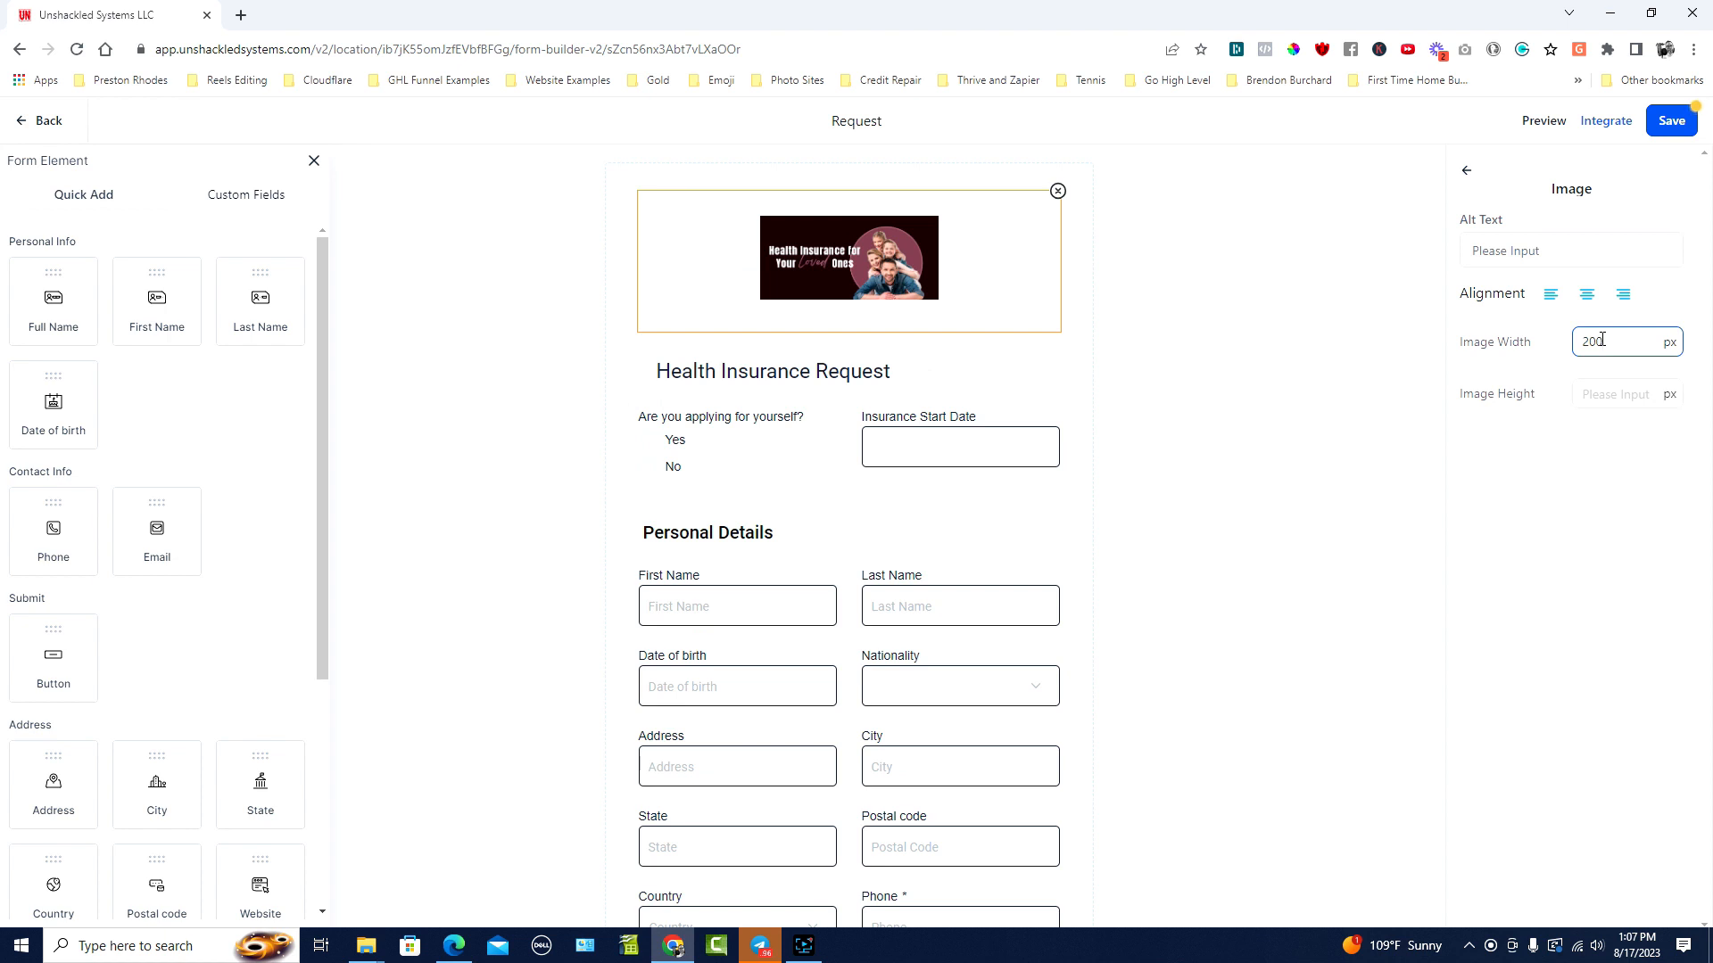
key("BackSpace")
key("BackSpace")
key("BackSpace")
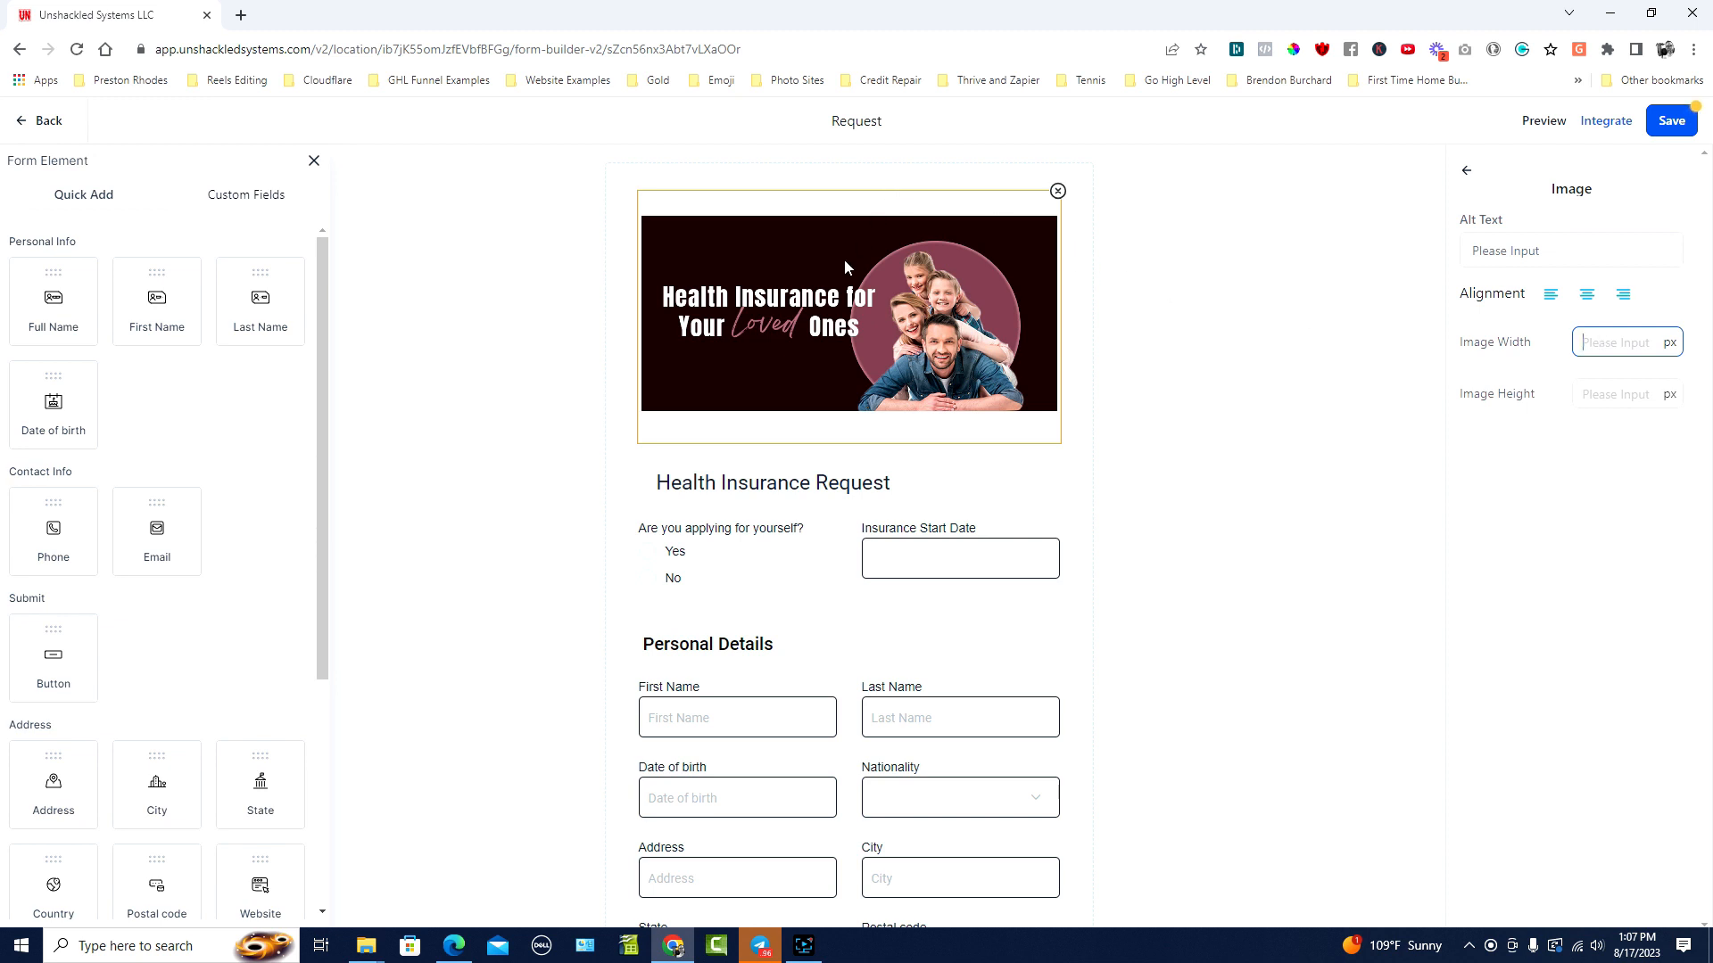
Step: Add an Image element above the health insurance banner and upload an image file from the Downloads folder
scroll(256, 486, "down", 3)
scroll(203, 505, "up", 3)
scroll(138, 408, "down", 2)
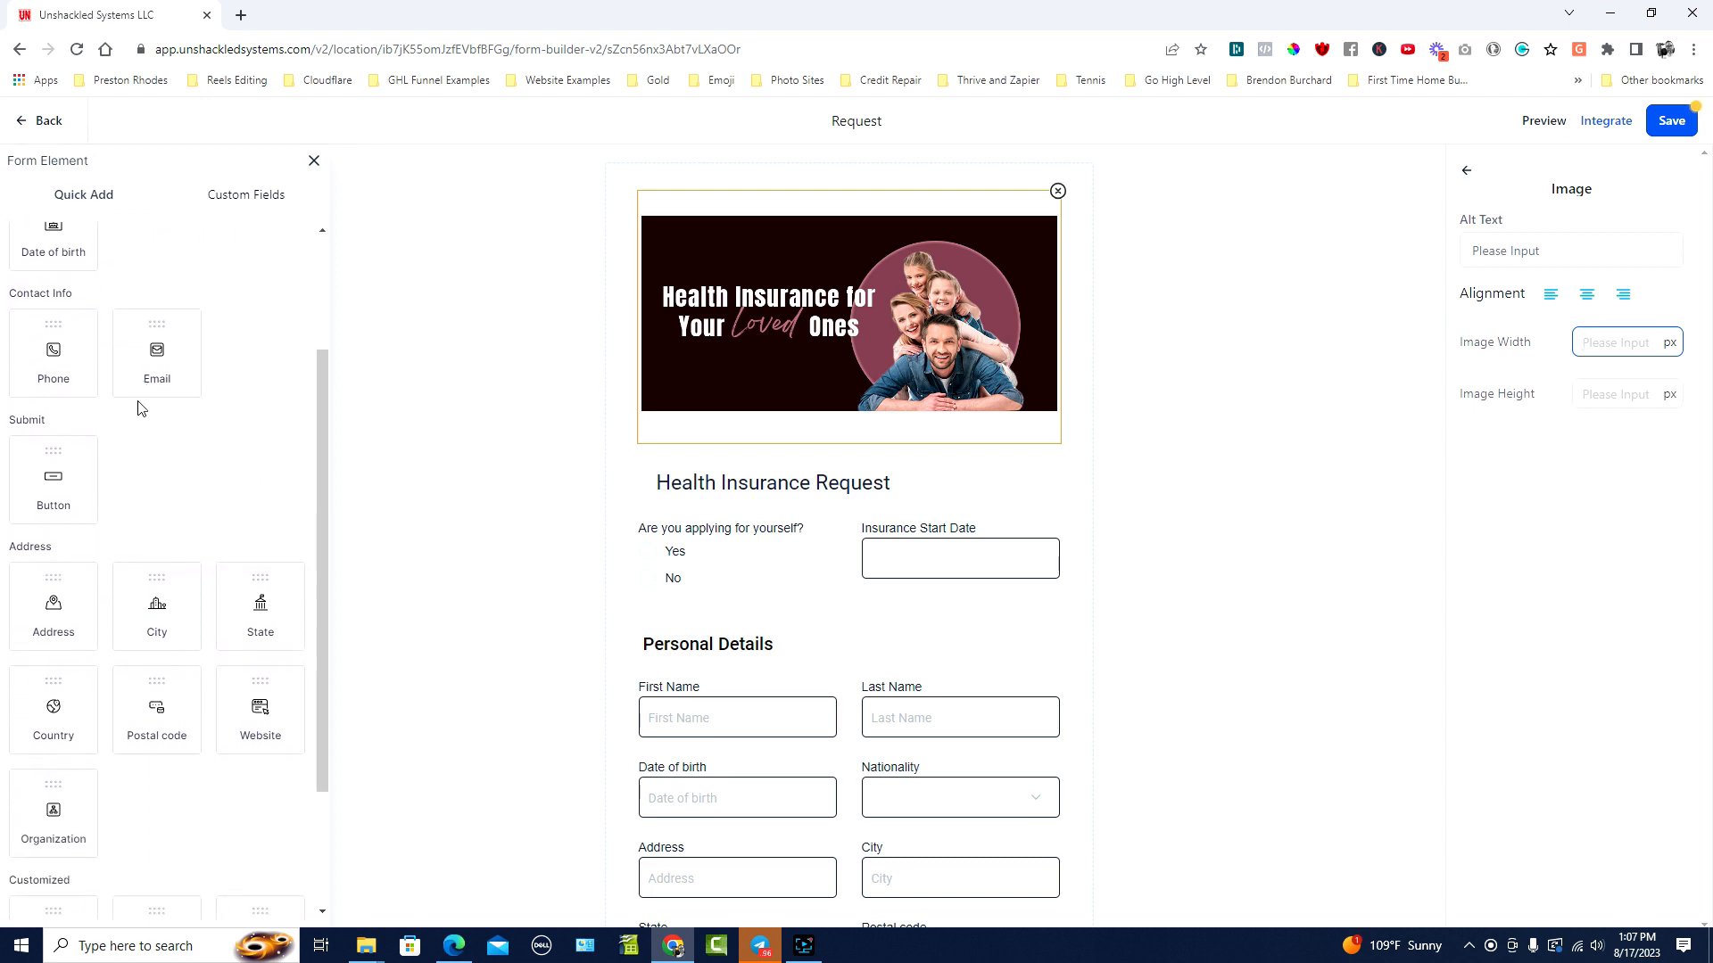
scroll(138, 408, "down", 1)
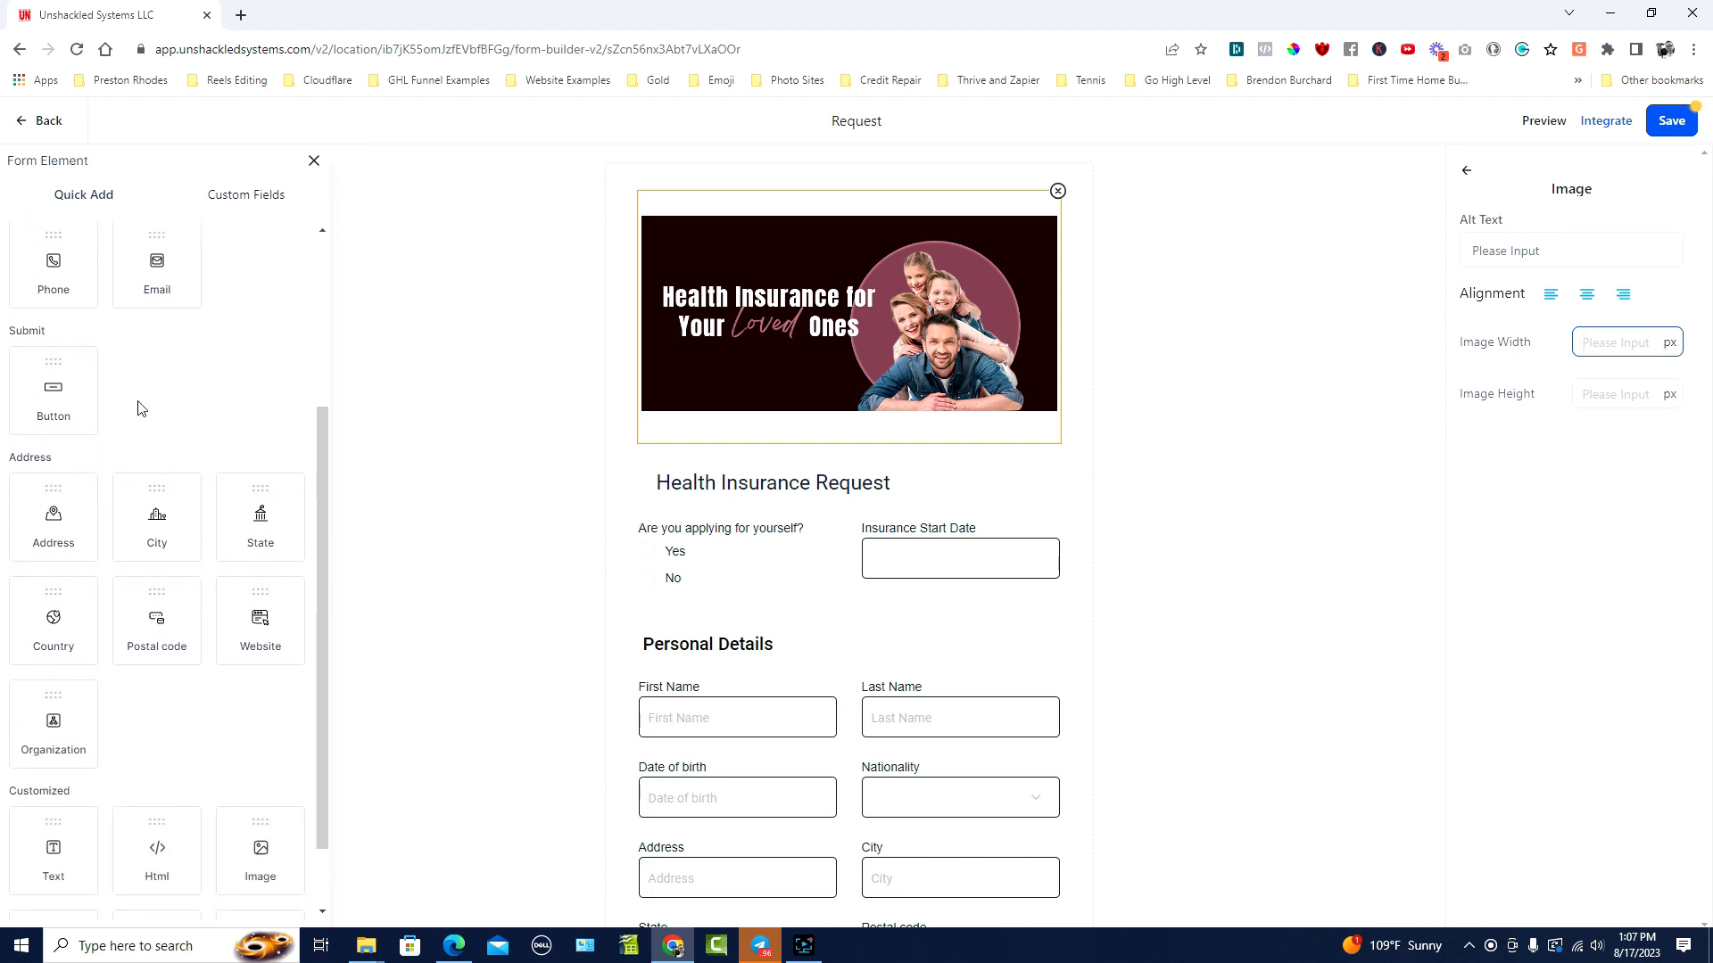
scroll(139, 407, "down", 1)
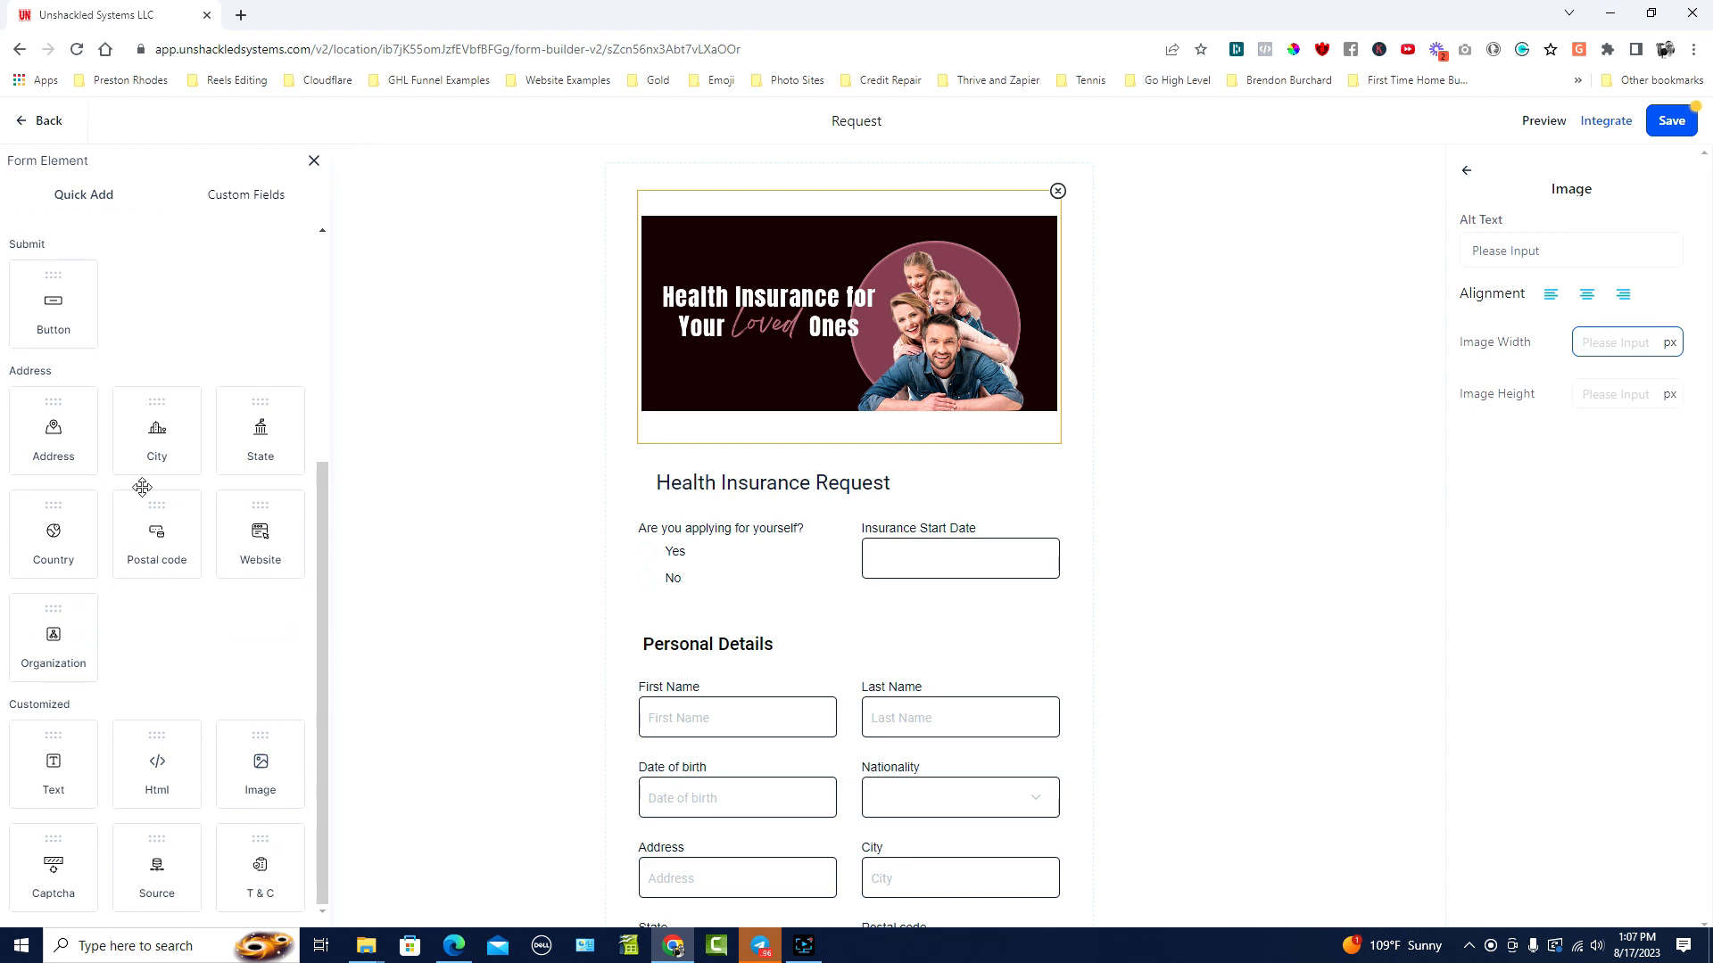
left_click_drag(268, 777, 845, 249)
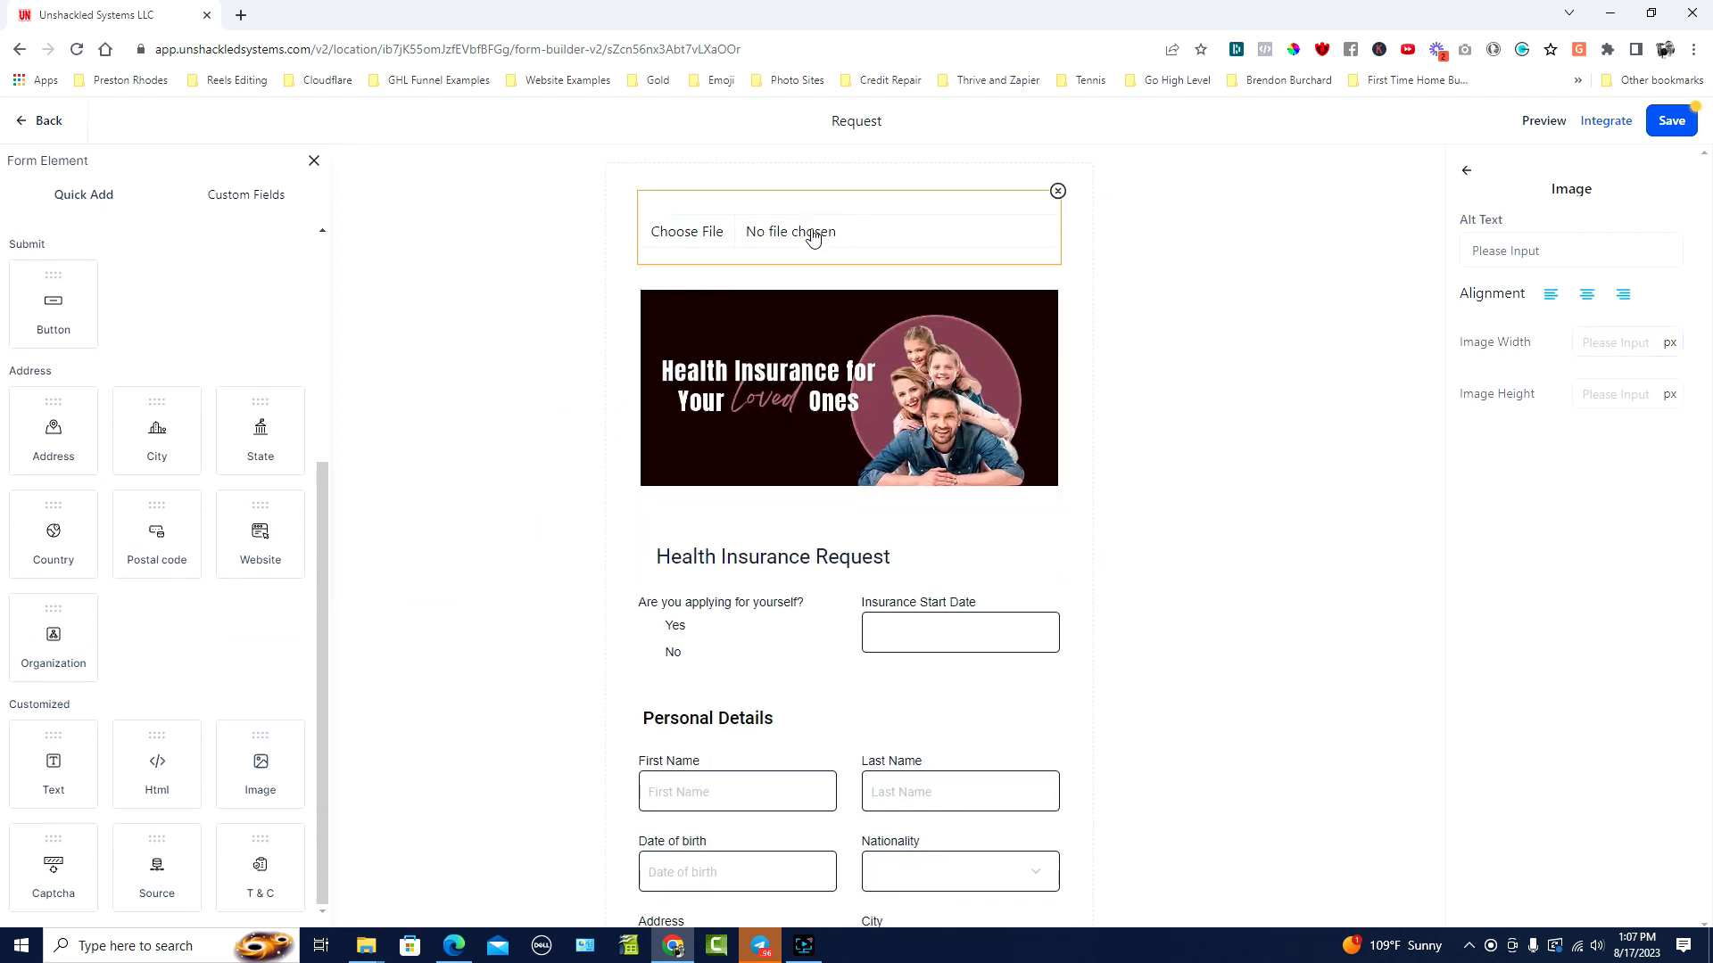
left_click(813, 234)
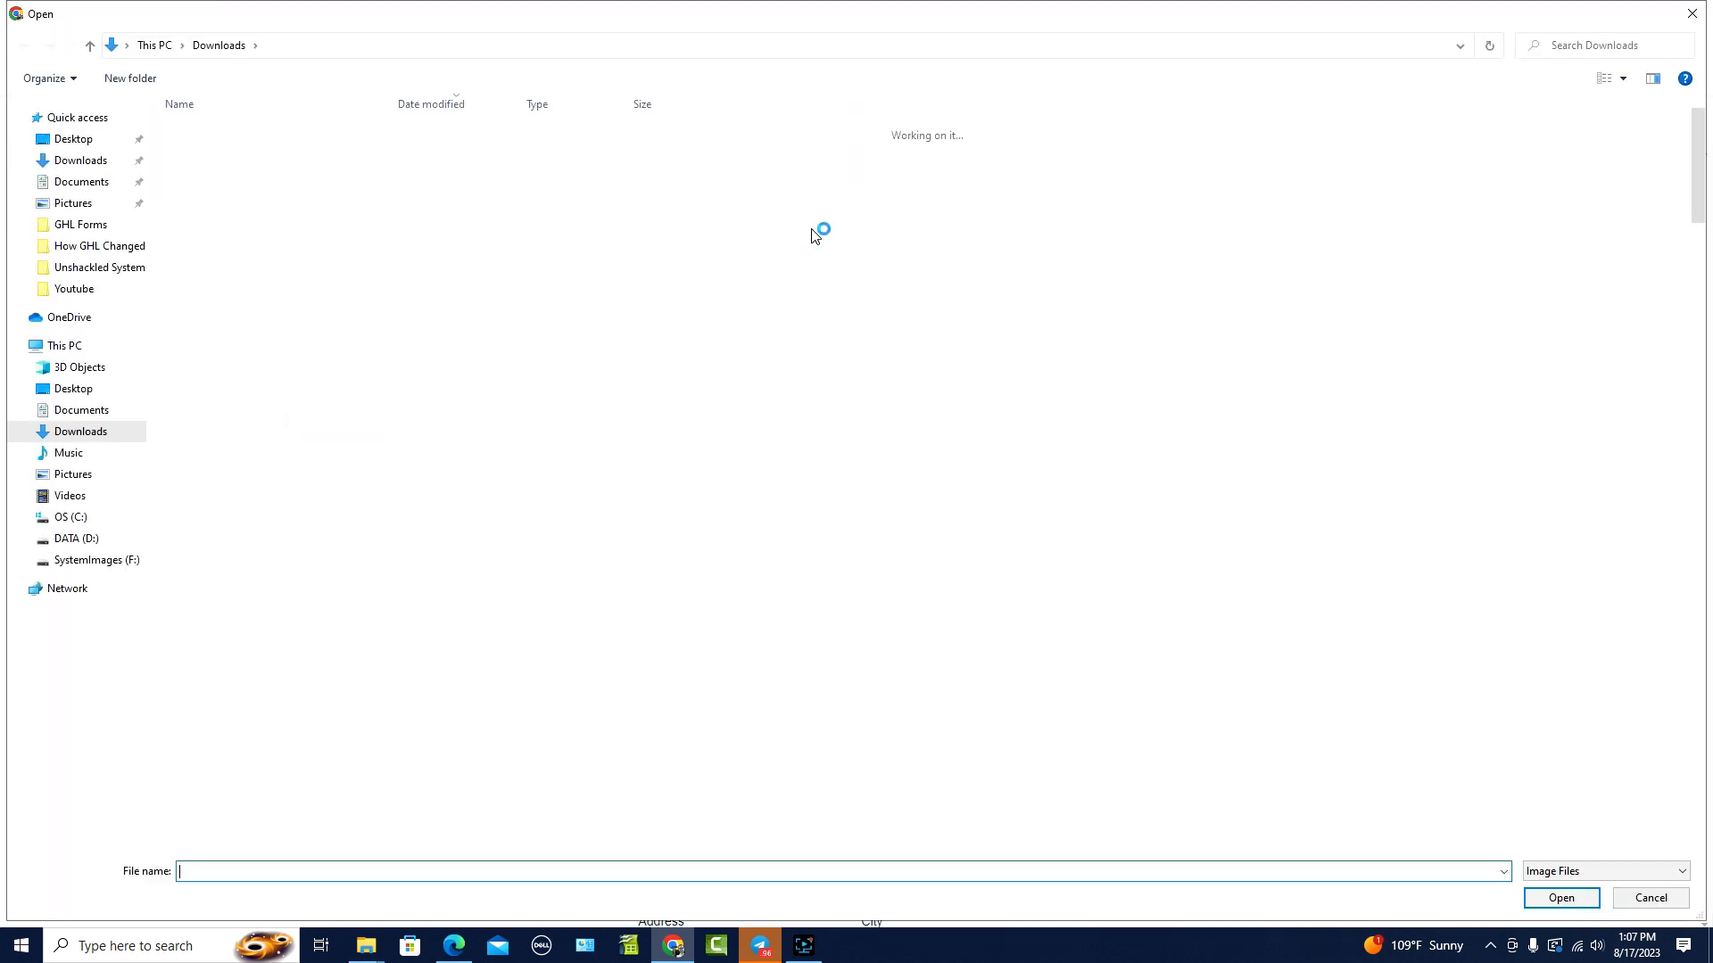
double_click(216, 157)
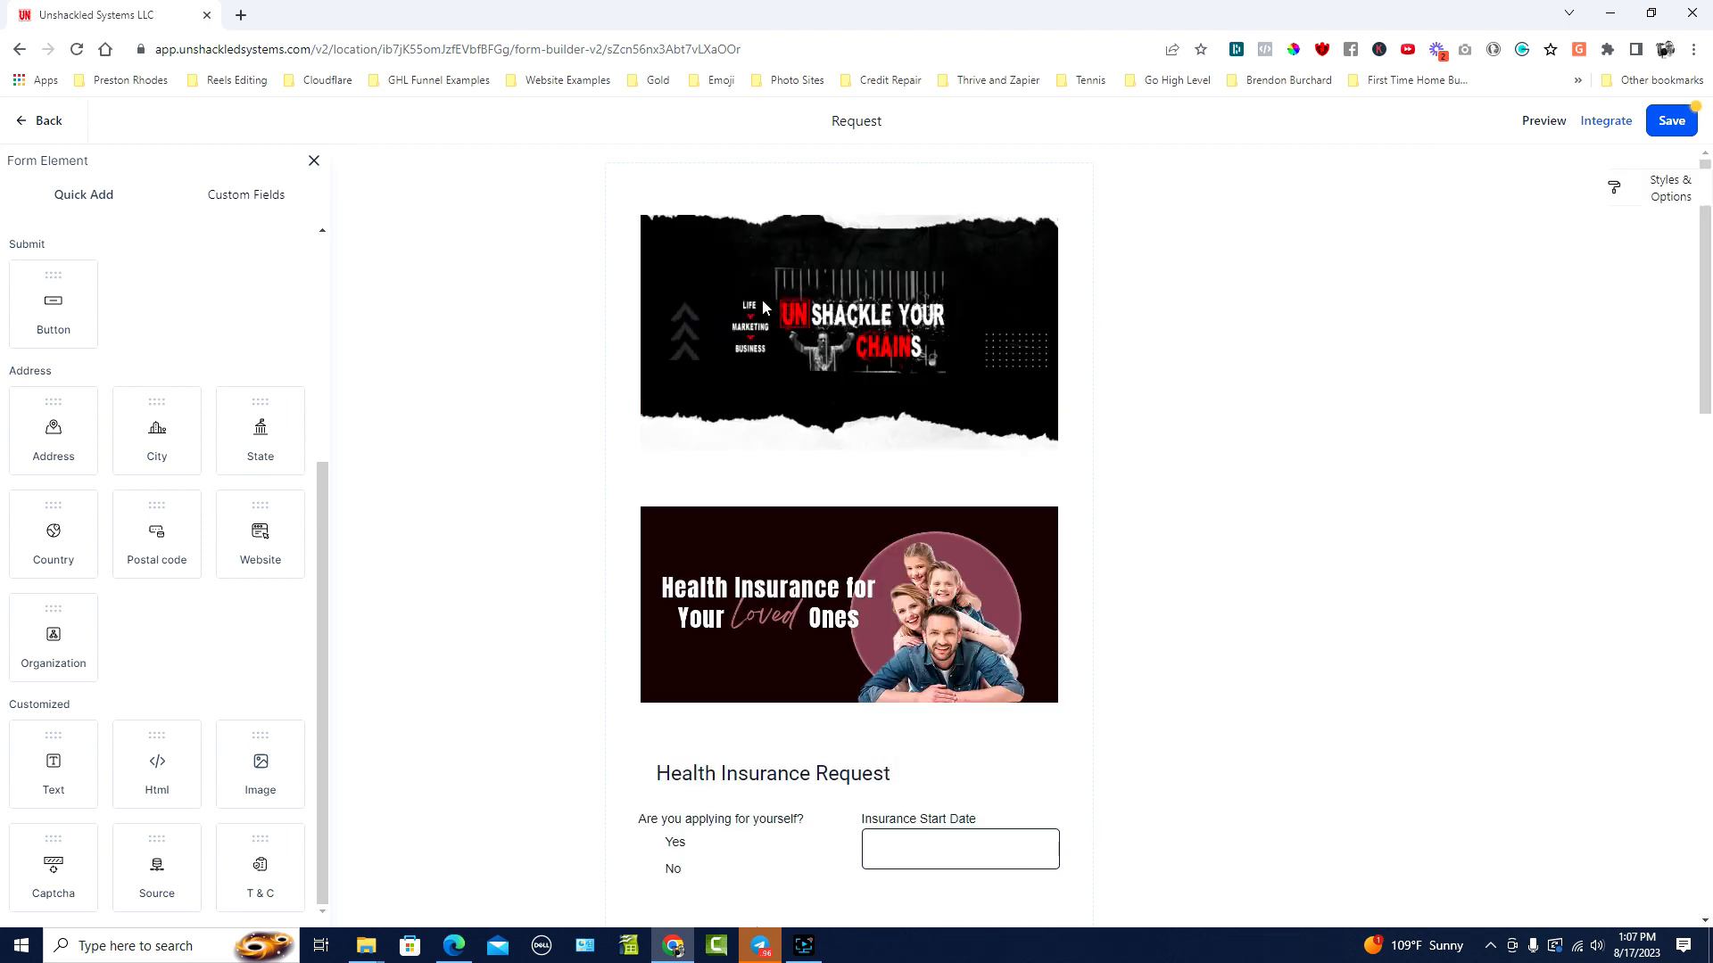
Step: View the form's style settings and delete the uploaded image above the health insurance banner
left_click(1652, 197)
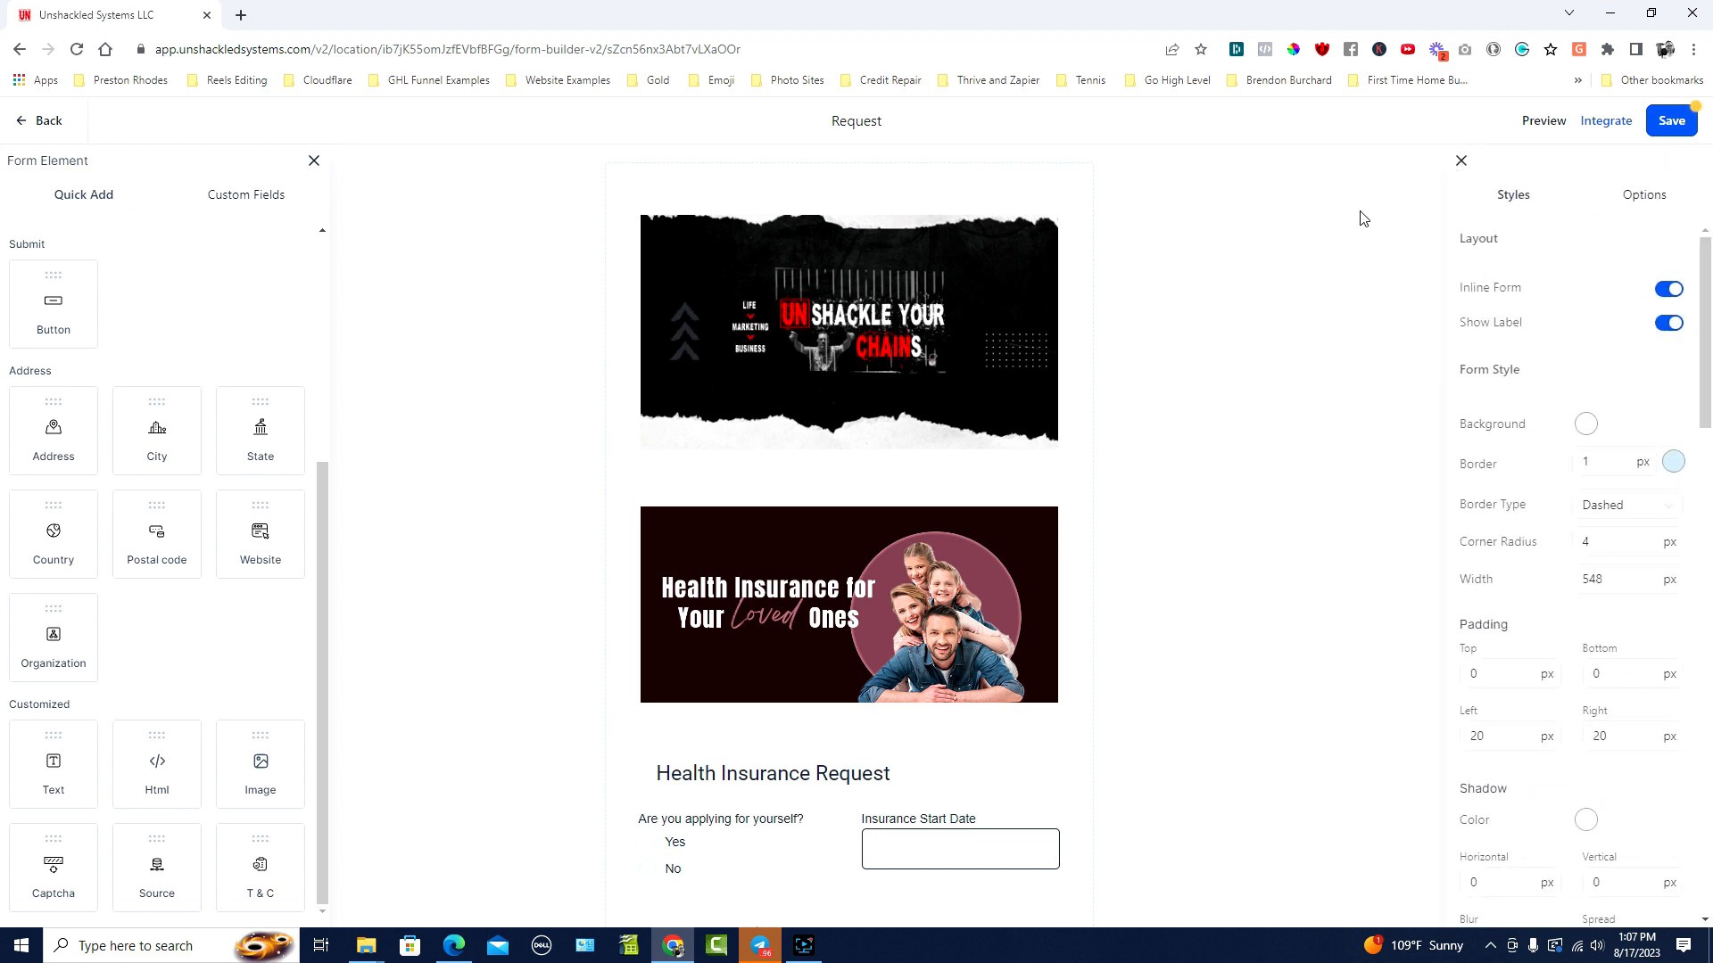
left_click(957, 278)
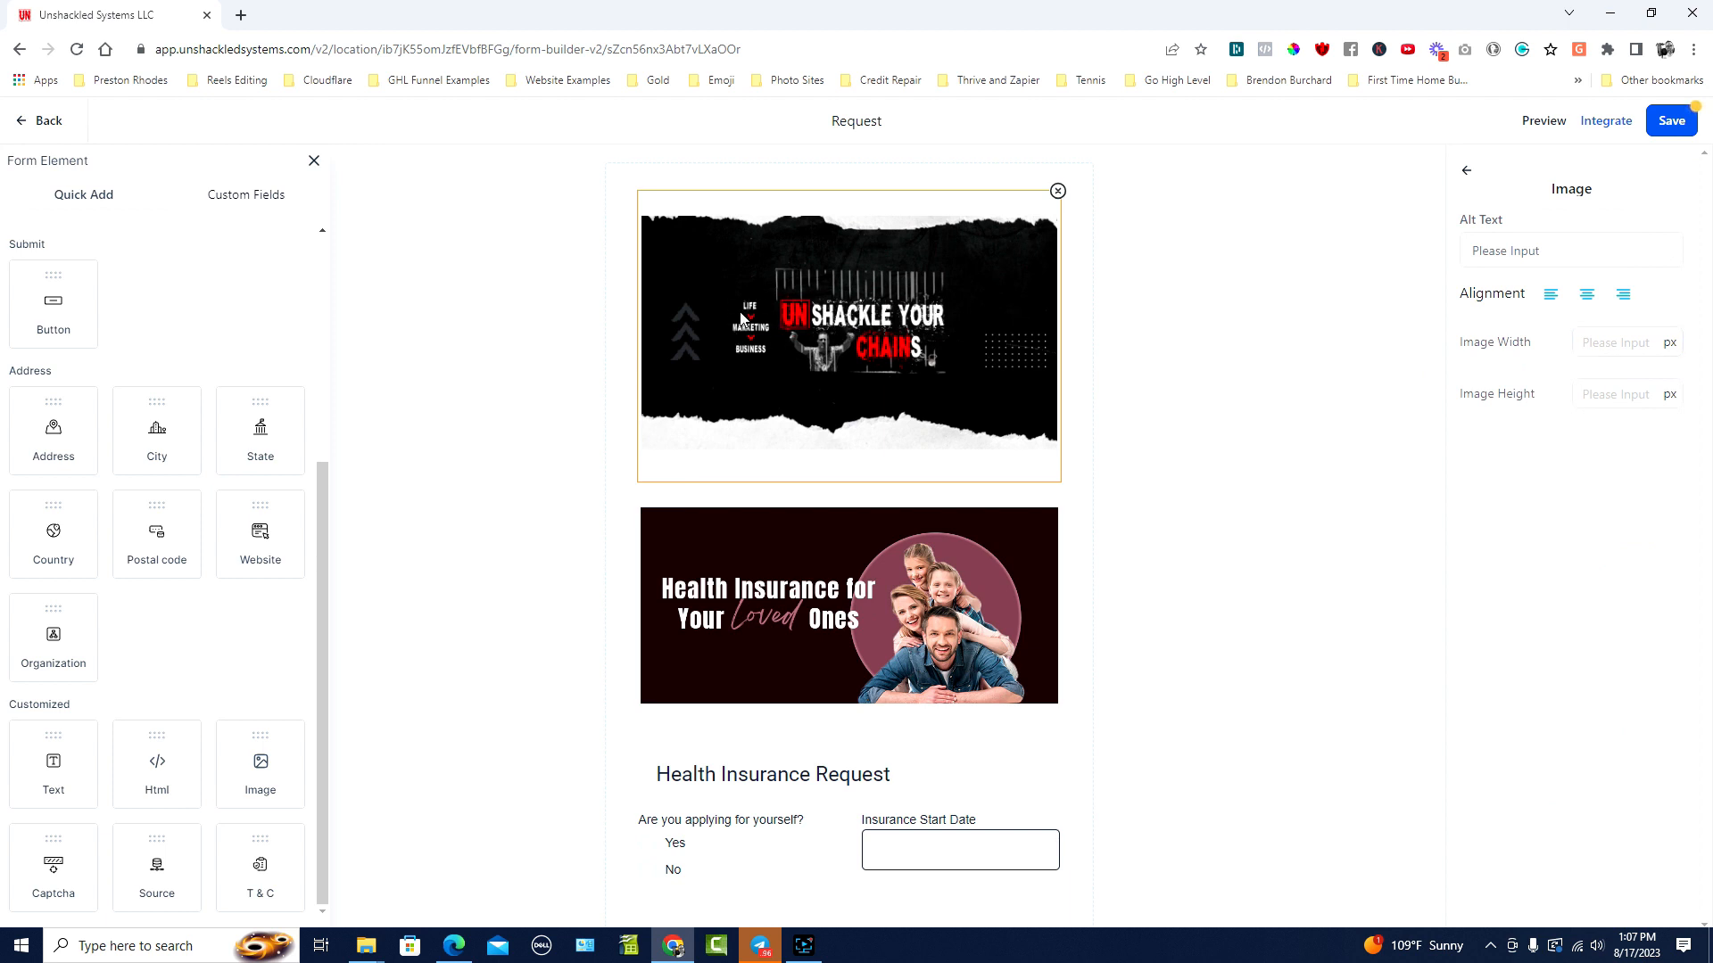
left_click(1058, 190)
Step: Review the Health Insurance Request form from the header images down to the Submit button
scroll(845, 323, "down", 2)
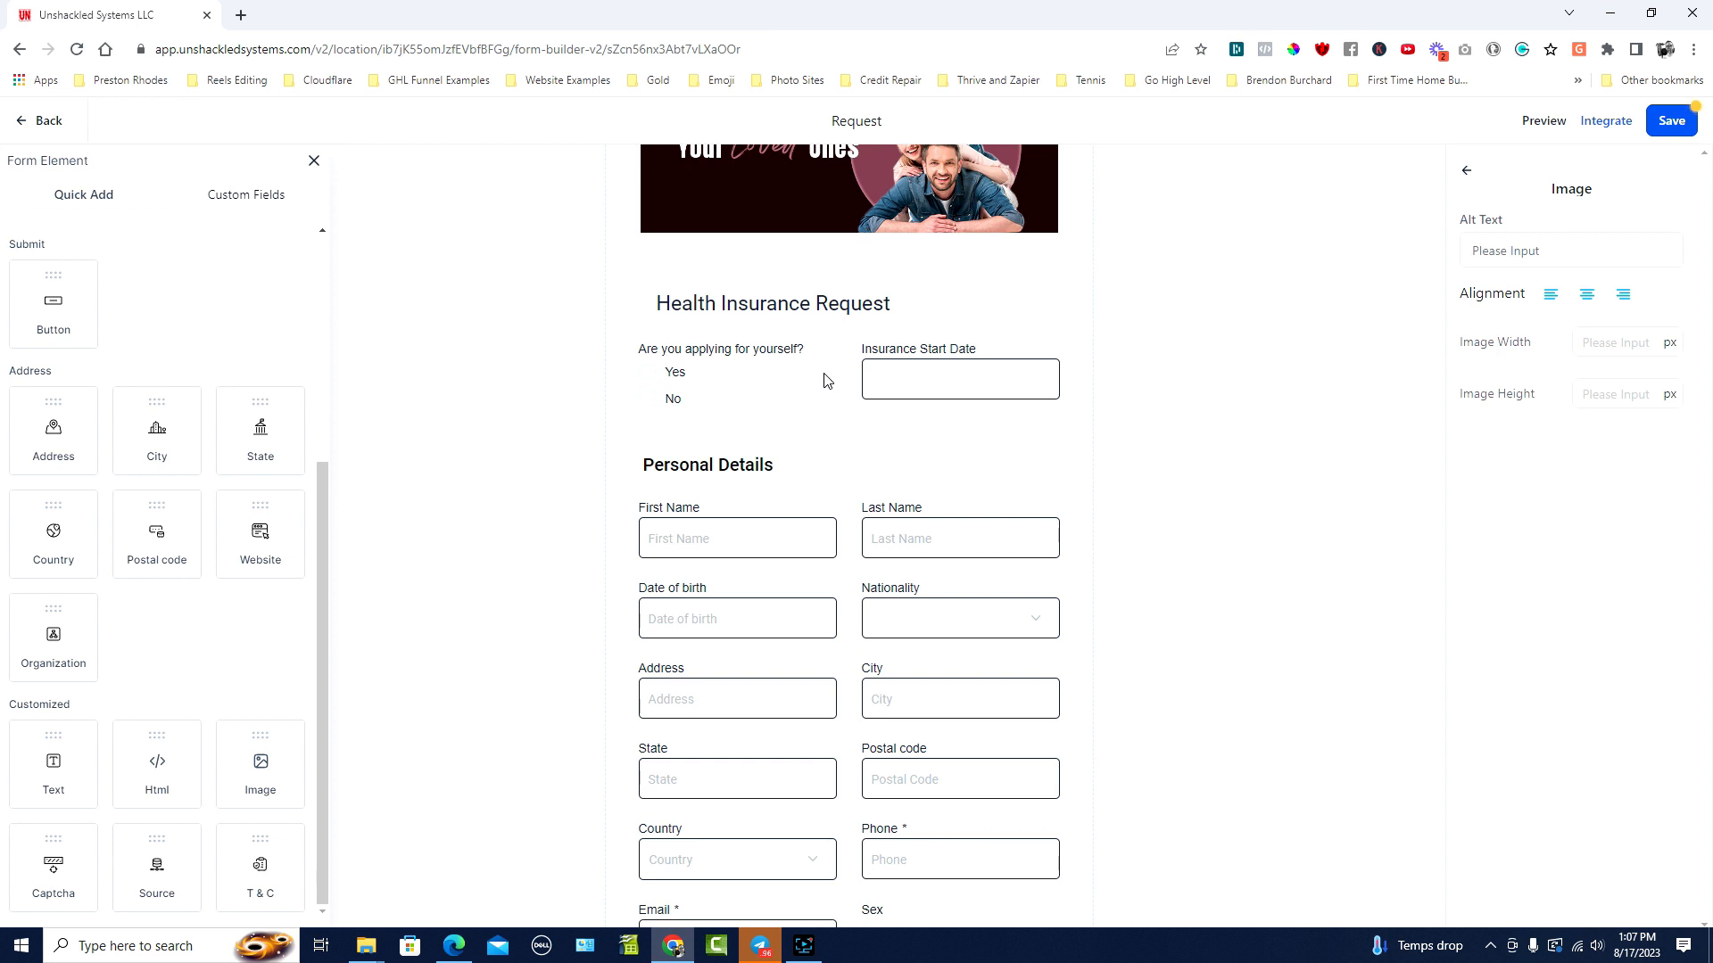
scroll(825, 381, "down", 2)
scroll(821, 386, "down", 4)
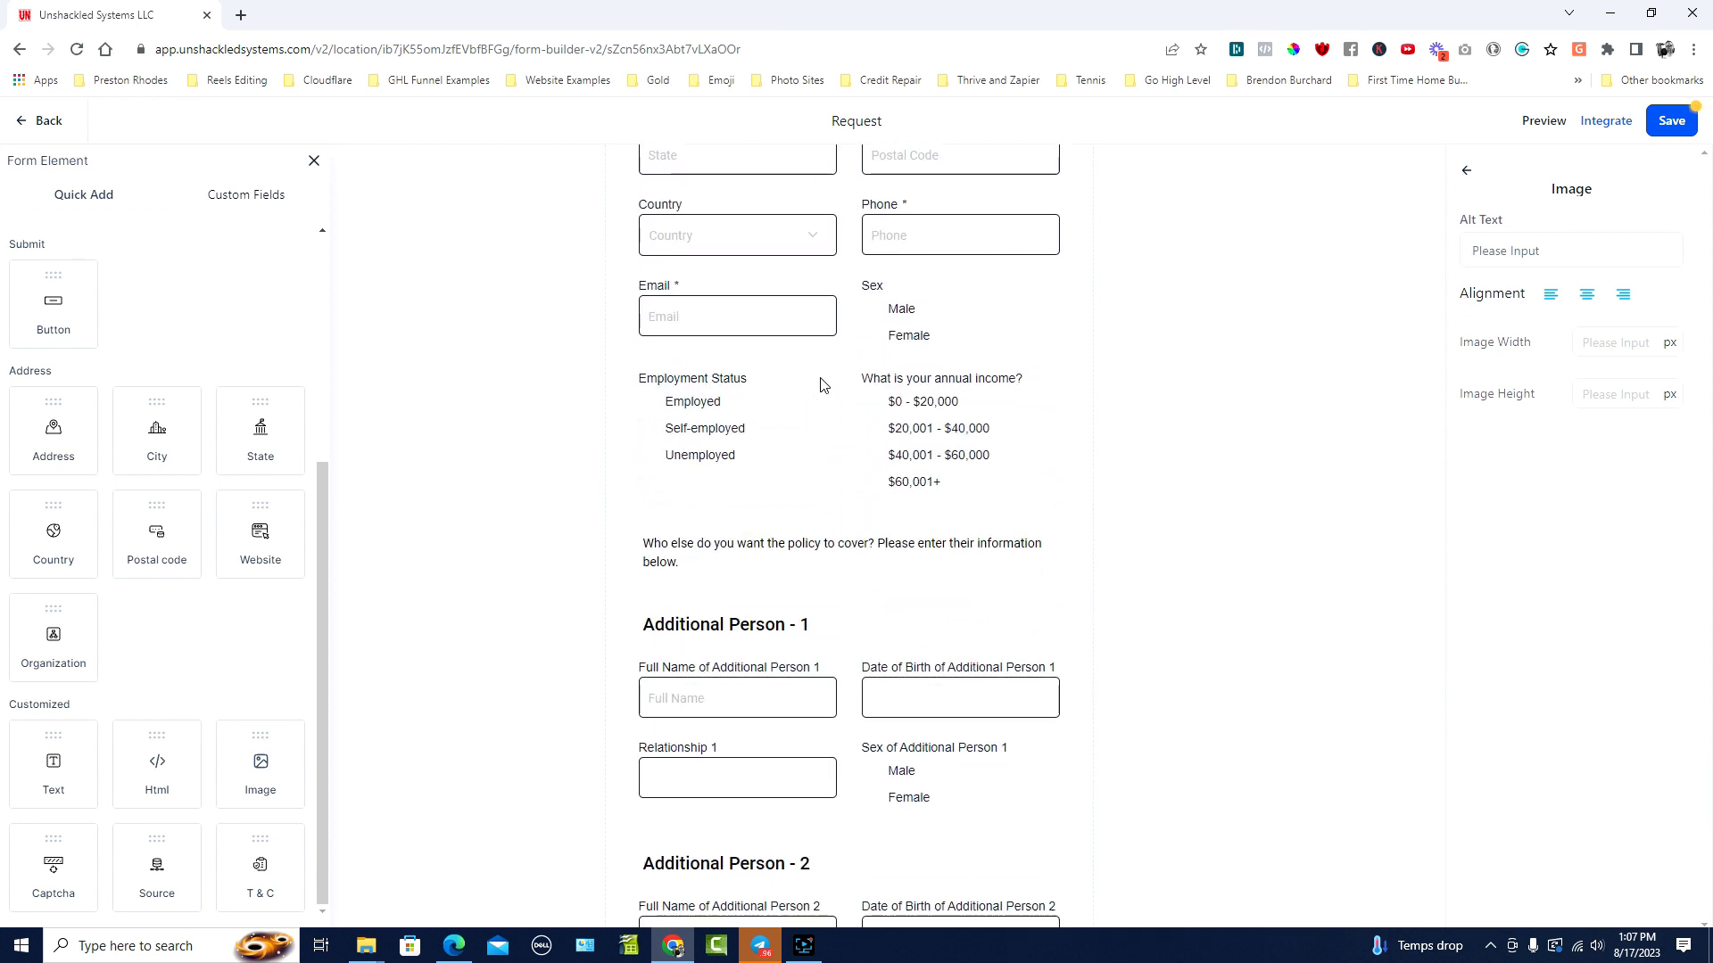
scroll(822, 385, "down", 4)
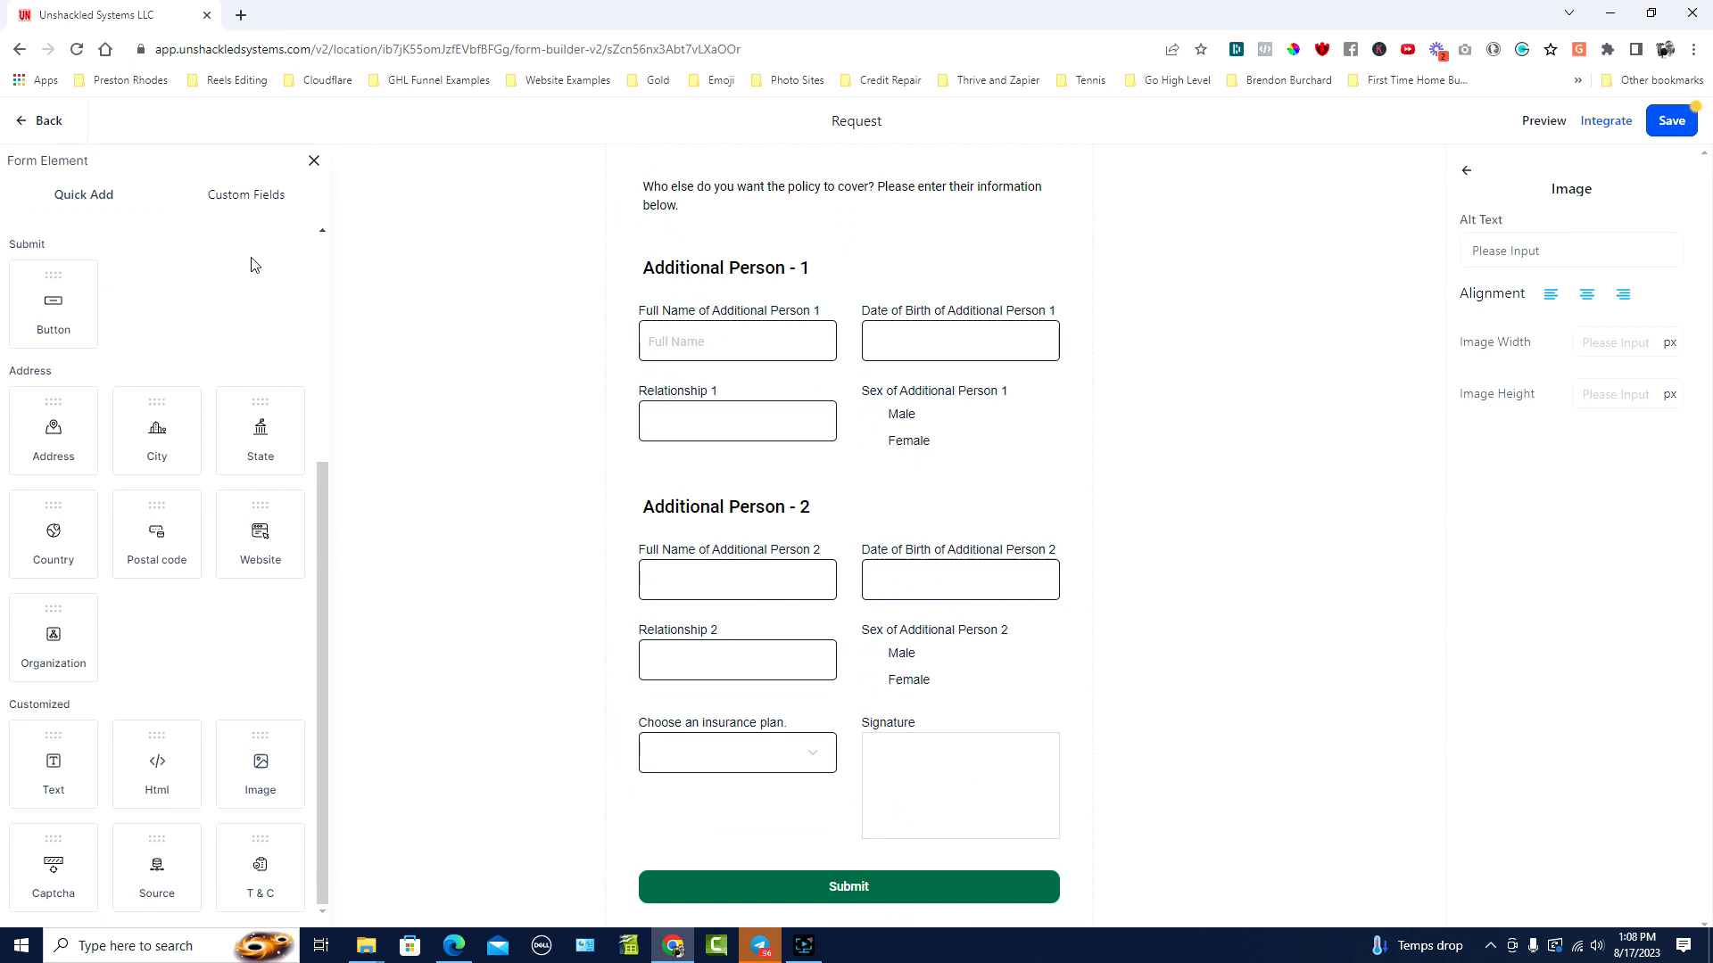
Step: Compare the available custom fields with the quick-add form elements
left_click(238, 204)
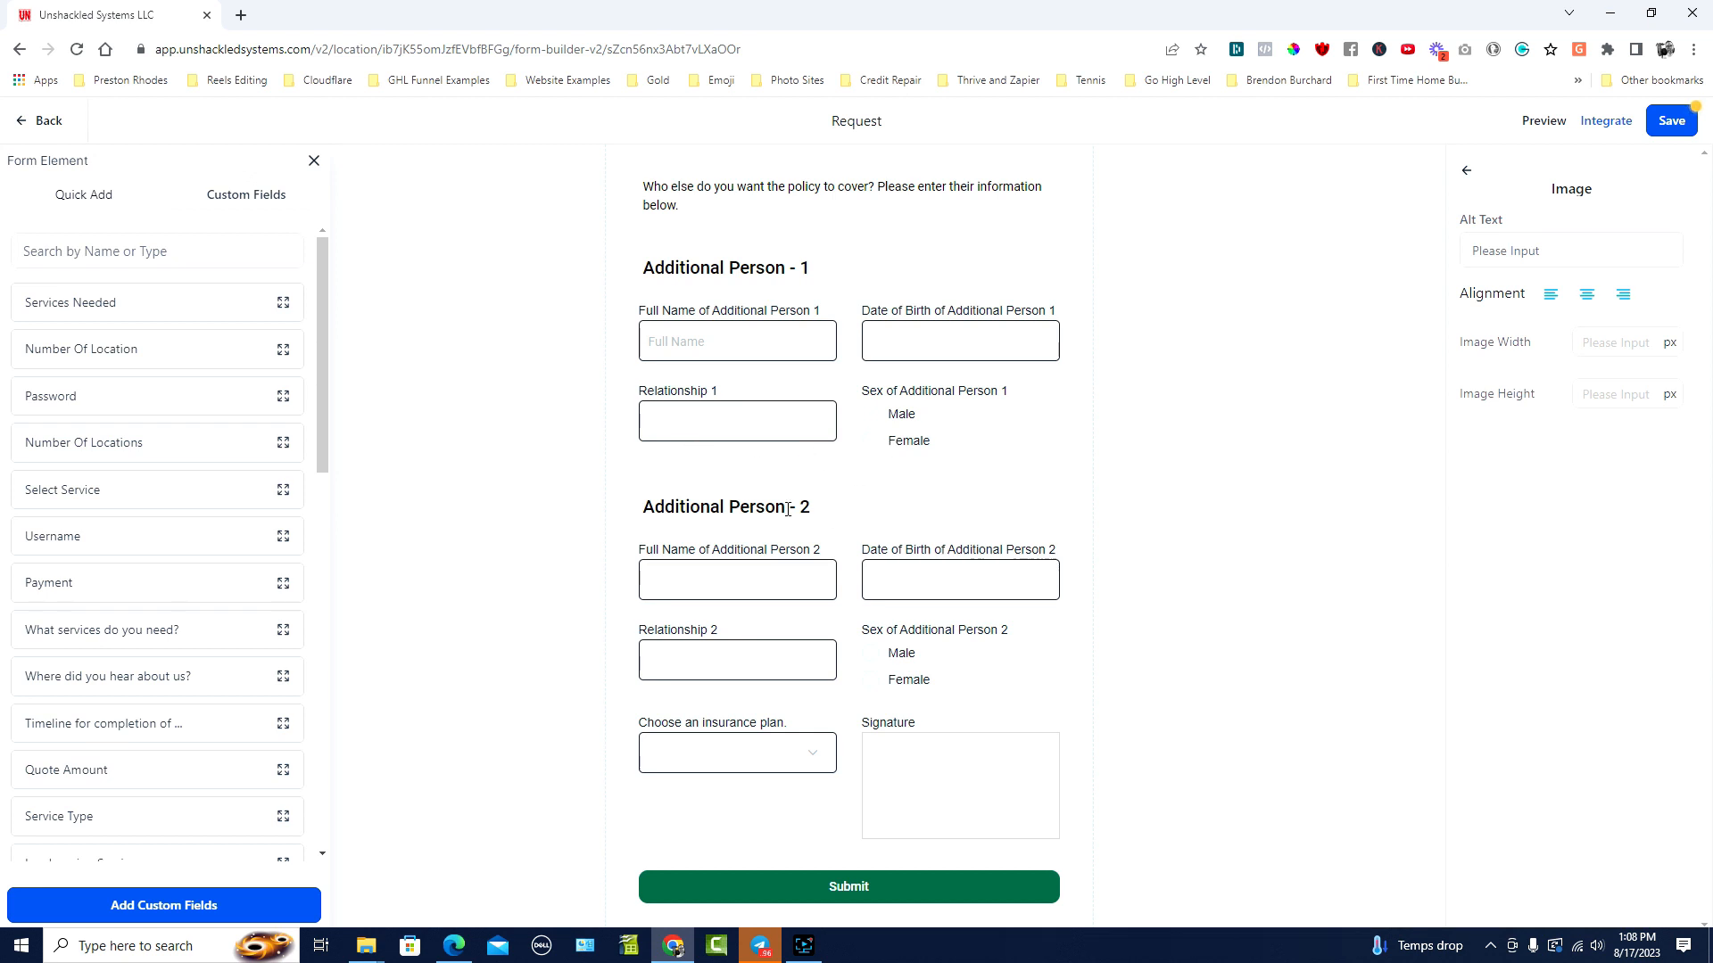
scroll(740, 598, "down", 1)
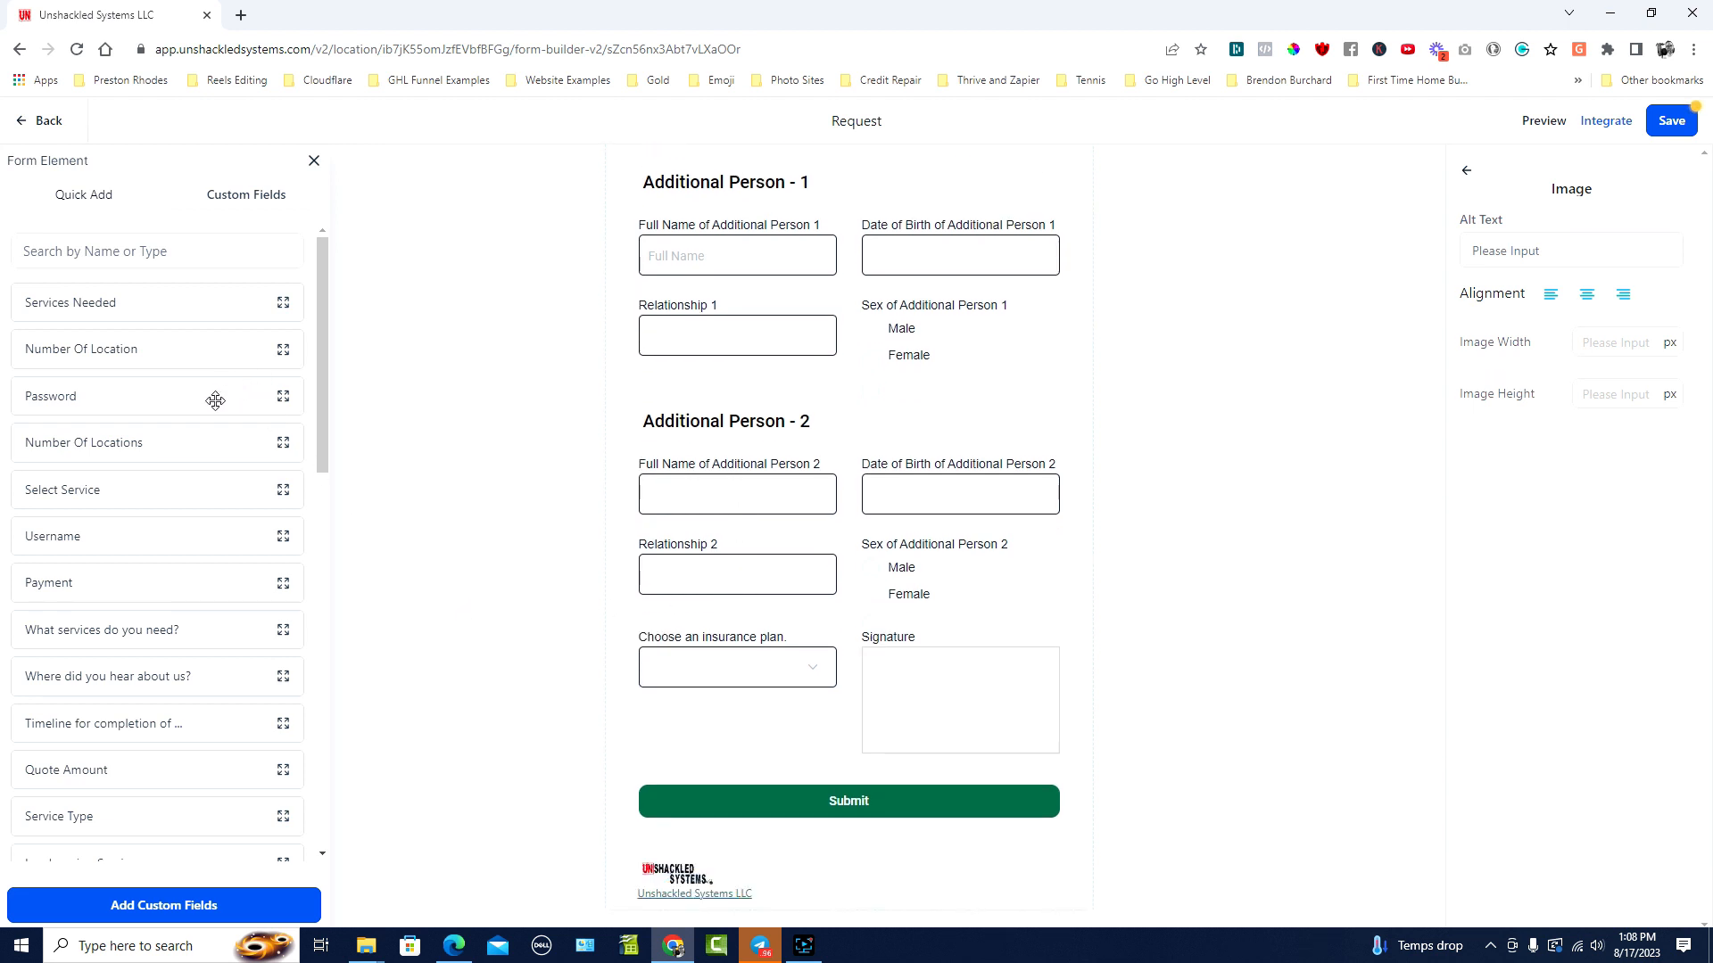
left_click(116, 203)
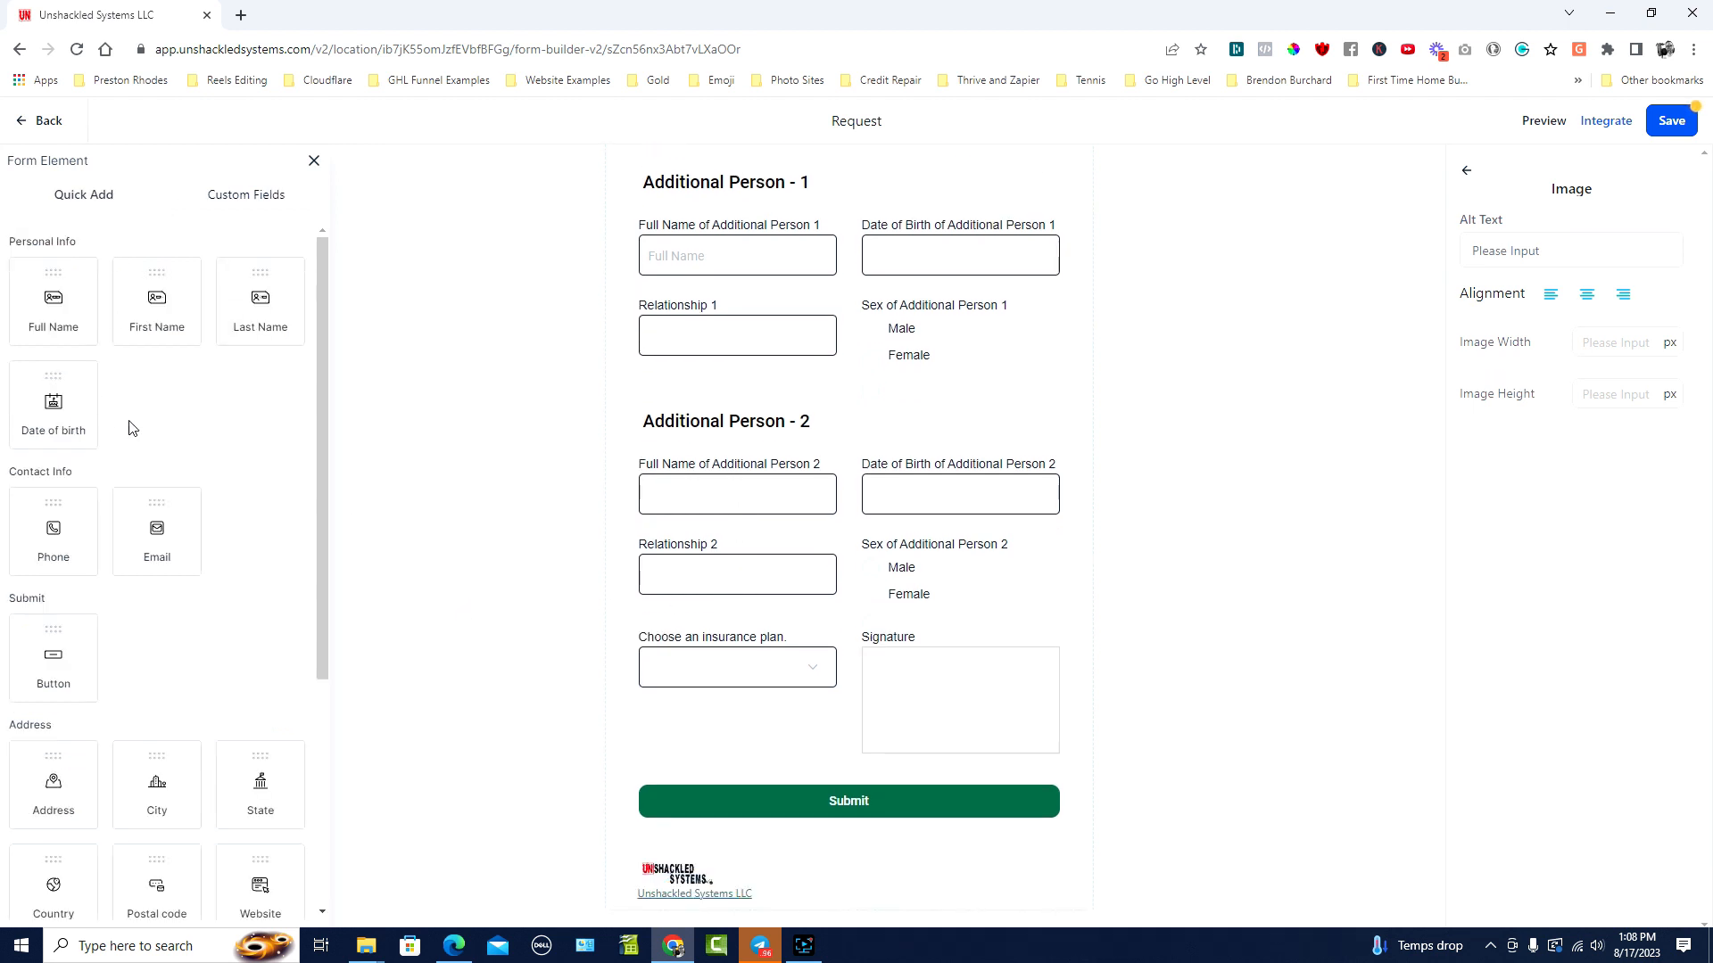
scroll(128, 432, "down", 3)
scroll(114, 584, "up", 3)
left_click(236, 193)
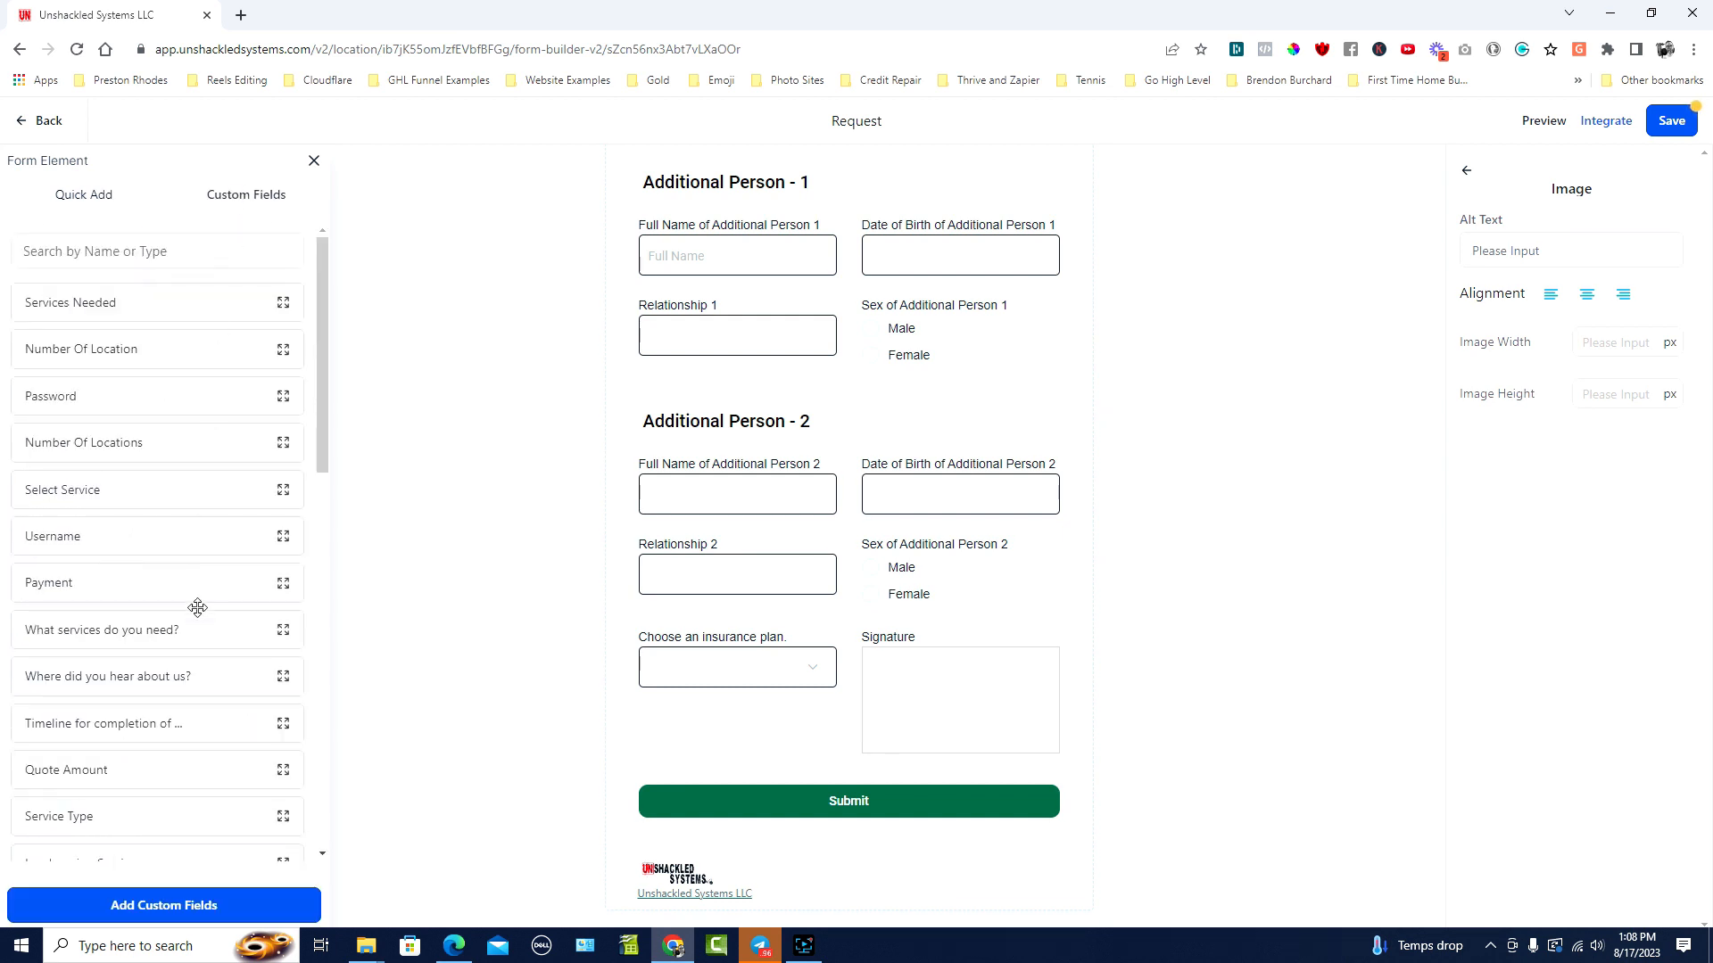
Step: Preview the Single Line and Multi Line types for a new custom field, and close the dialog without creating one
left_click(153, 908)
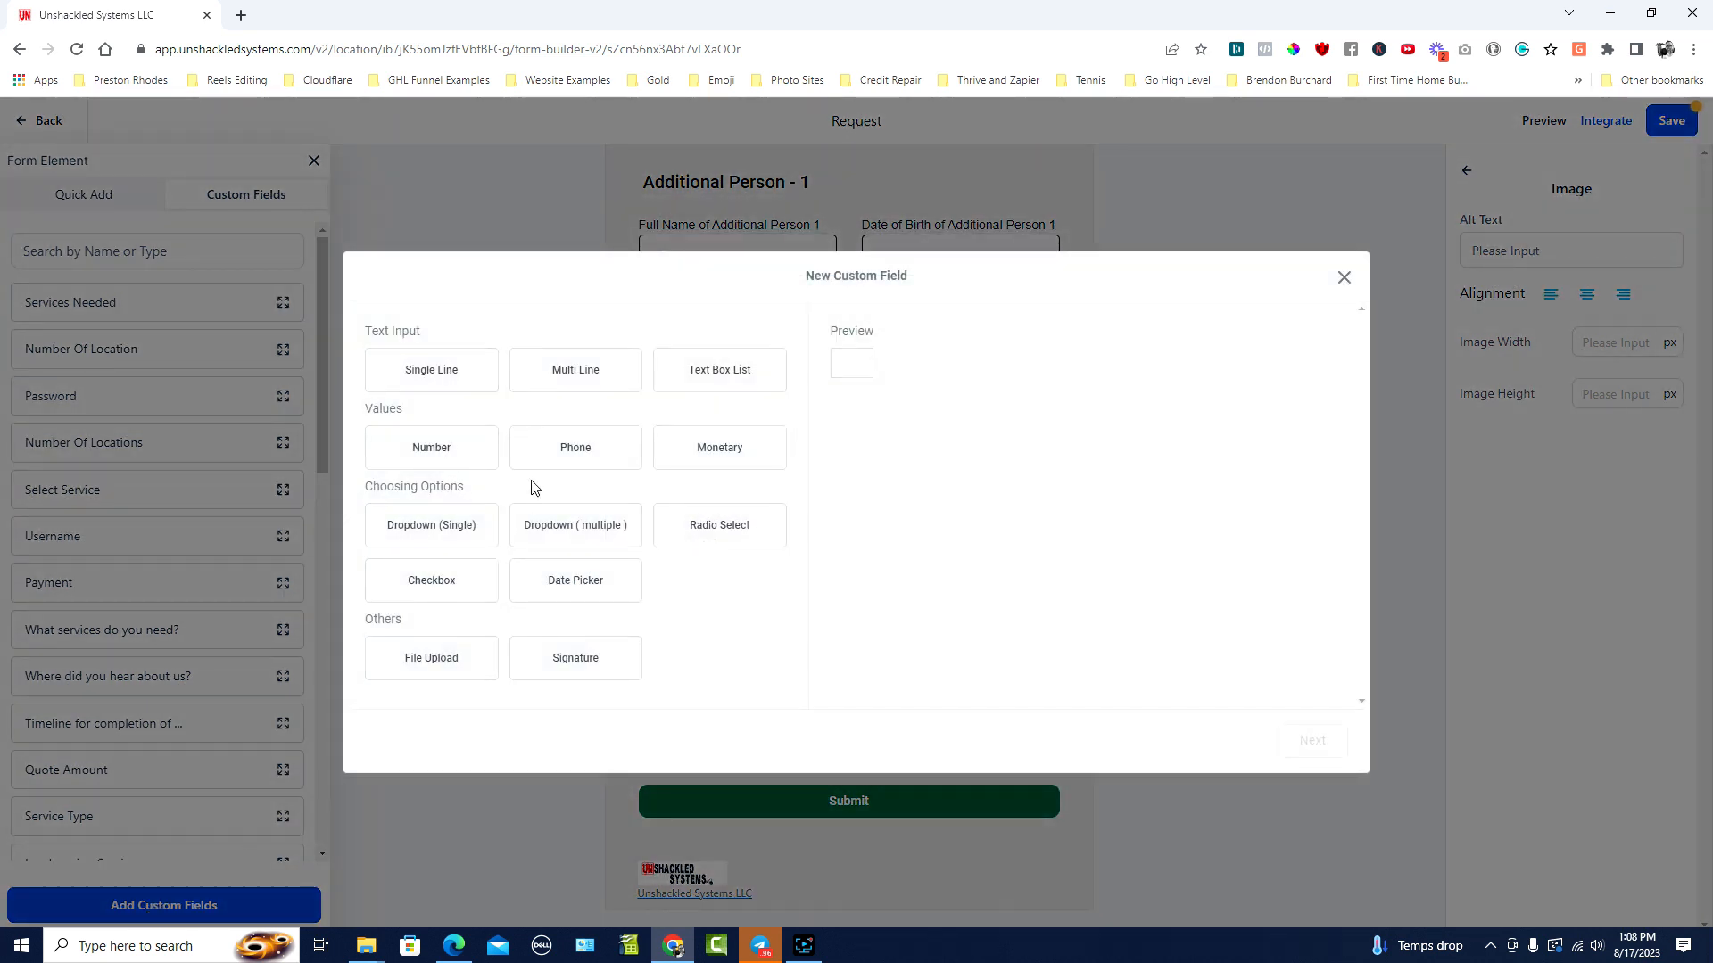
left_click(432, 371)
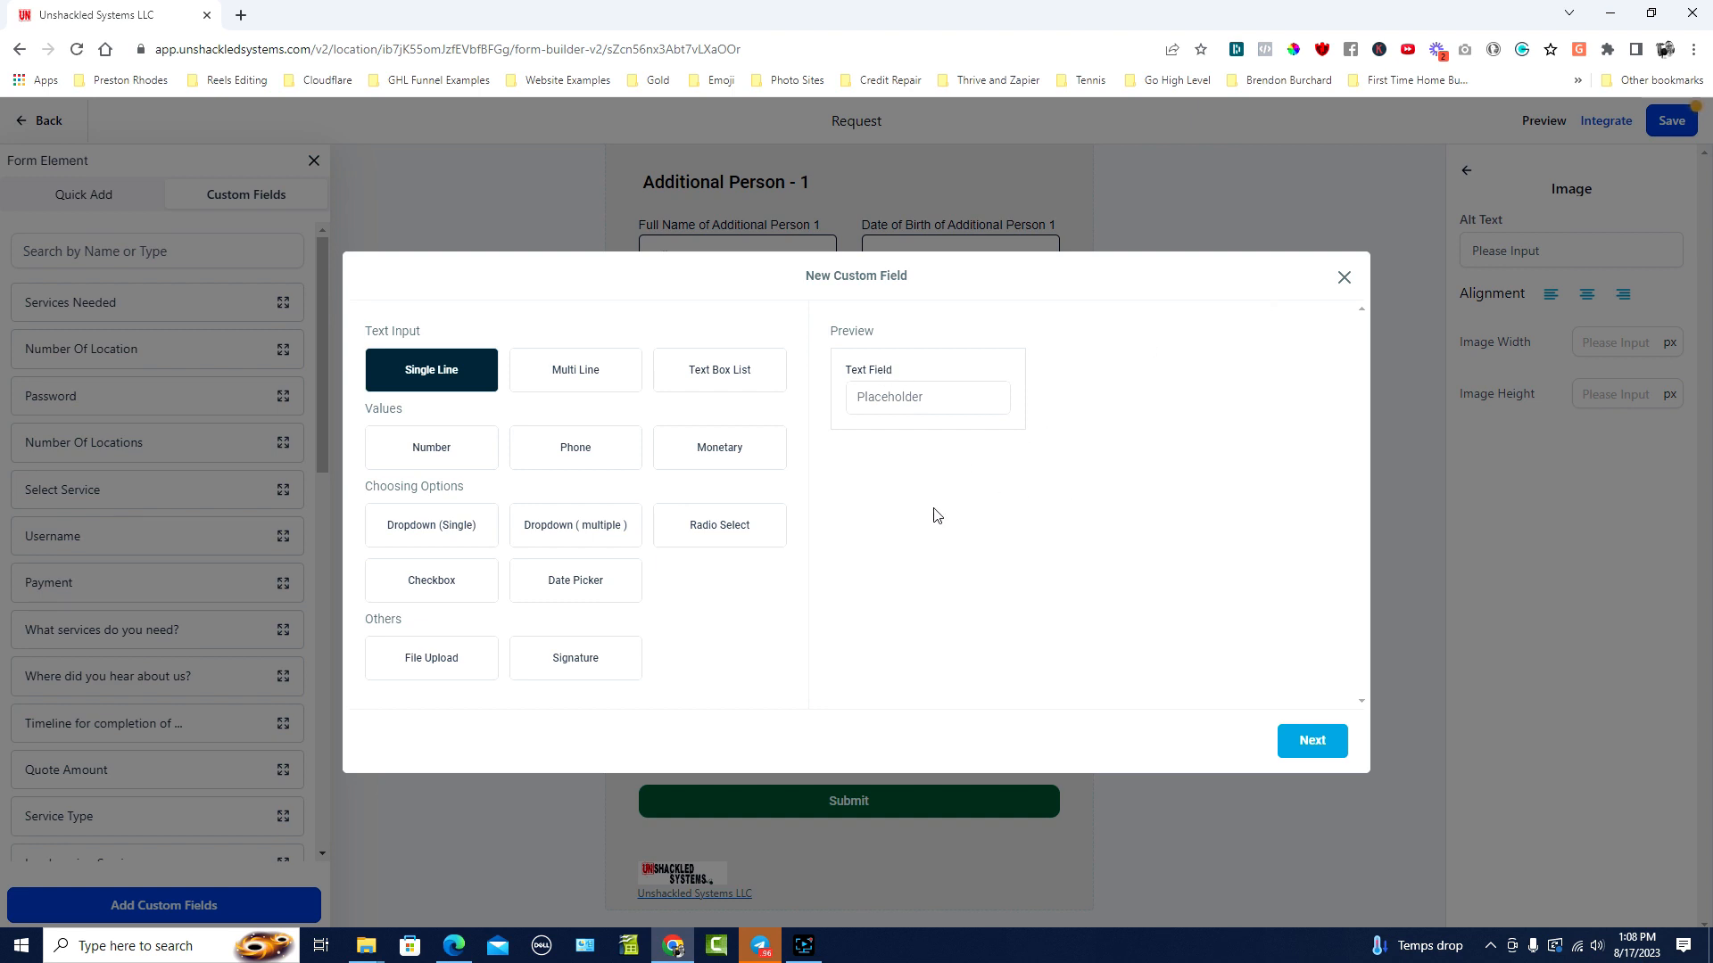
left_click(589, 370)
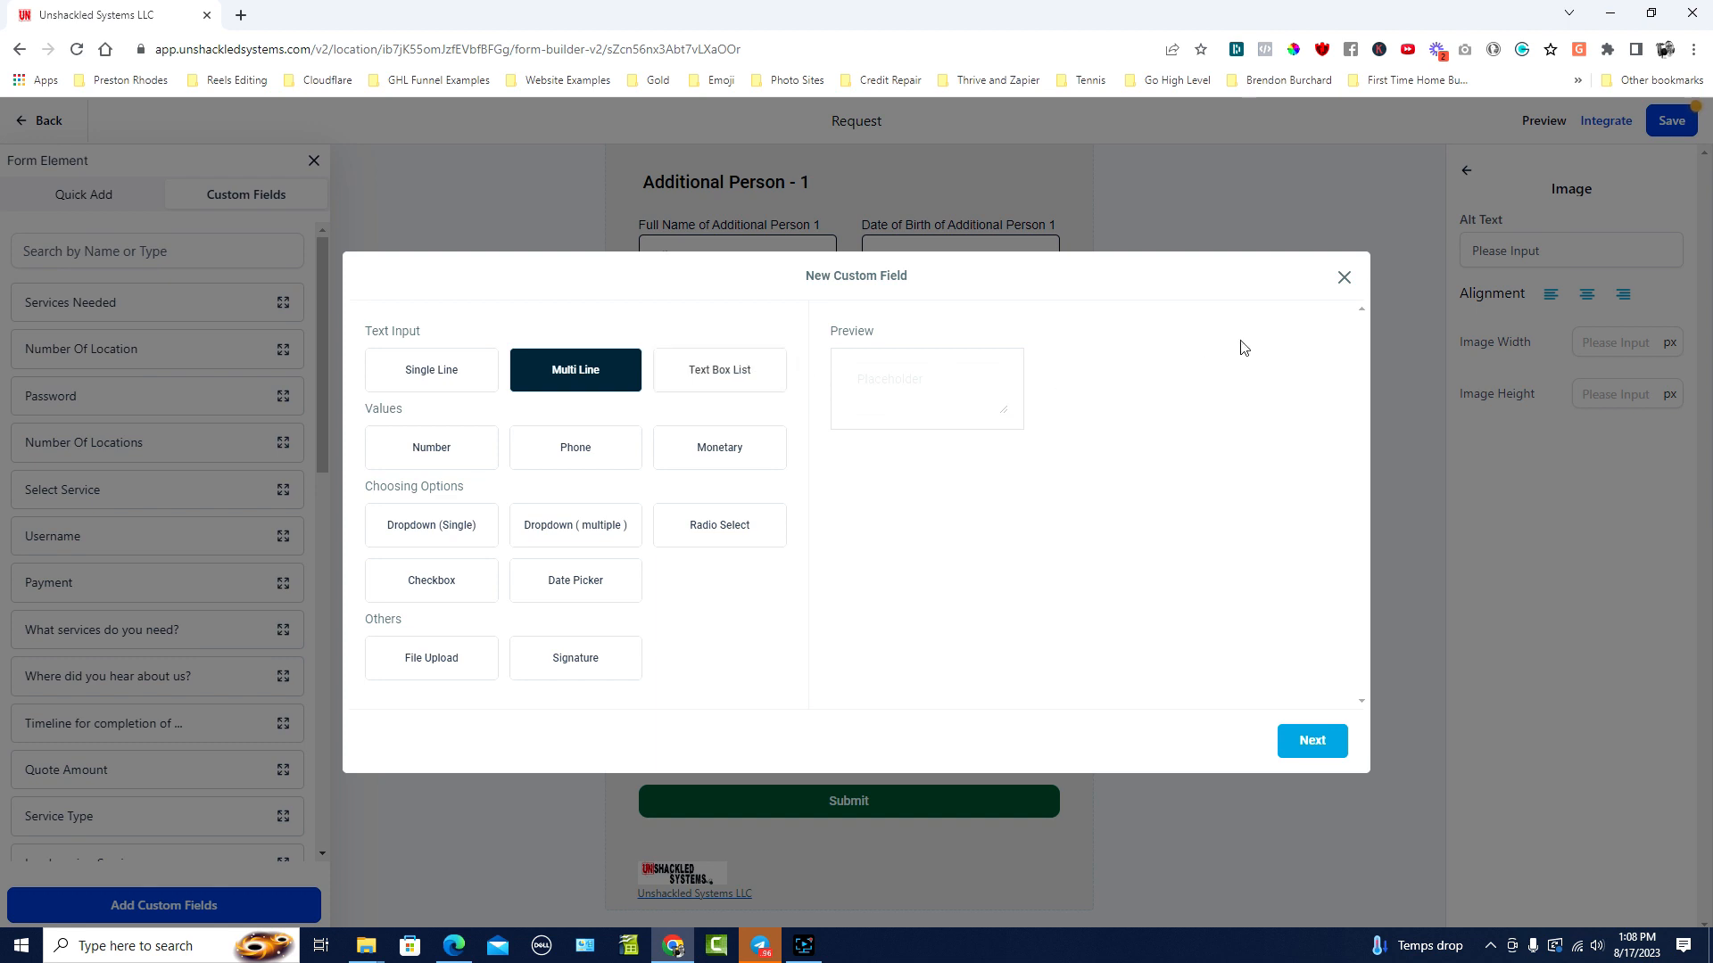
left_click(1344, 281)
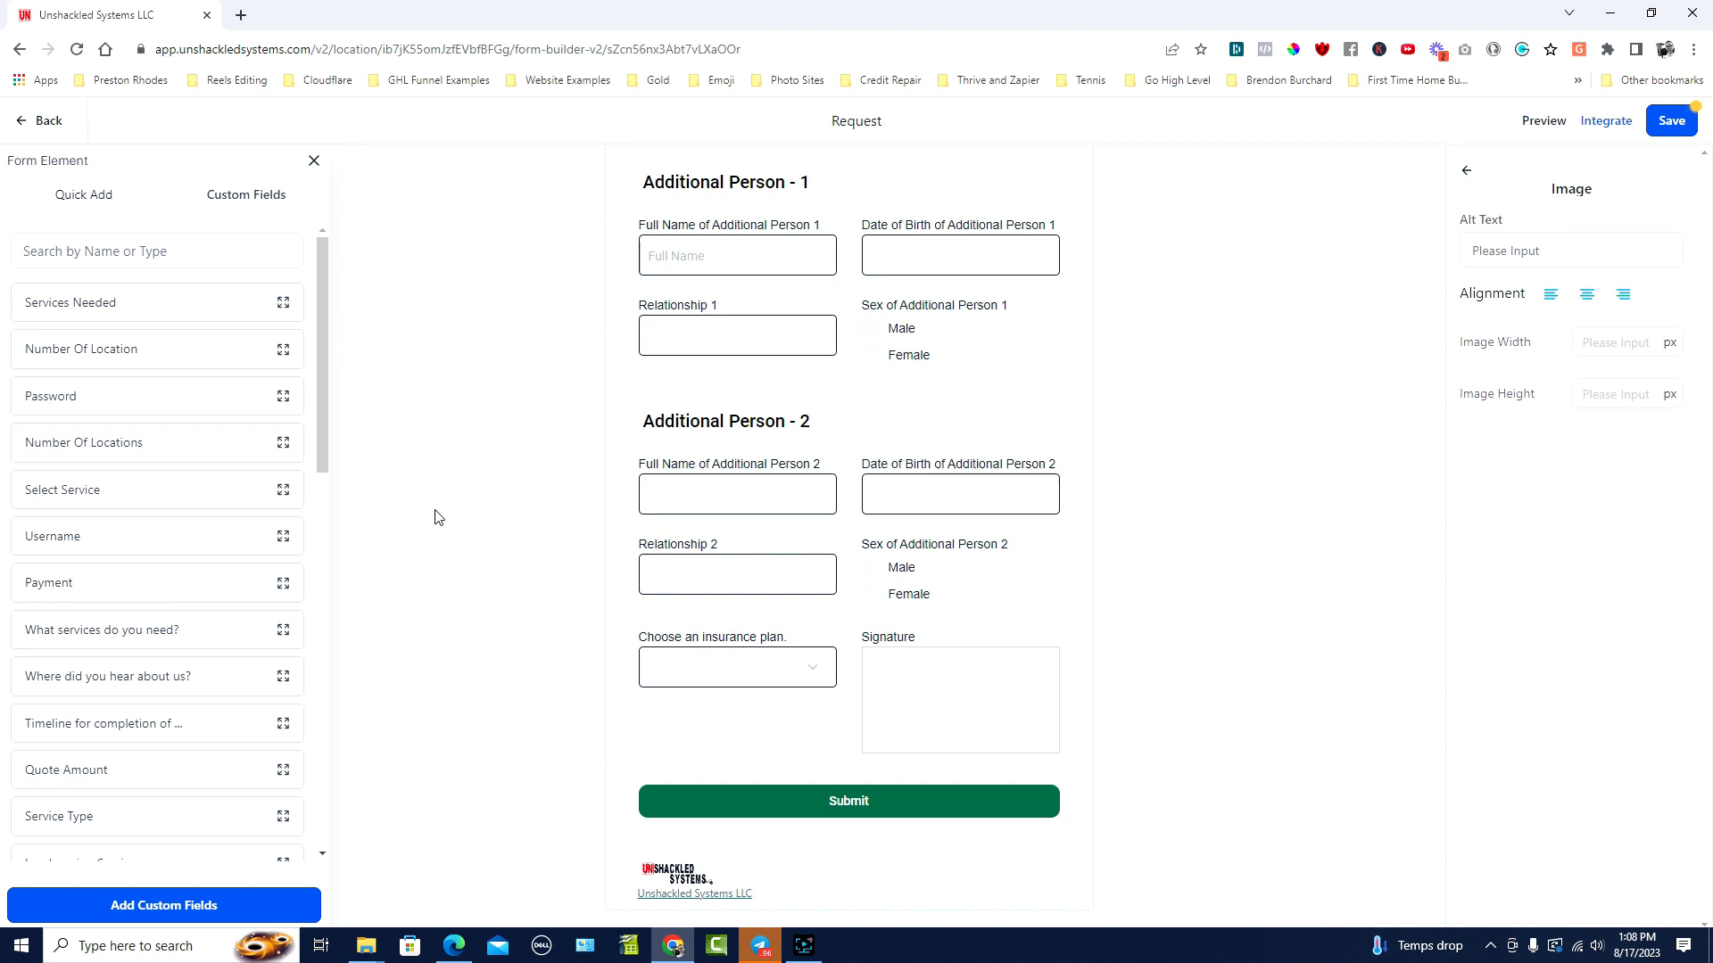
Step: Browse the list of existing custom fields, from Services Needed past Quote Amount and SMS Consent
scroll(247, 430, "down", 3)
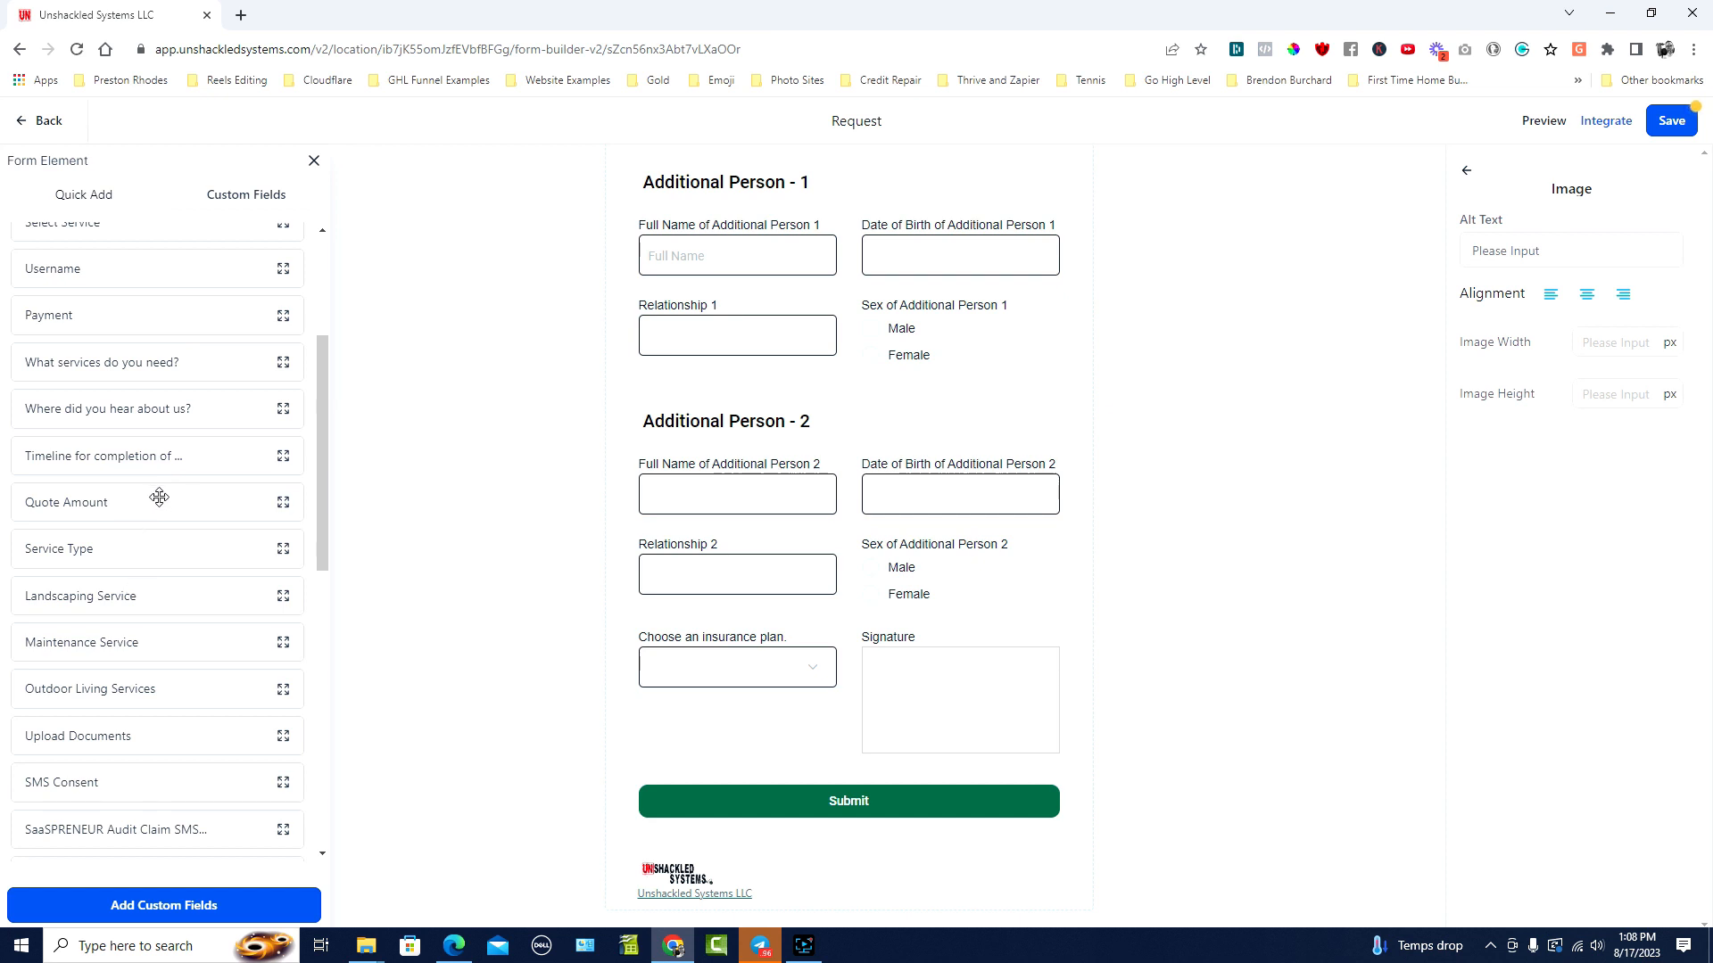
left_click_drag(104, 502, 161, 486)
scroll(141, 654, "down", 4)
scroll(115, 325, "up", 2)
Step: Try a T & C element above the Submit button, view its settings, and delete it again
left_click(103, 200)
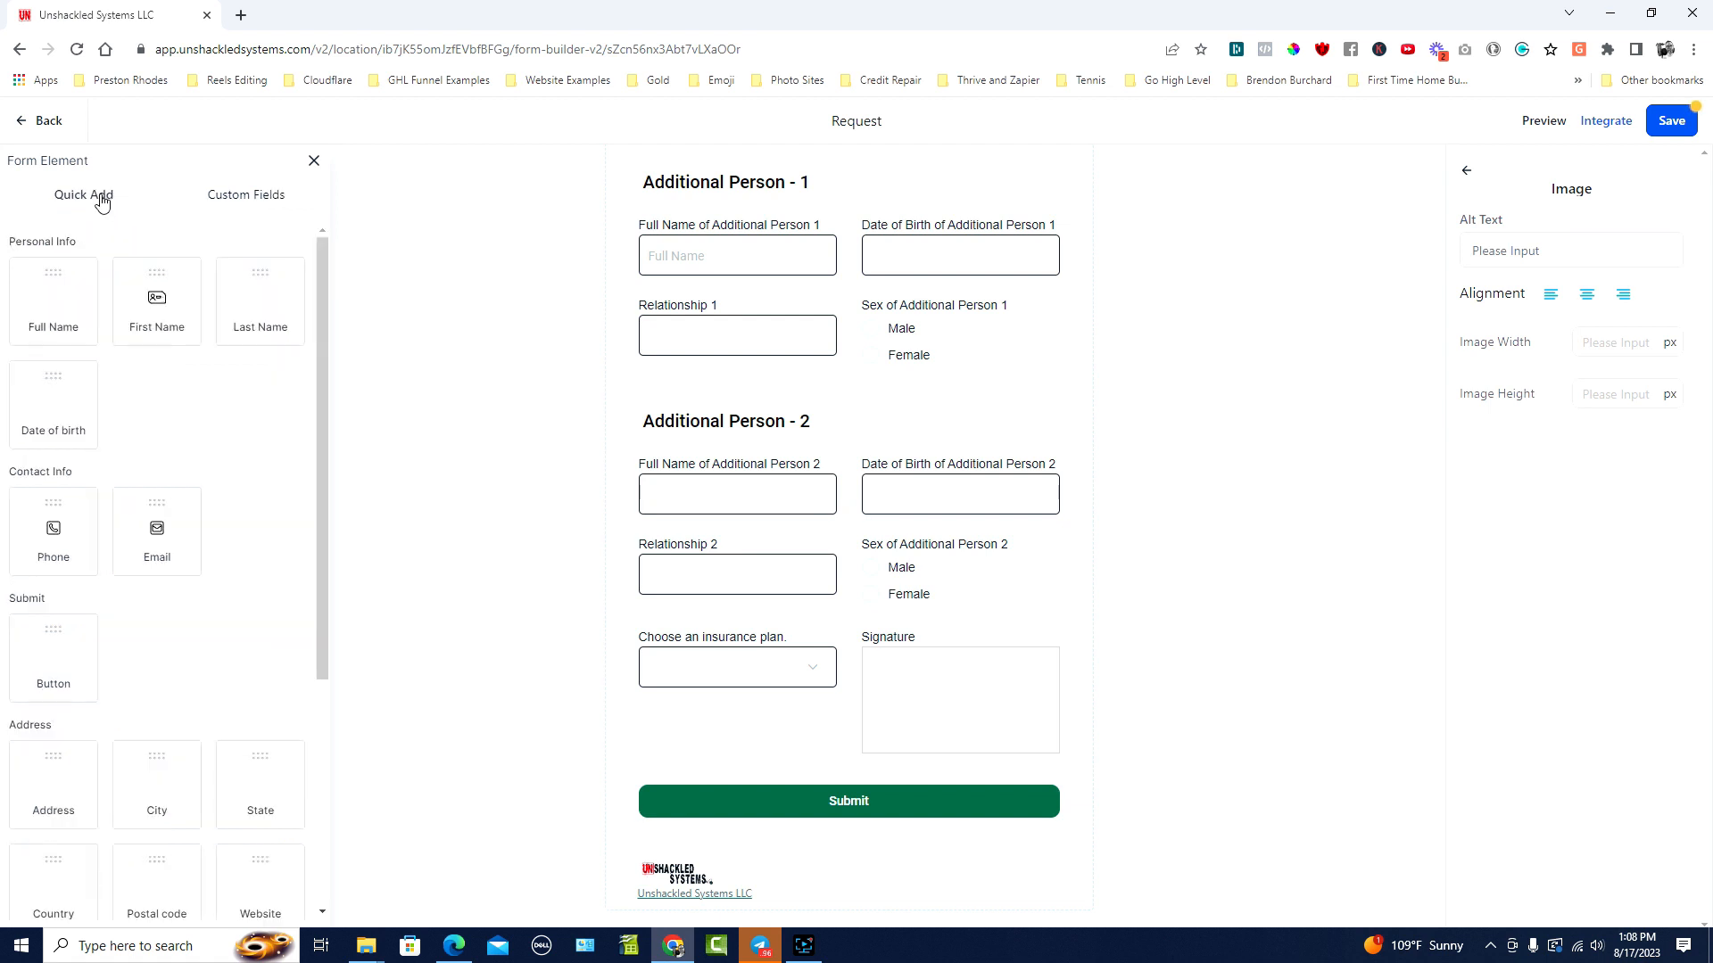
scroll(223, 357, "down", 4)
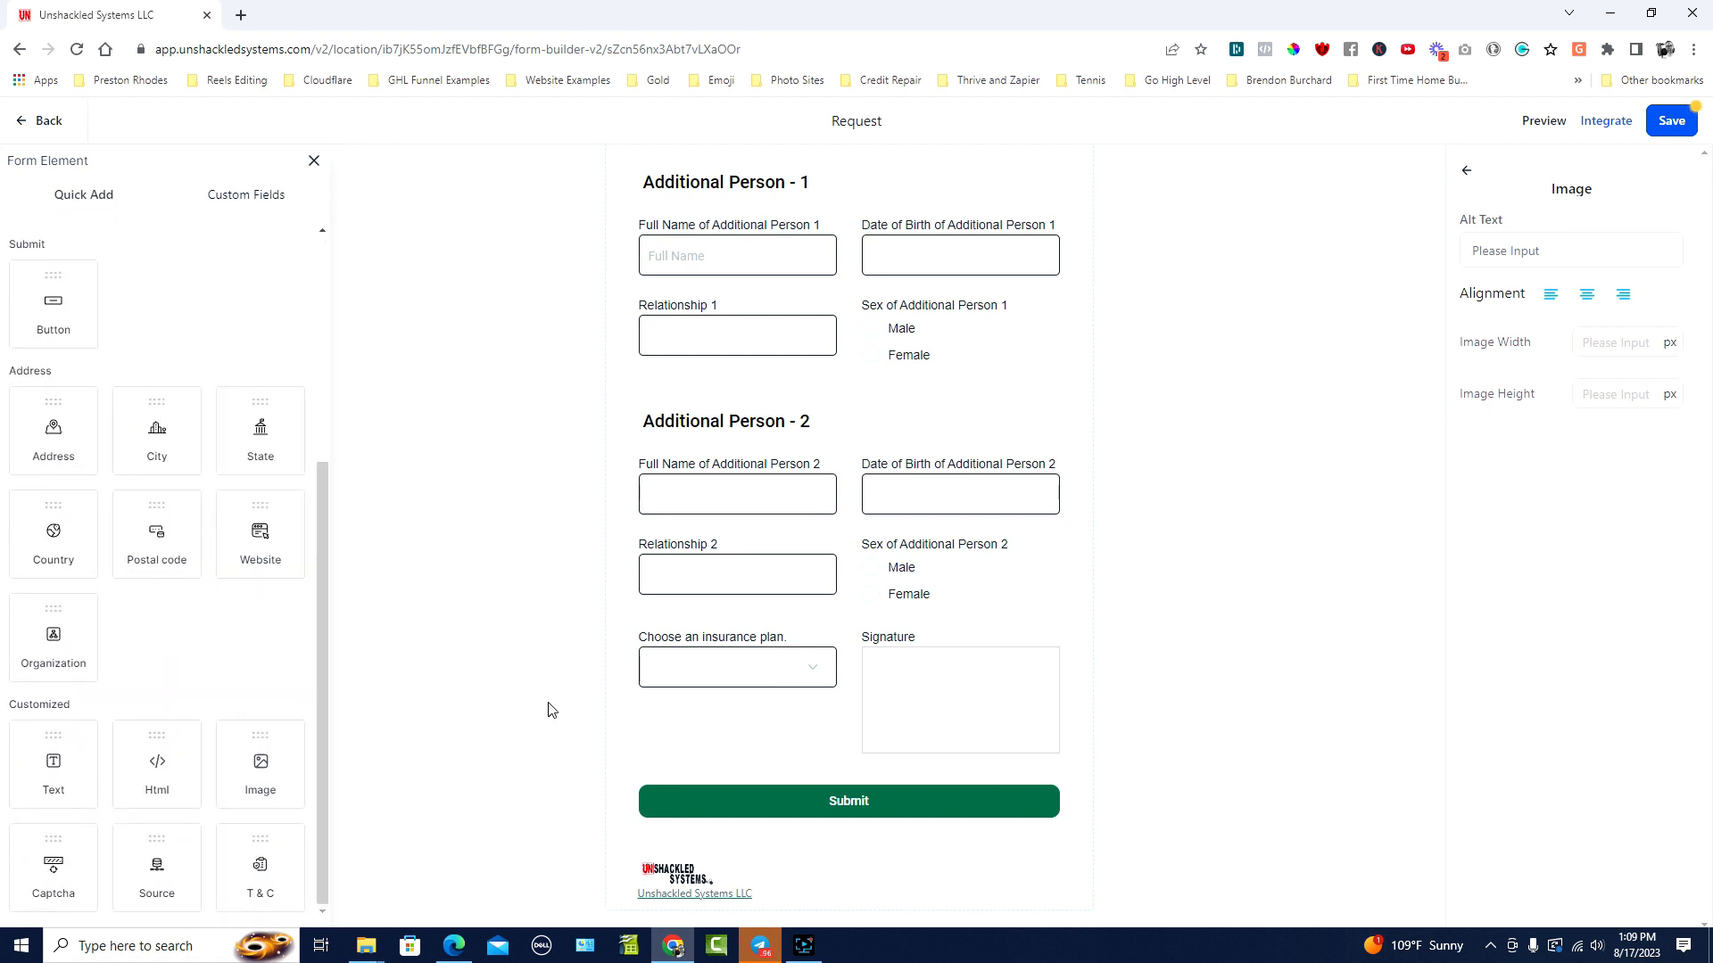
mouse_move(258, 867)
left_mouse_down()
mouse_move(306, 872)
mouse_move(772, 763)
mouse_move(791, 806)
mouse_move(776, 871)
mouse_move(796, 843)
left_mouse_up()
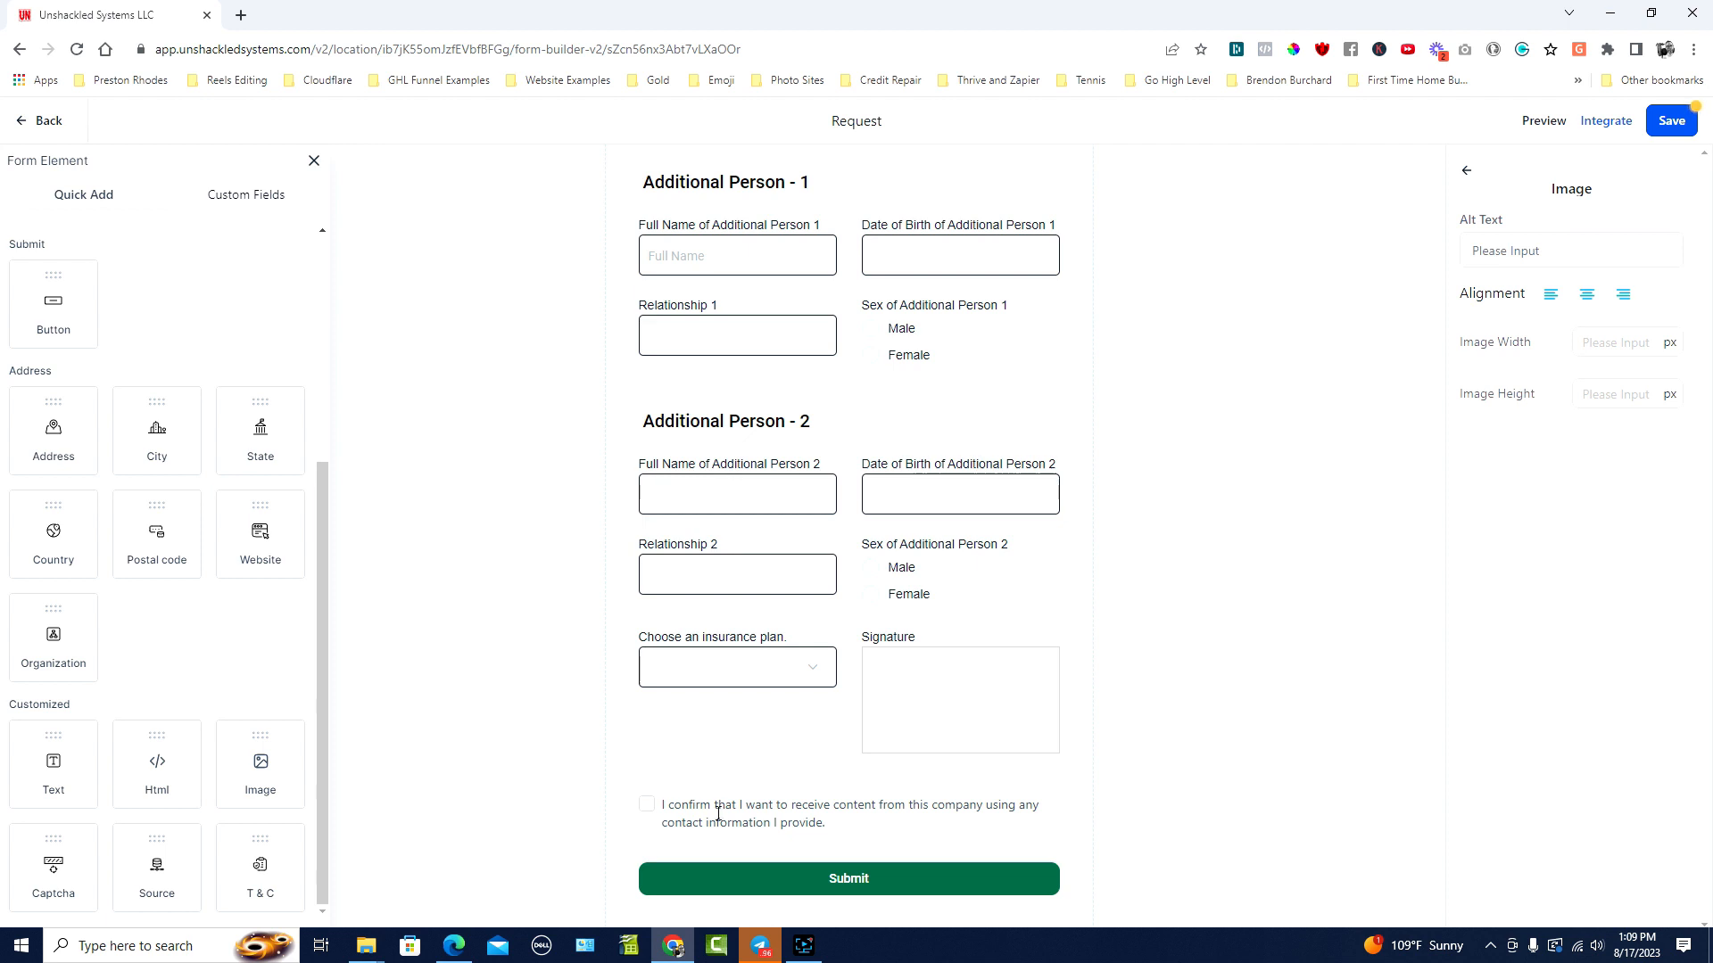
left_click(777, 816)
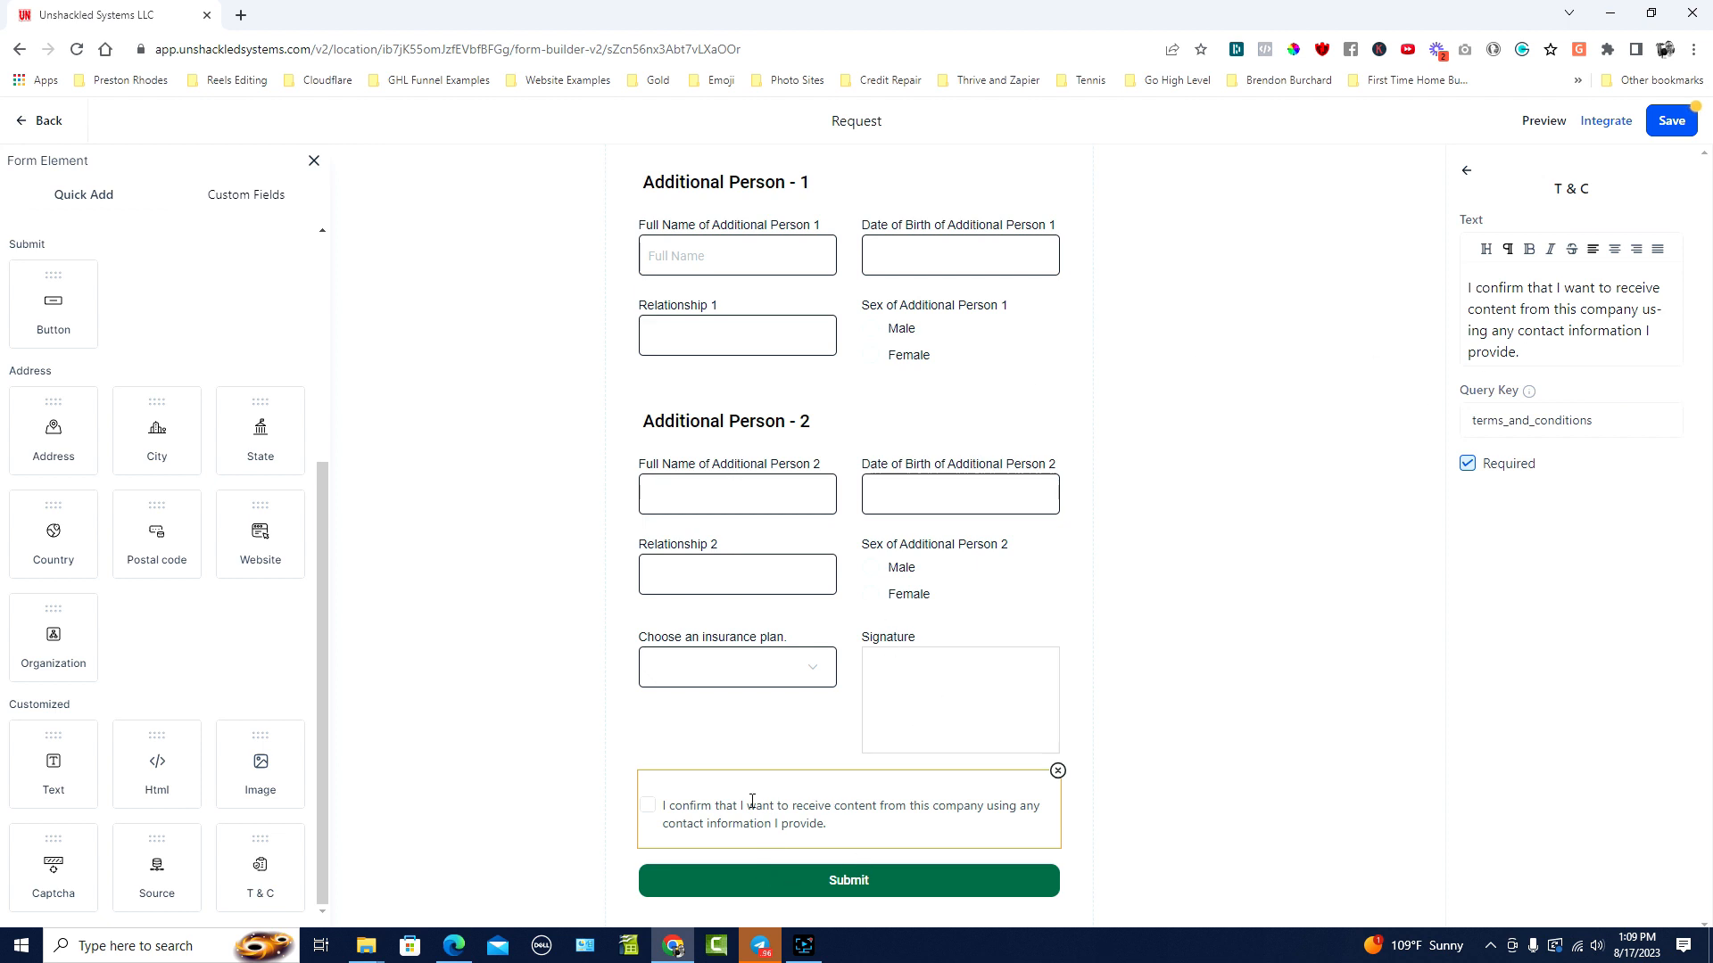
left_click(1057, 770)
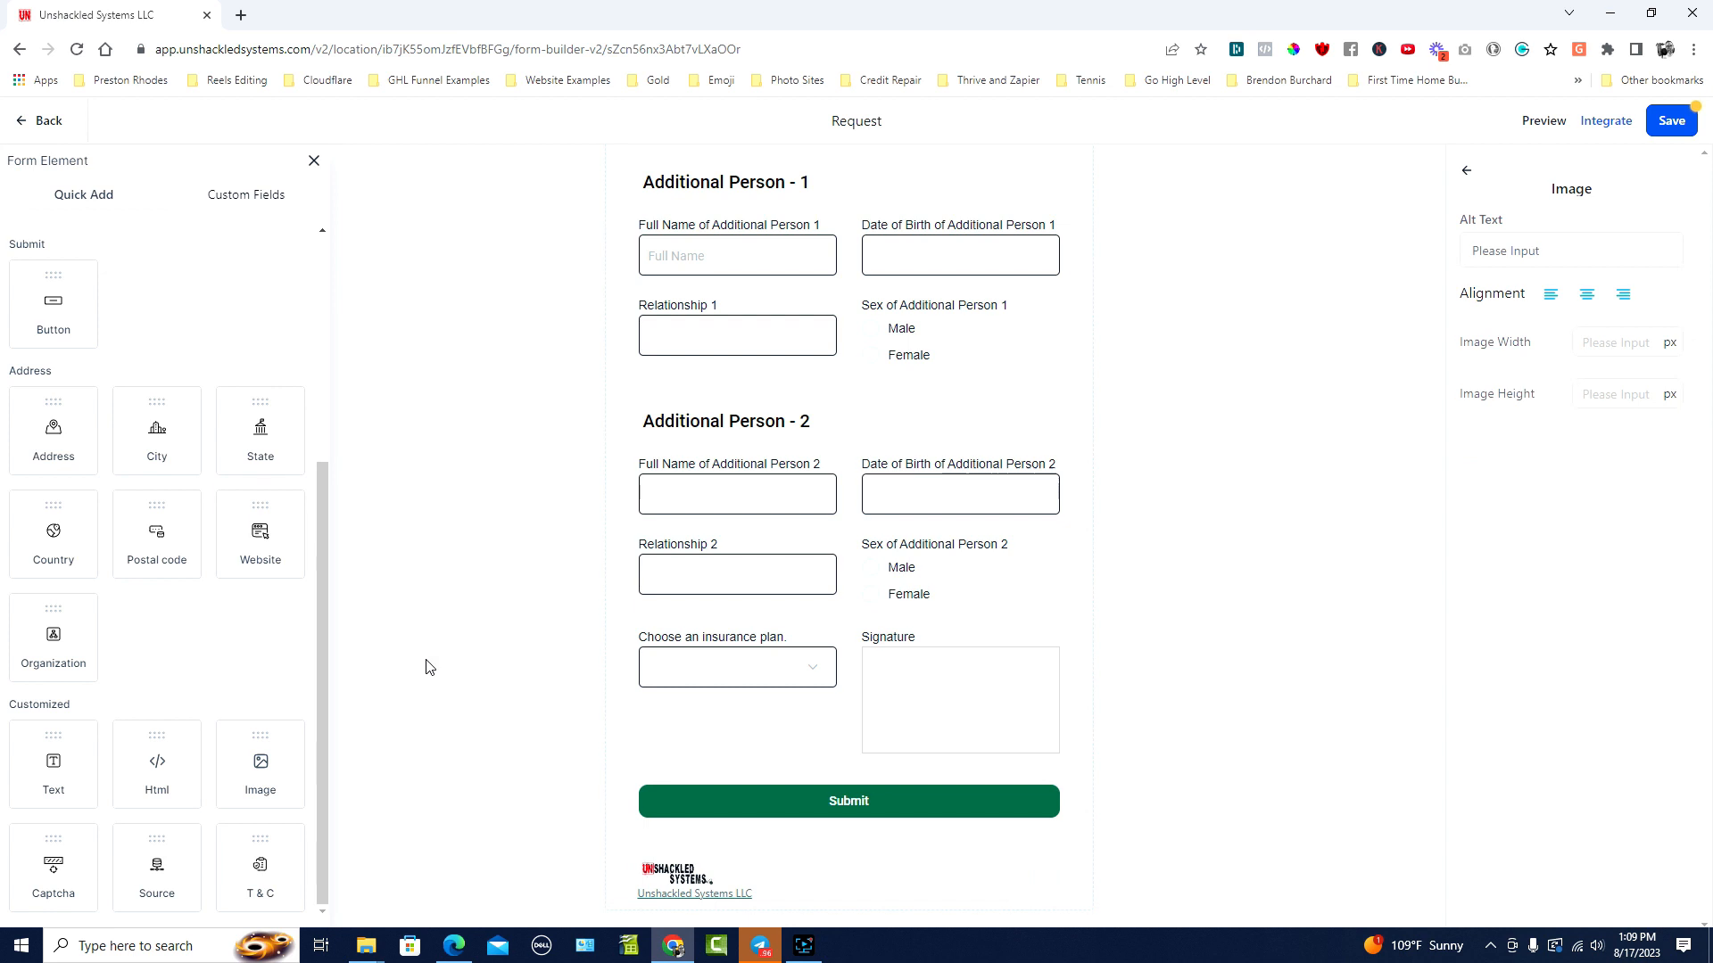
Step: Add a Captcha element between the insurance plan and signature fields and the Submit button
left_click_drag(57, 867, 859, 830)
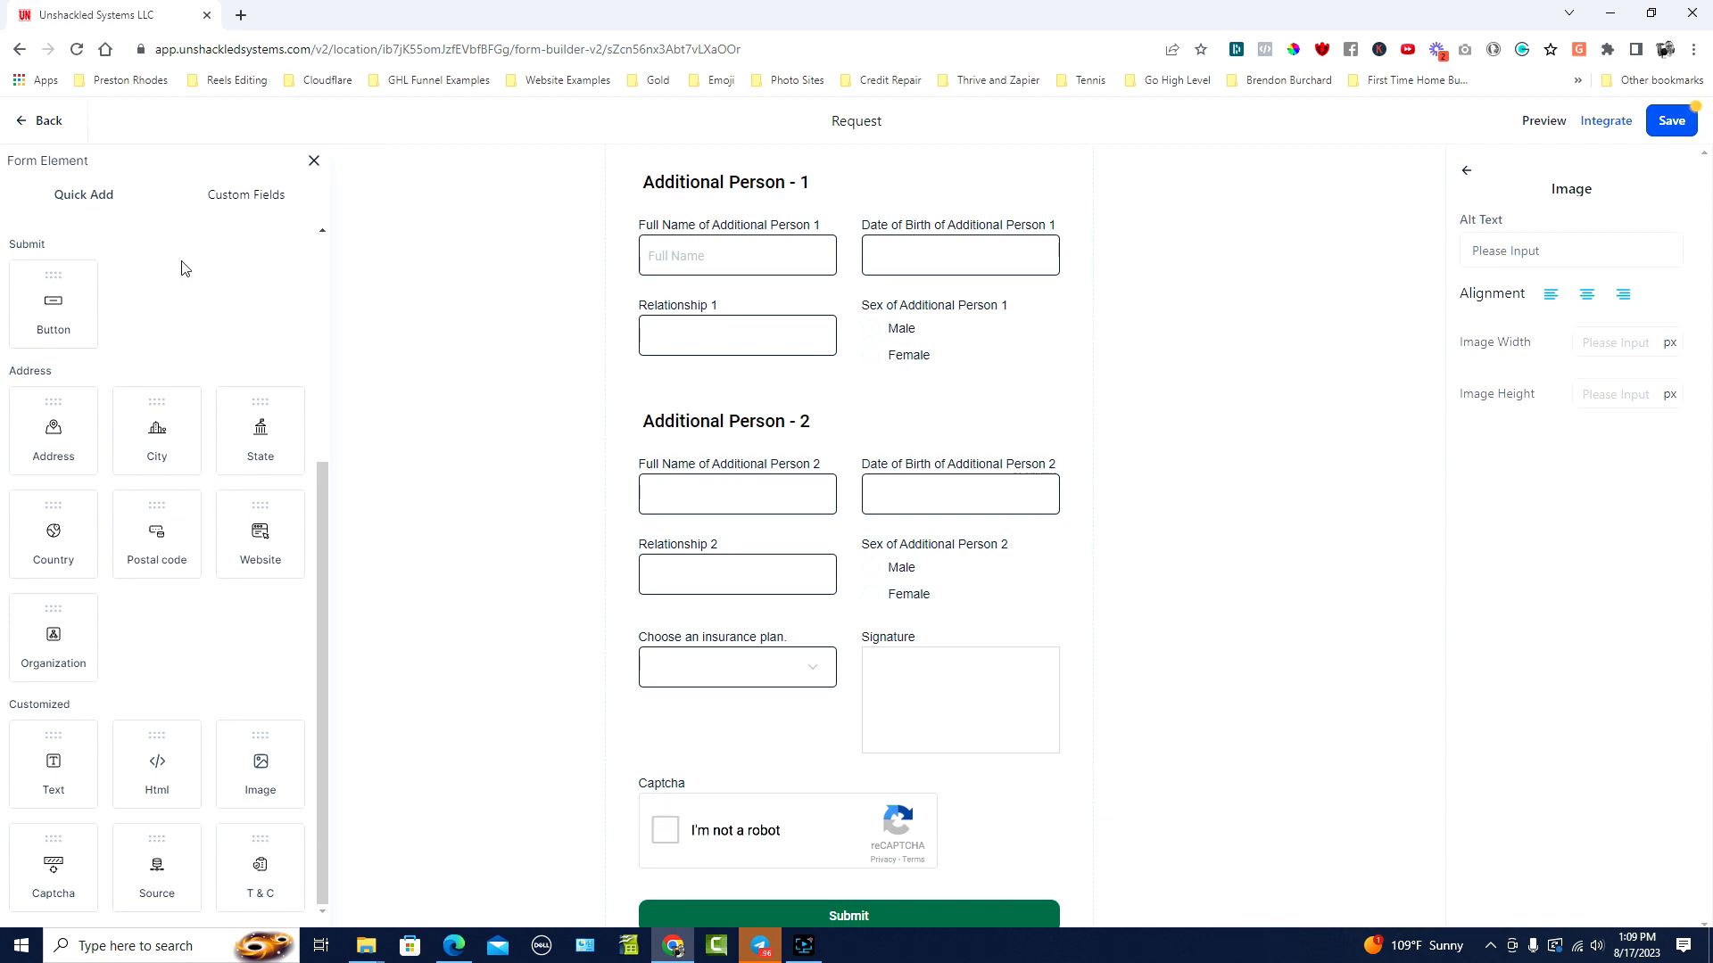
Step: Look over the option, file upload and signature types for a new custom field, and dismiss the dialog
double_click(220, 196)
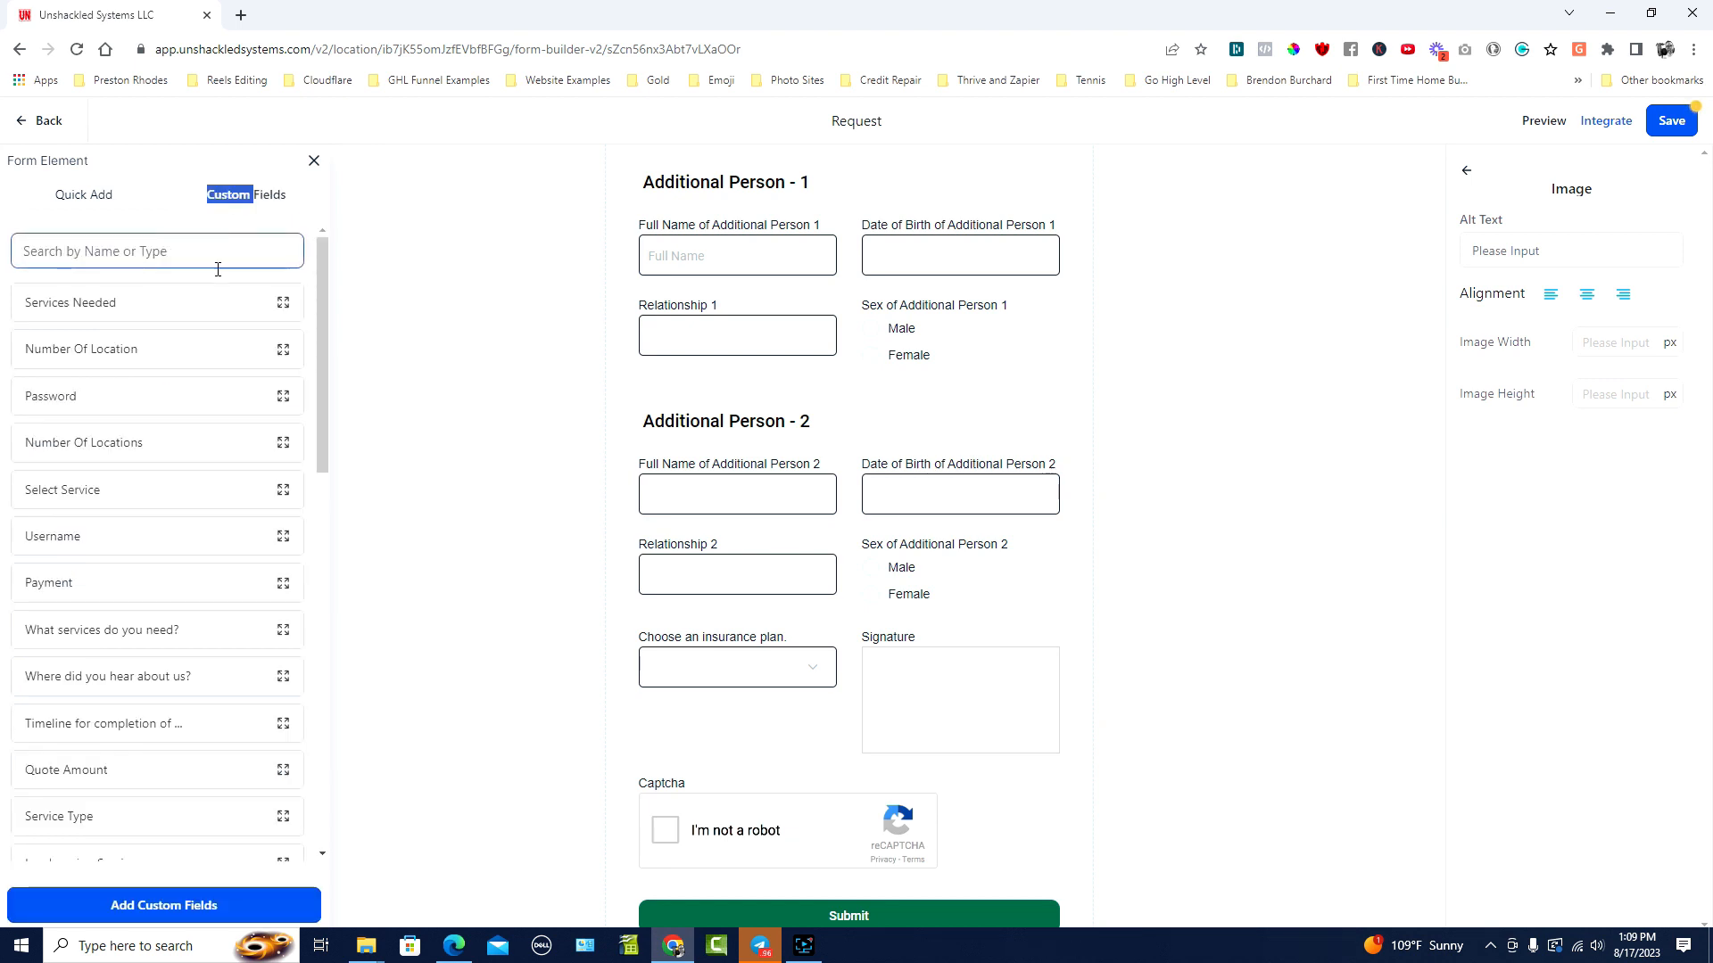
left_click(118, 919)
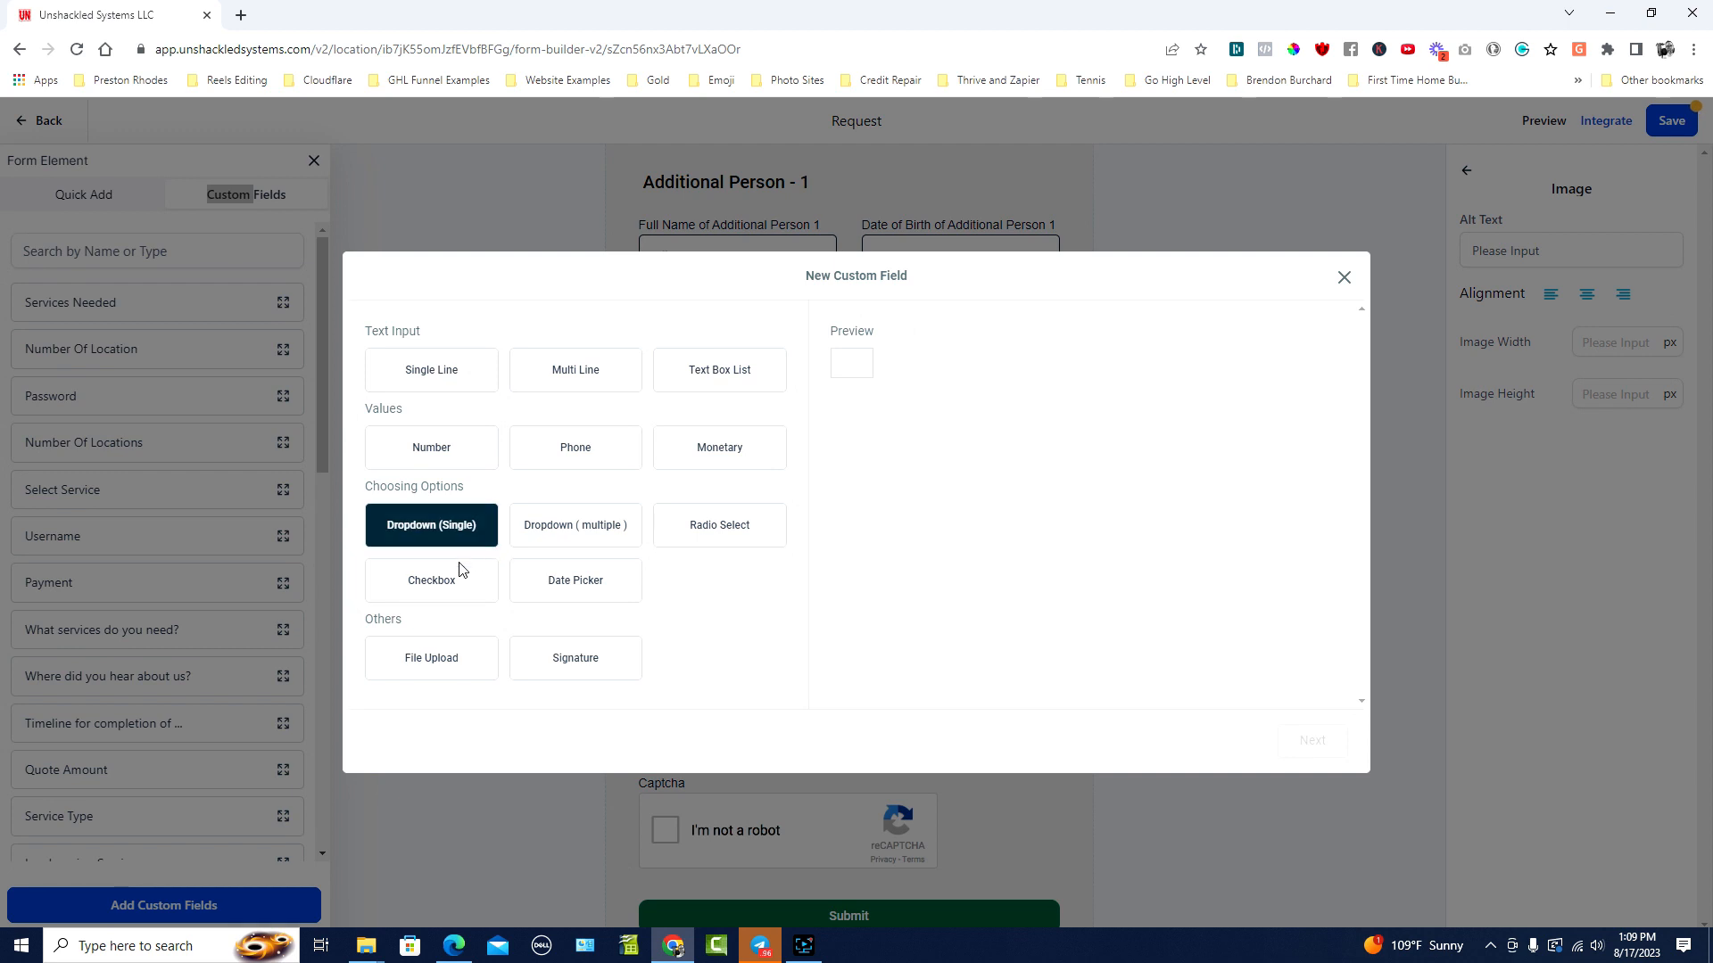
left_click(610, 660)
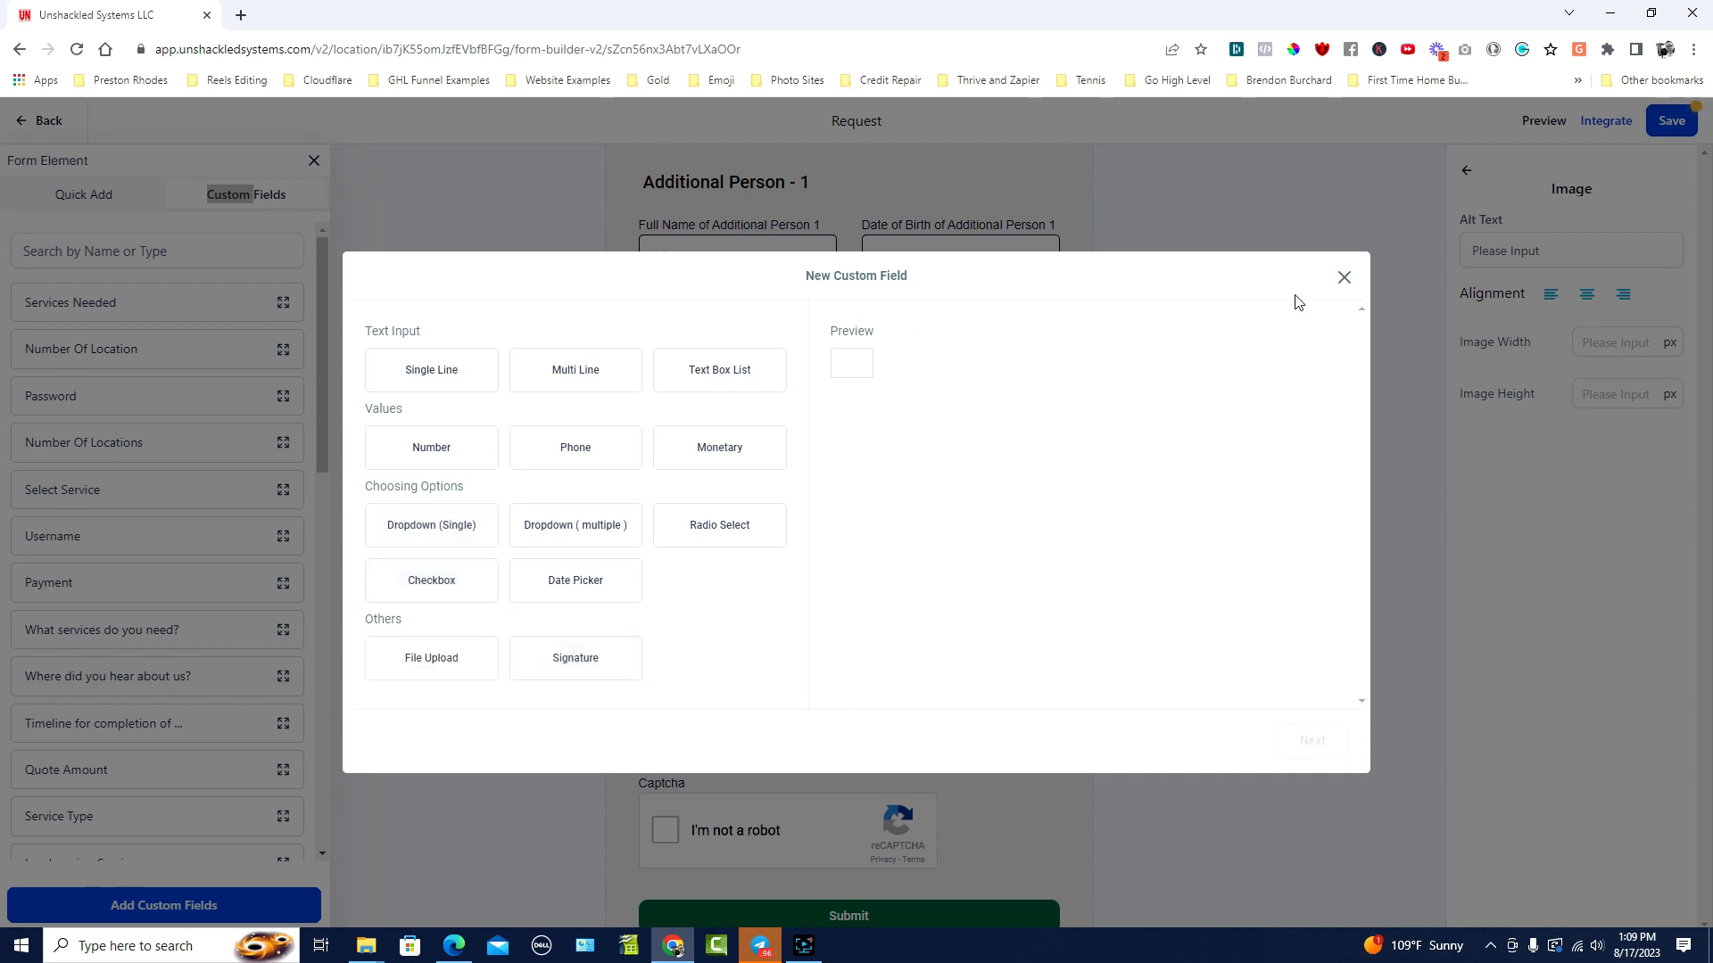
left_click(1346, 282)
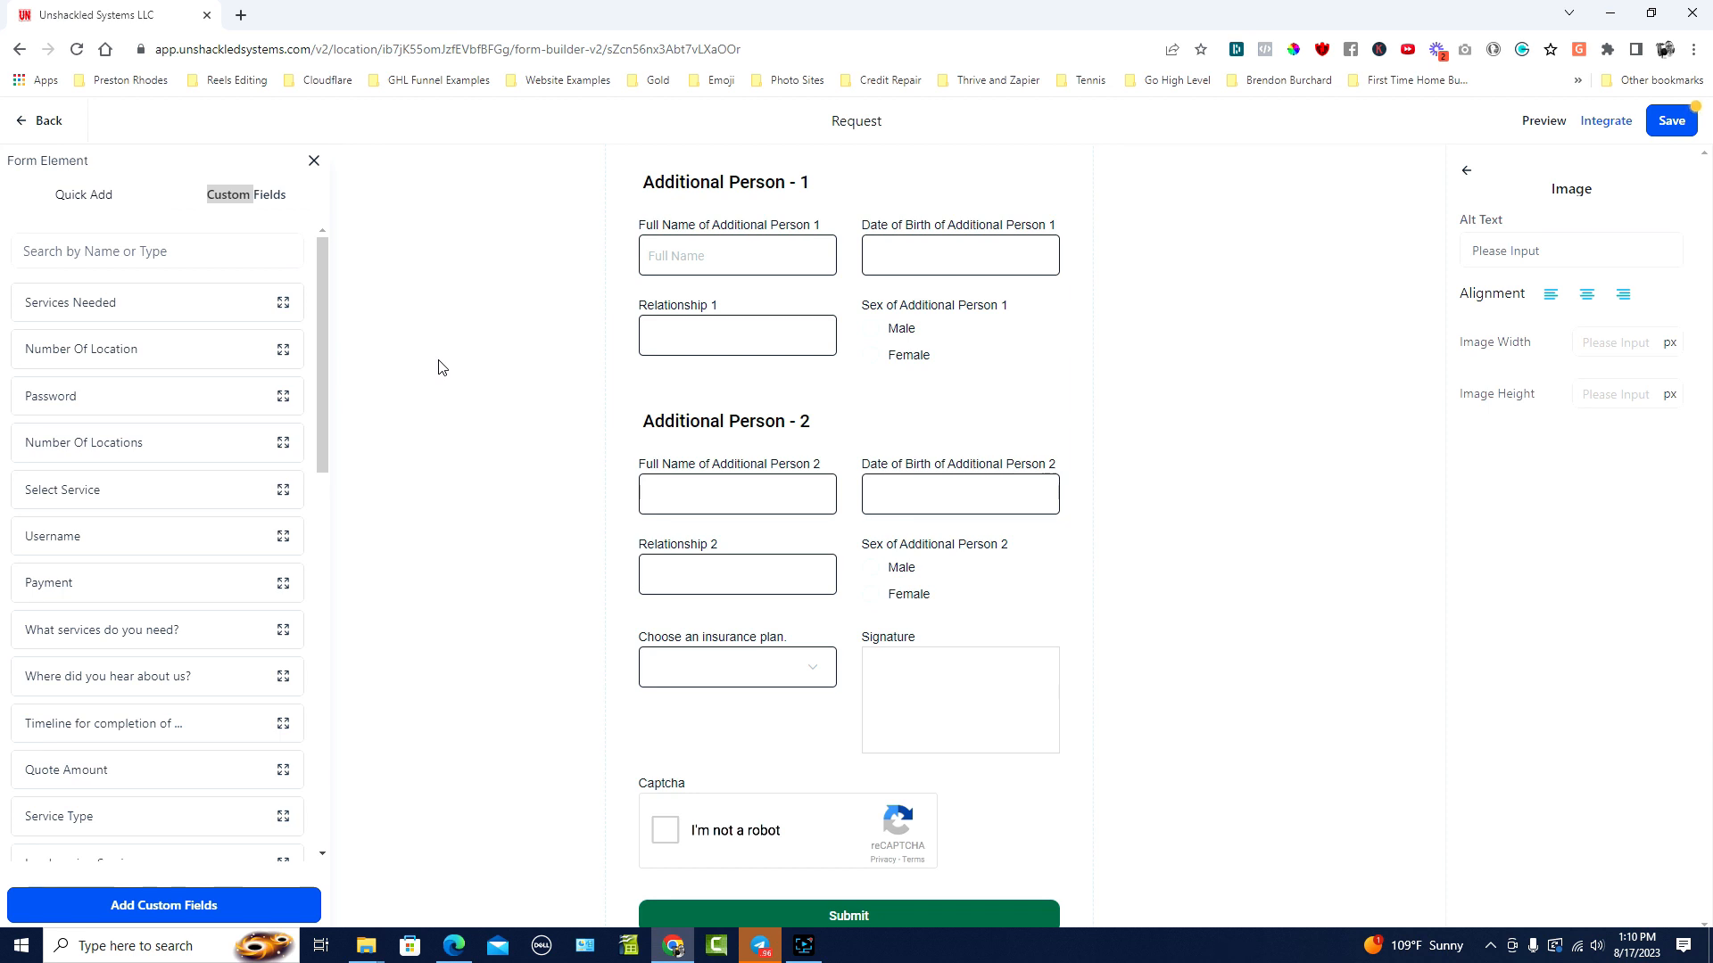
Step: Examine the form's style settings, from layout and form style through field style to the label options
left_click(1374, 202)
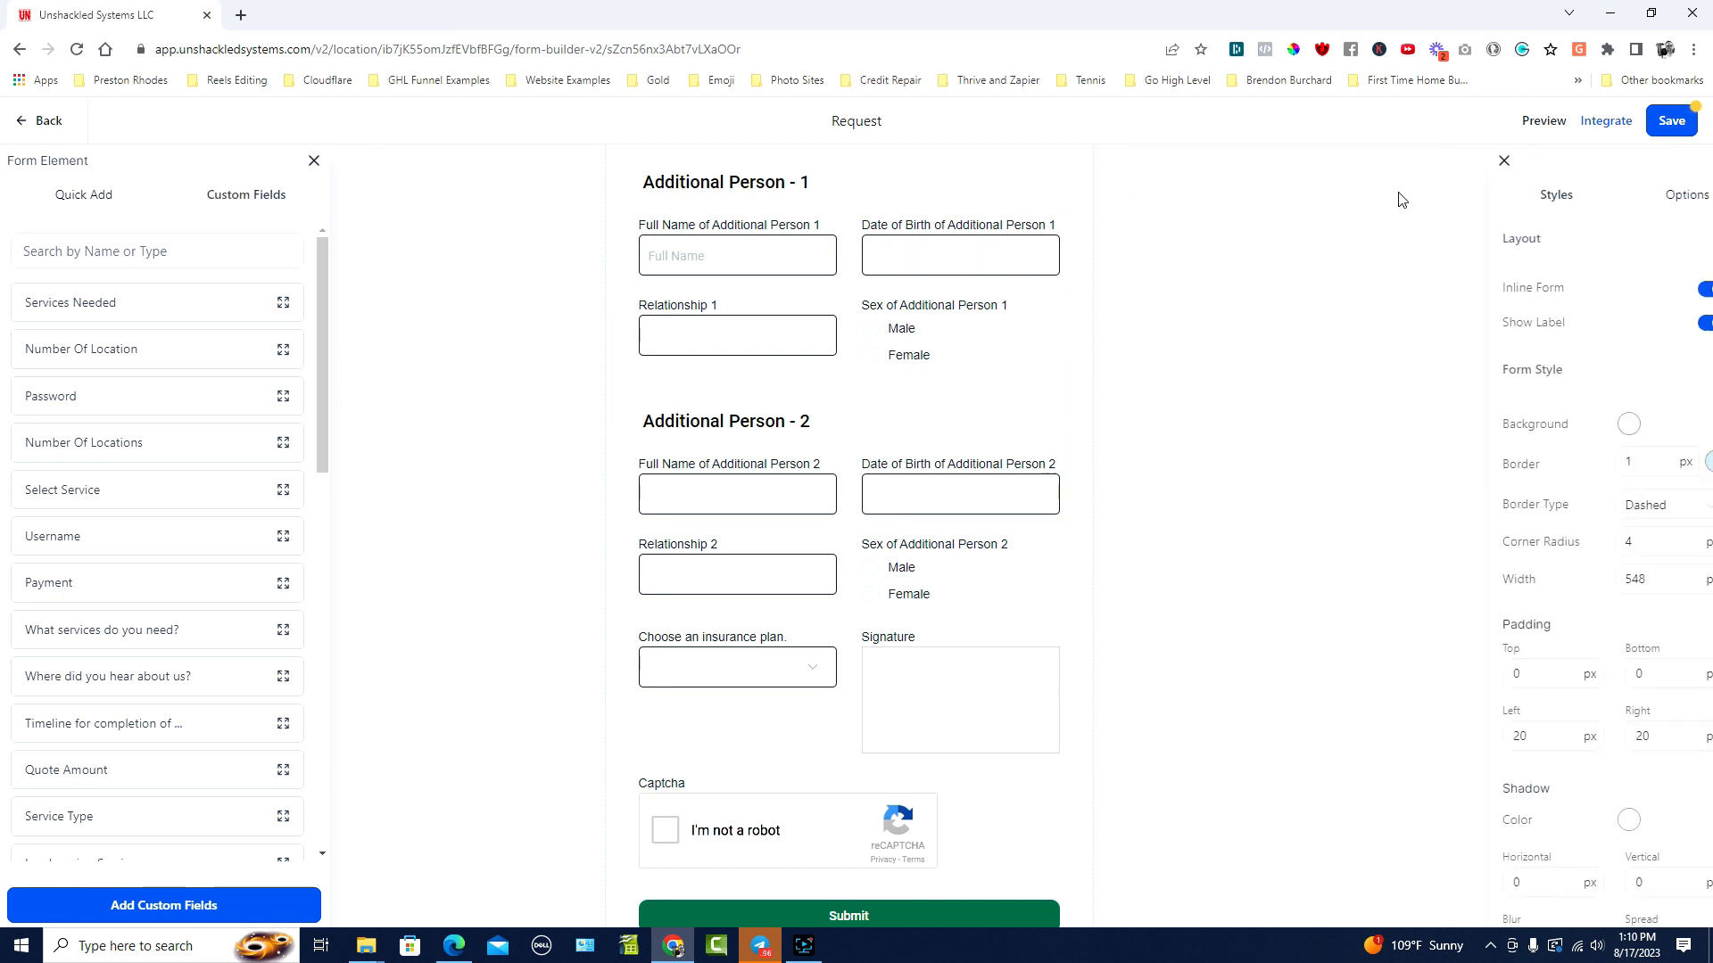
scroll(892, 317, "up", 15)
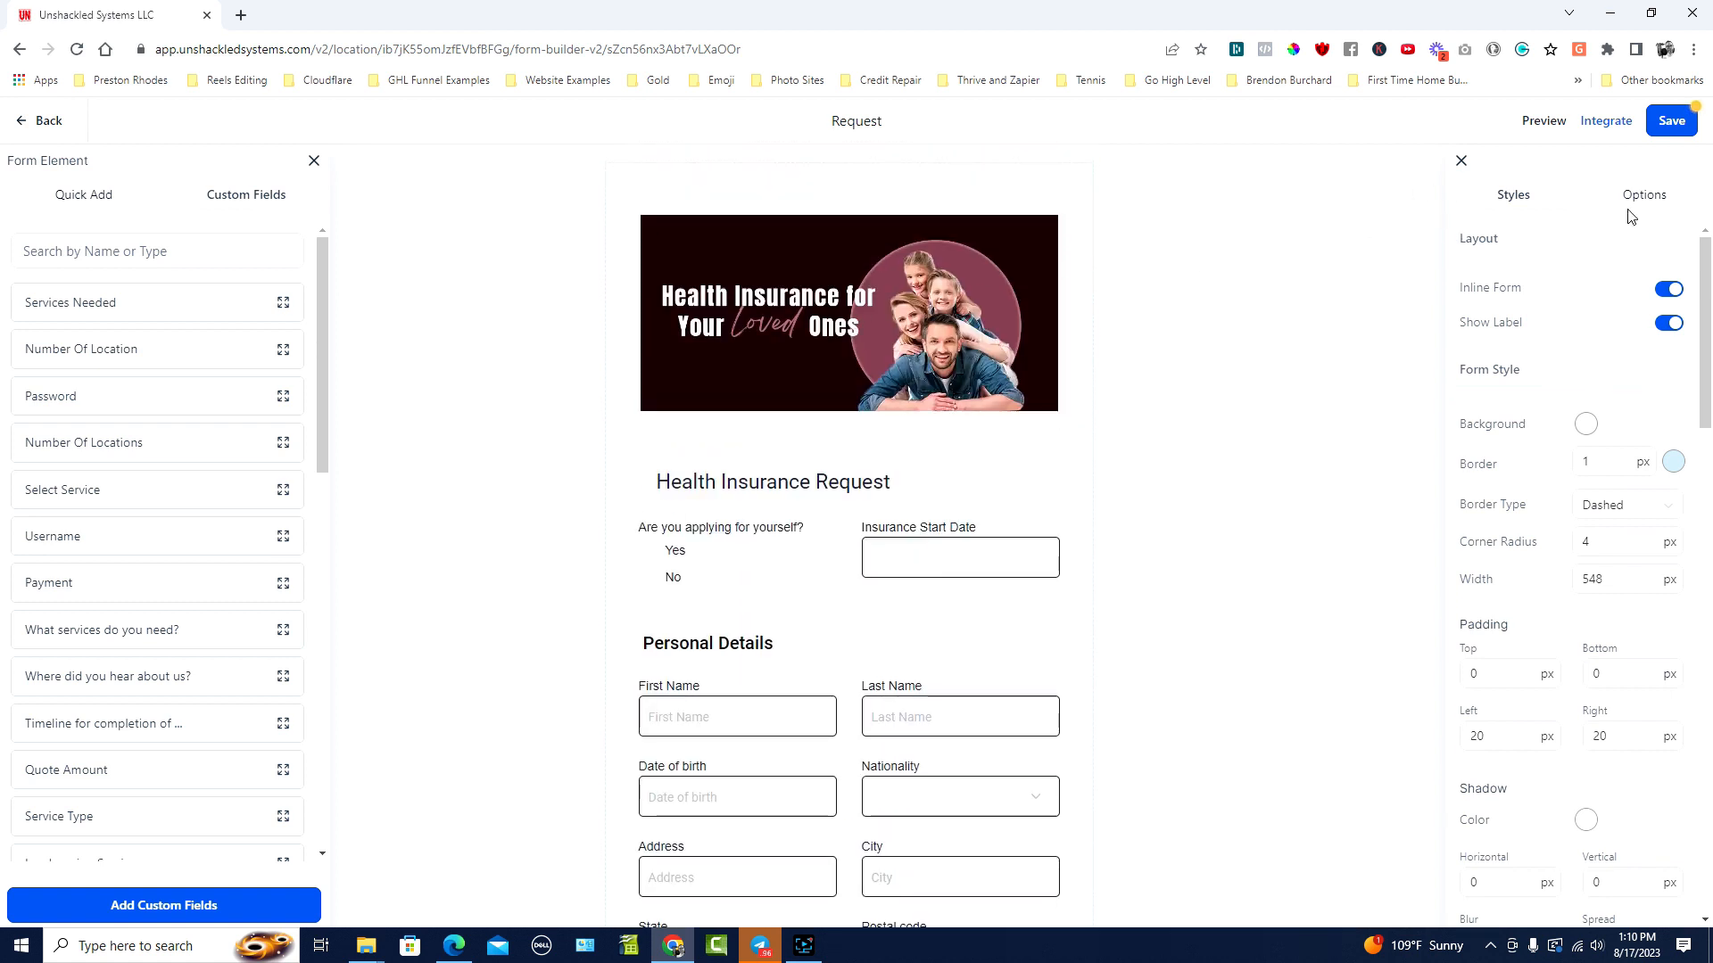
scroll(1569, 320, "down", 3)
left_click(1621, 275)
scroll(1585, 446, "down", 4)
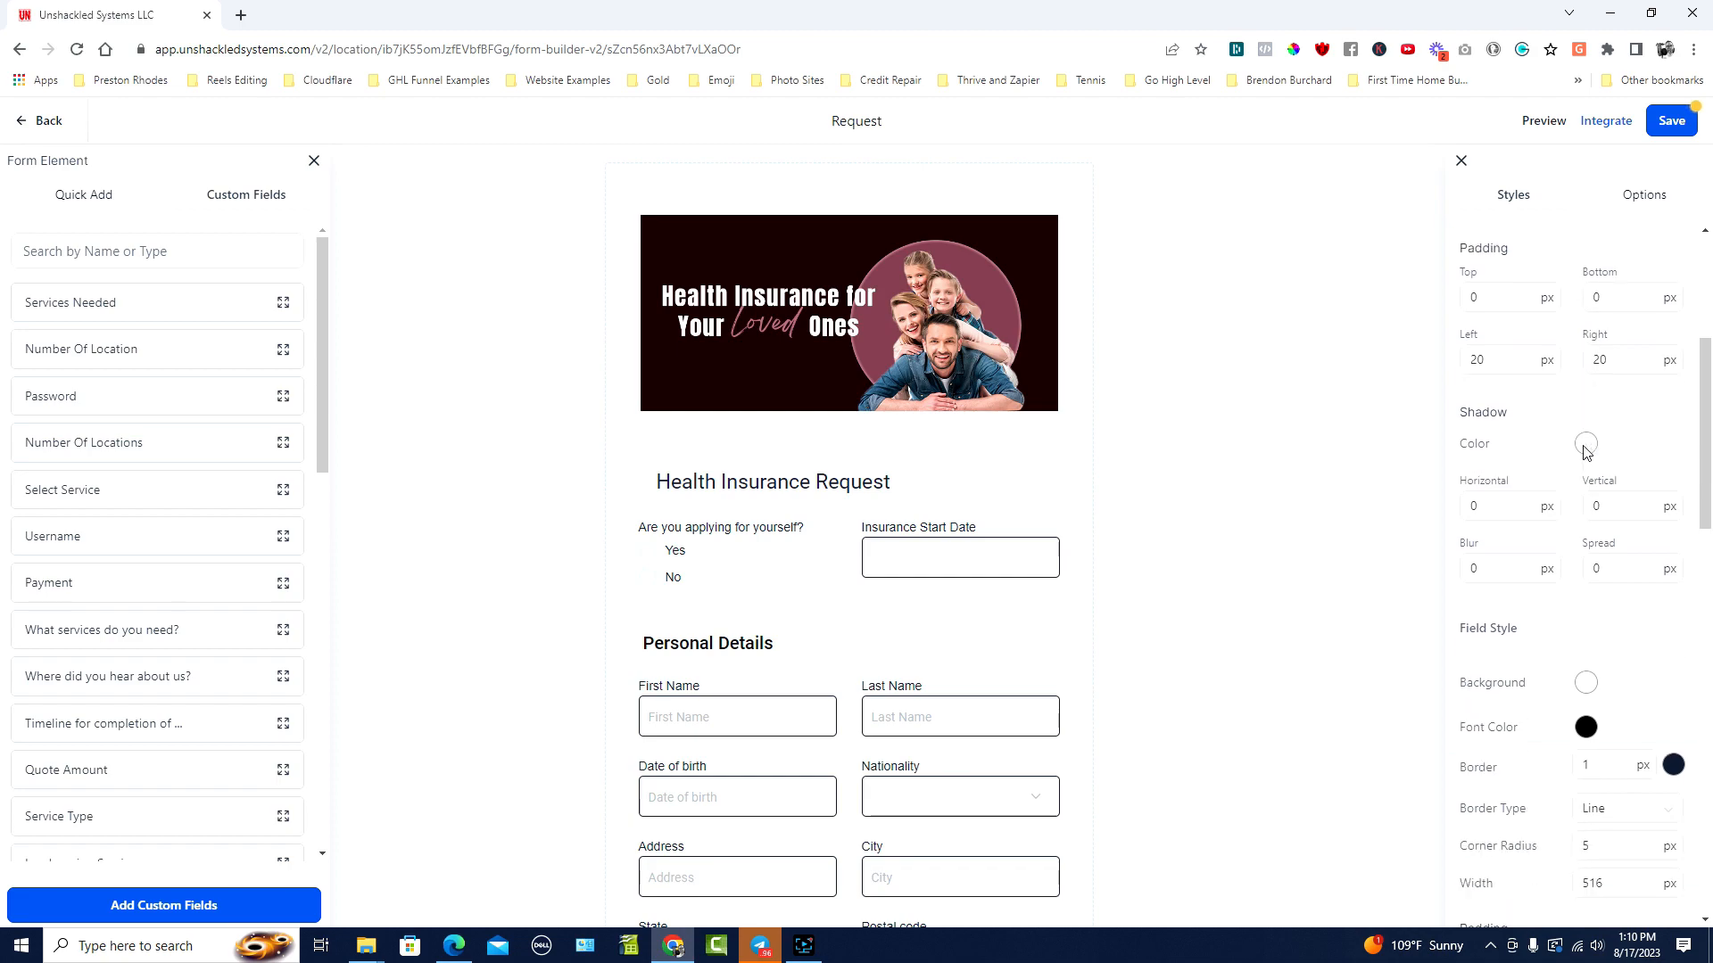
scroll(1586, 453, "down", 8)
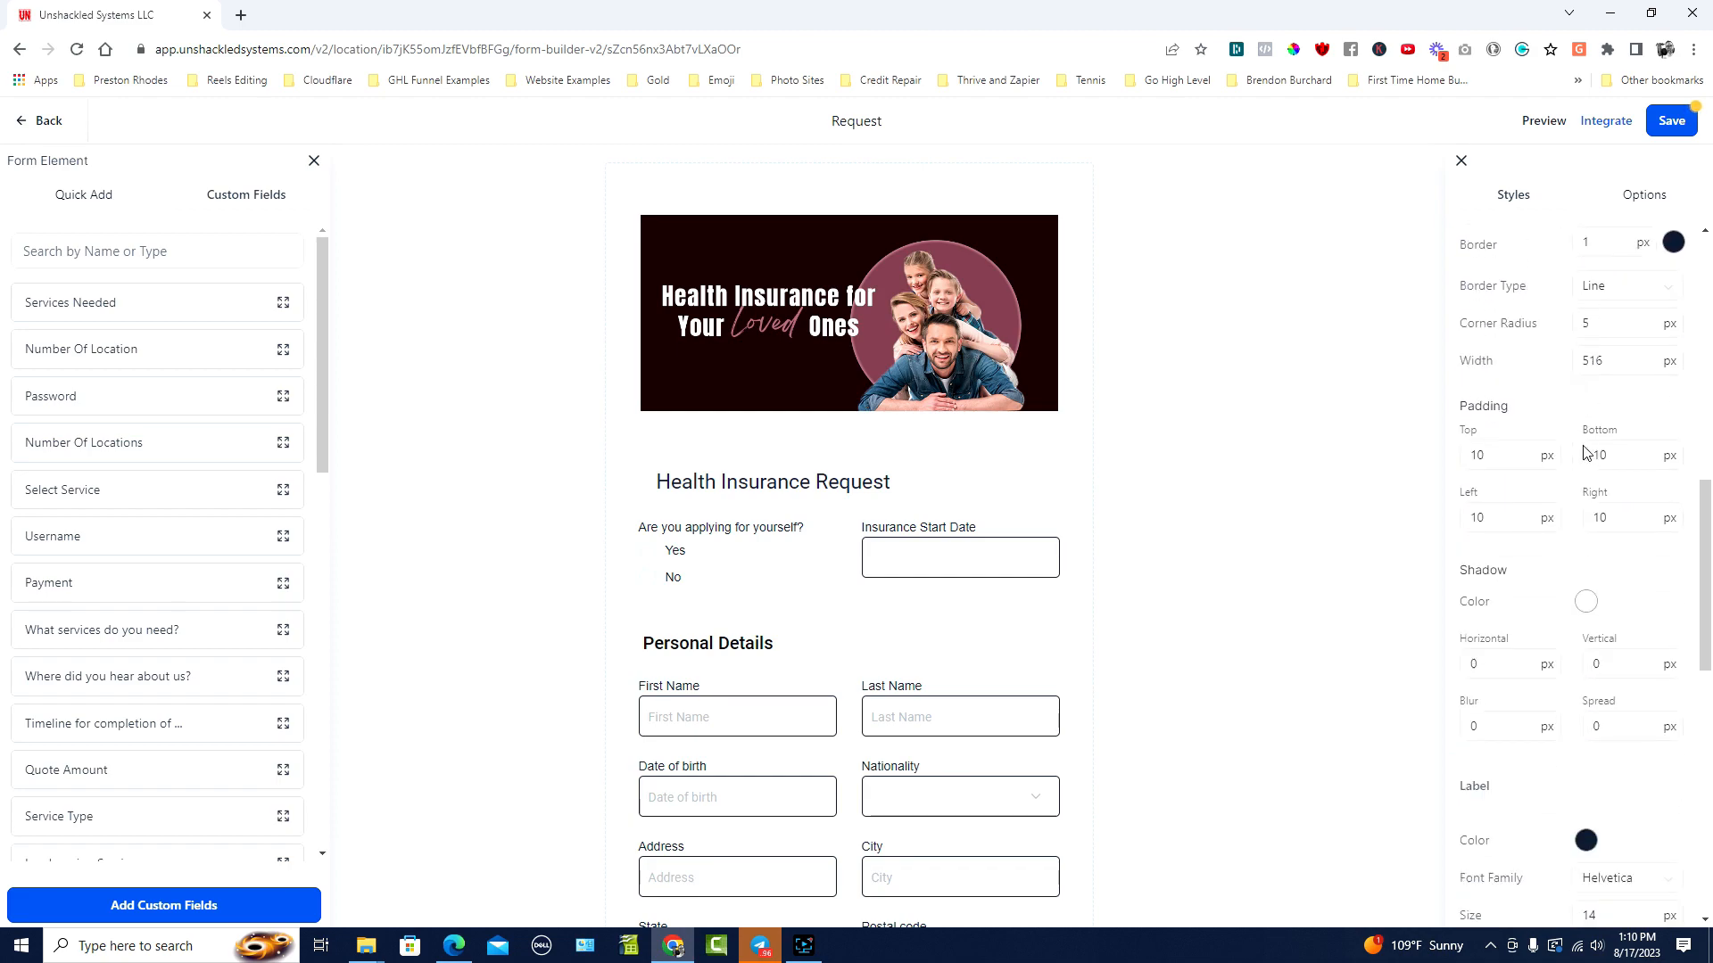
scroll(1585, 452, "down", 2)
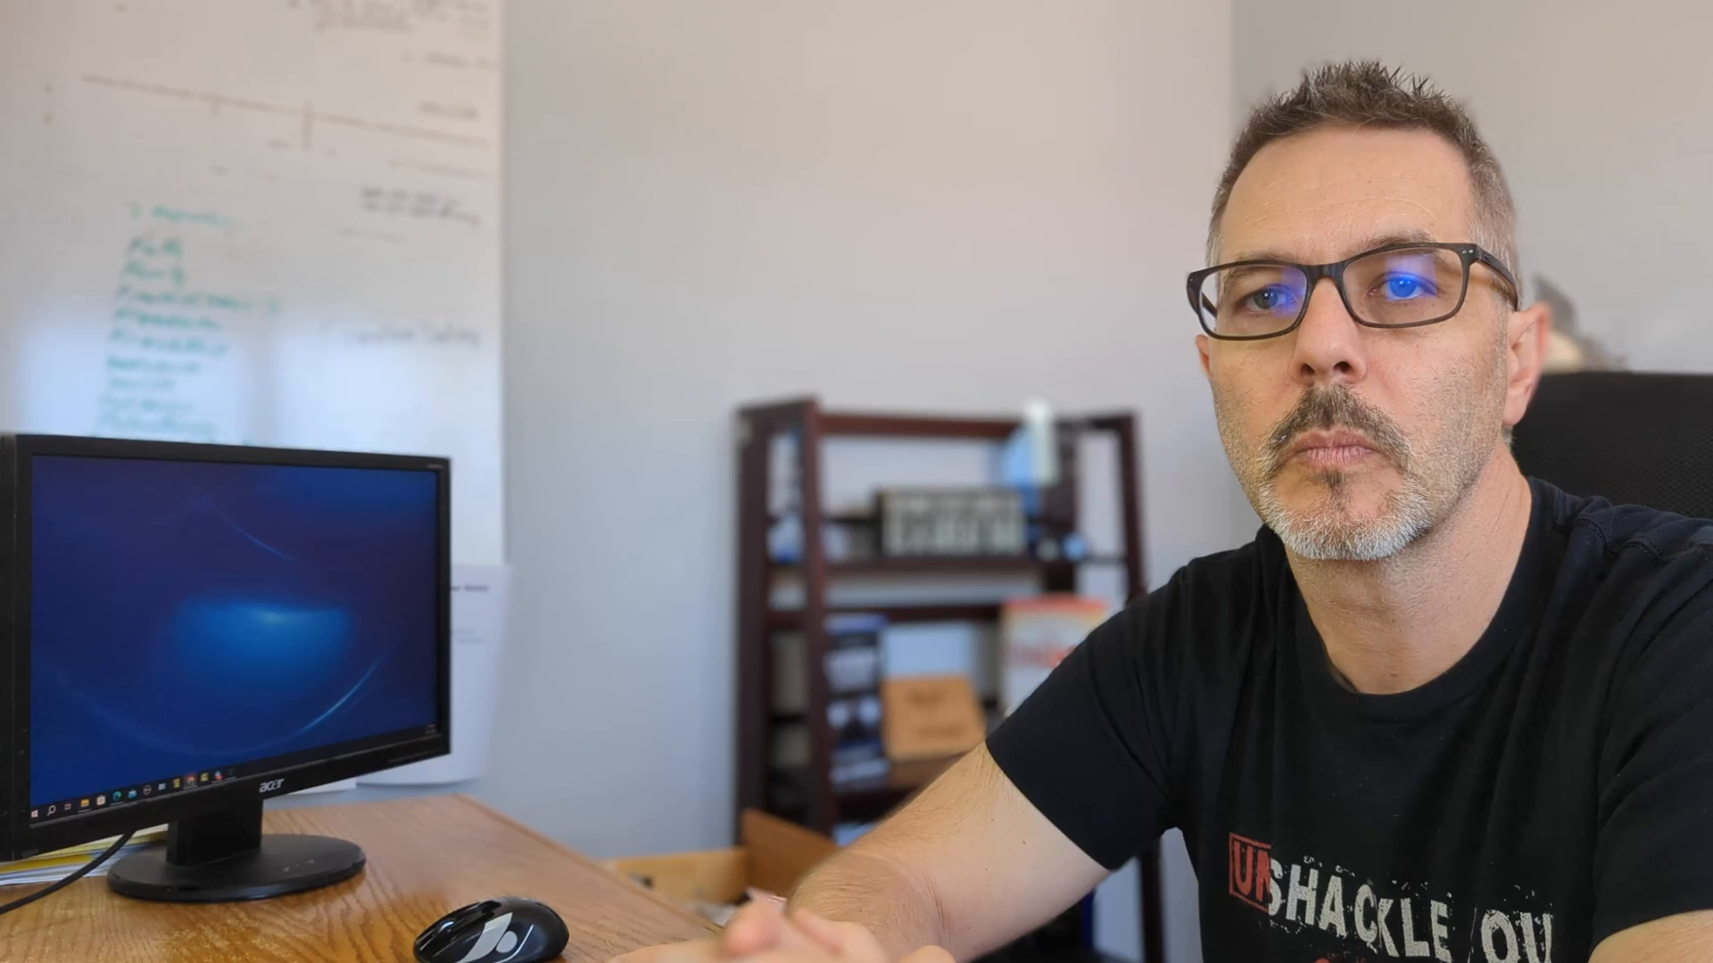